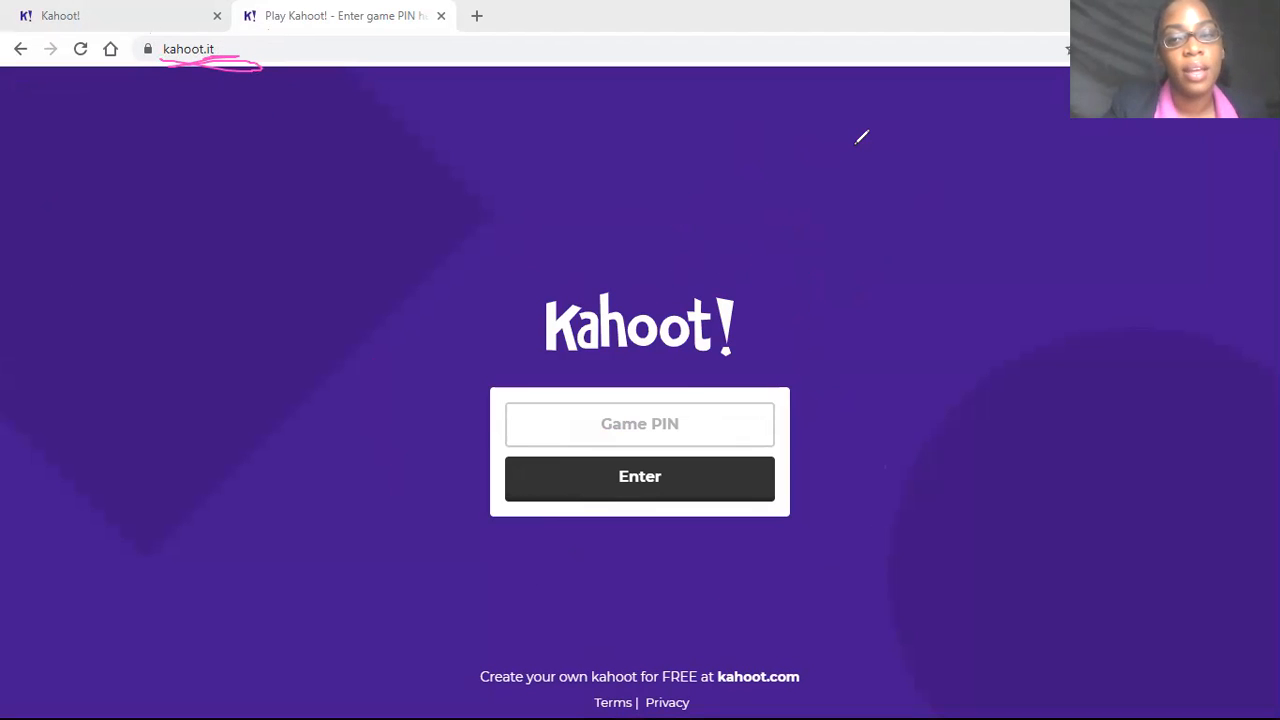
# Switch to the create.kahoot.it page and postpone the school information update
pyautogui.click(885, 152)
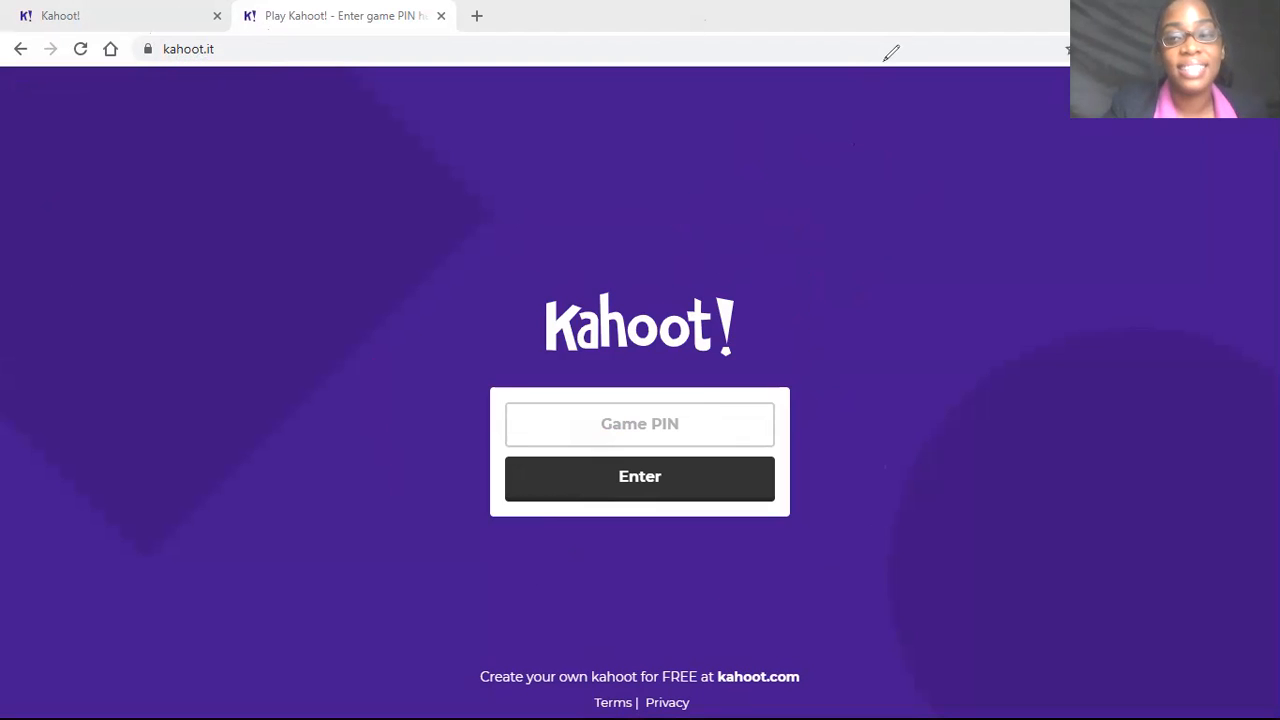
pyautogui.click(131, 12)
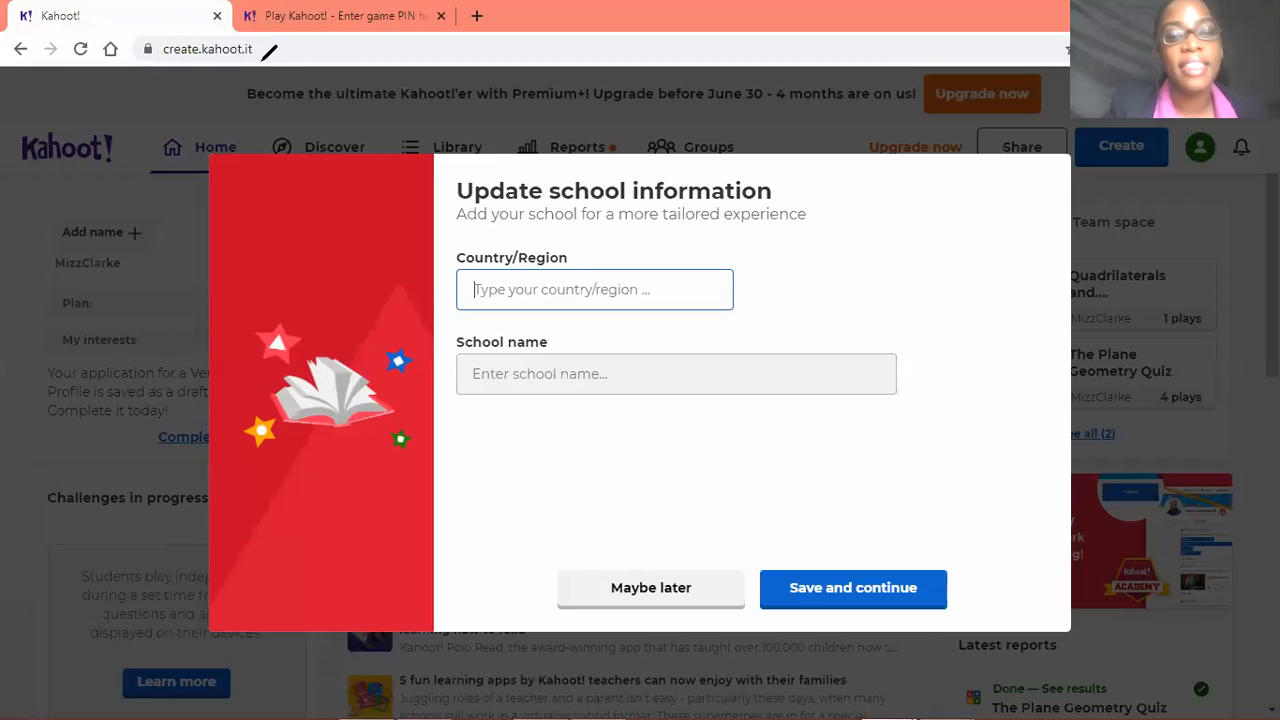
pyautogui.moveTo(262, 59); pyautogui.dragTo(255, 32)
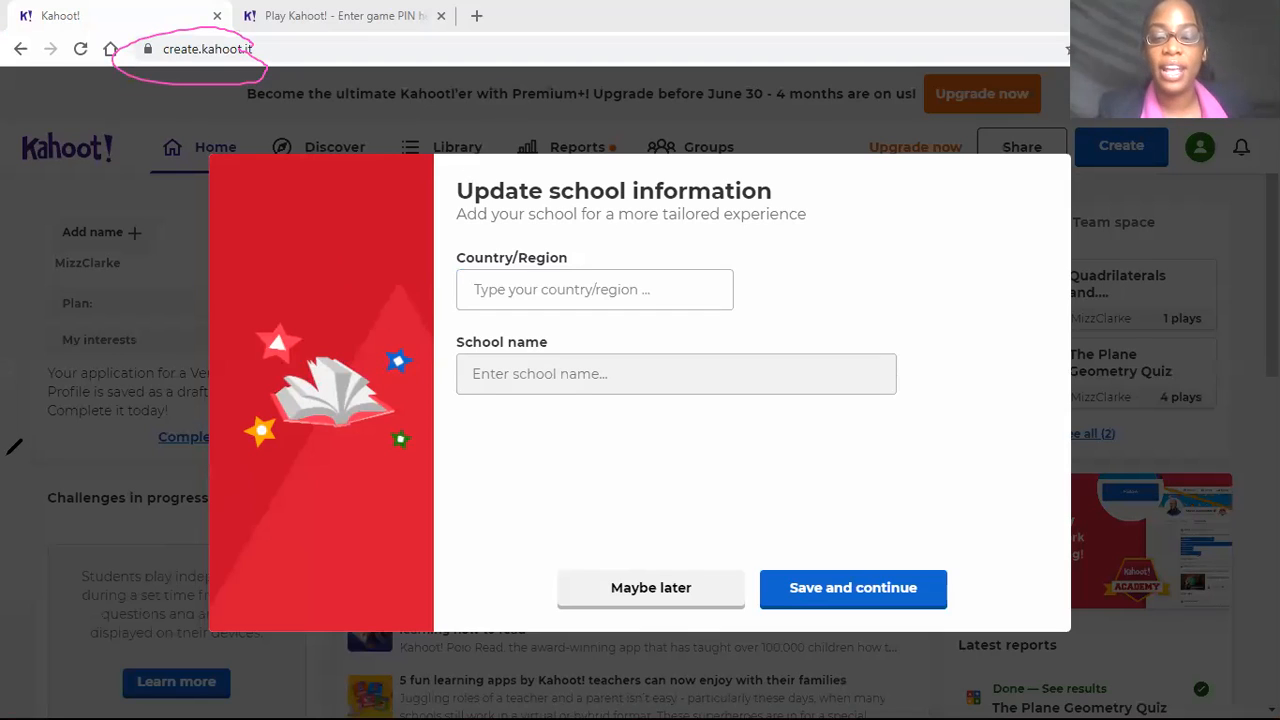
pyautogui.click(820, 133)
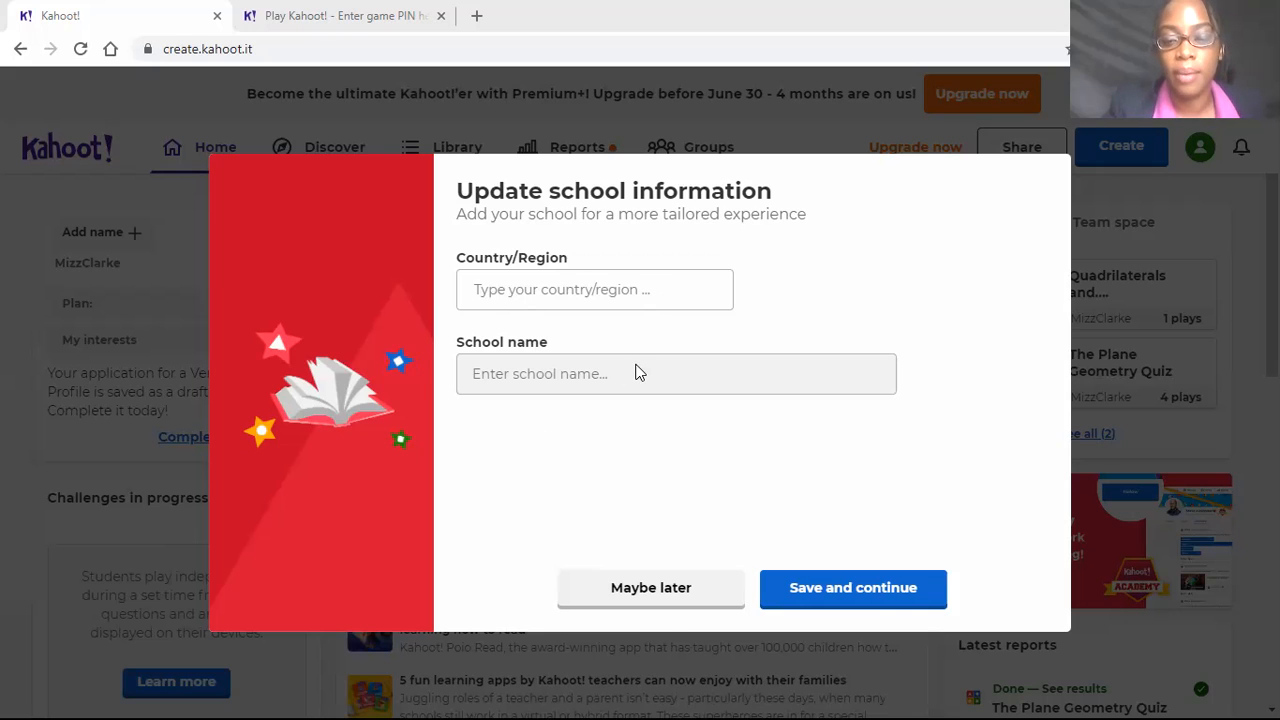
pyautogui.click(679, 595)
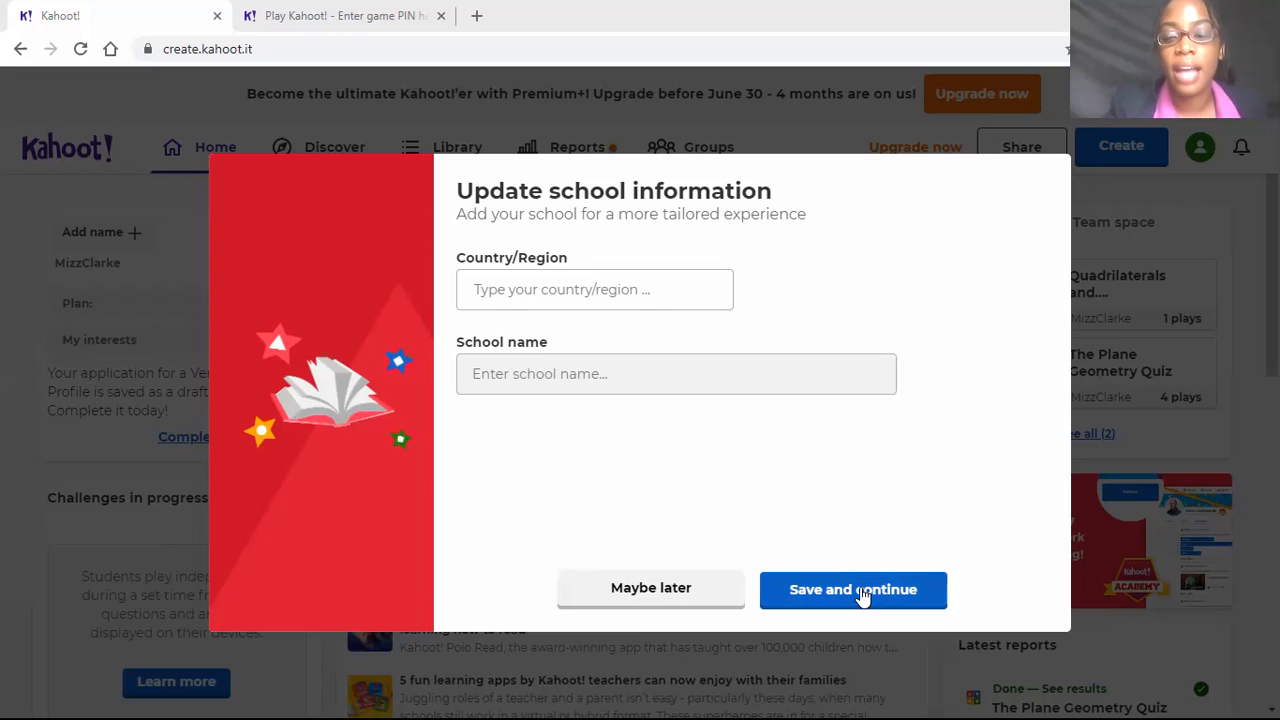
pyautogui.click(680, 590)
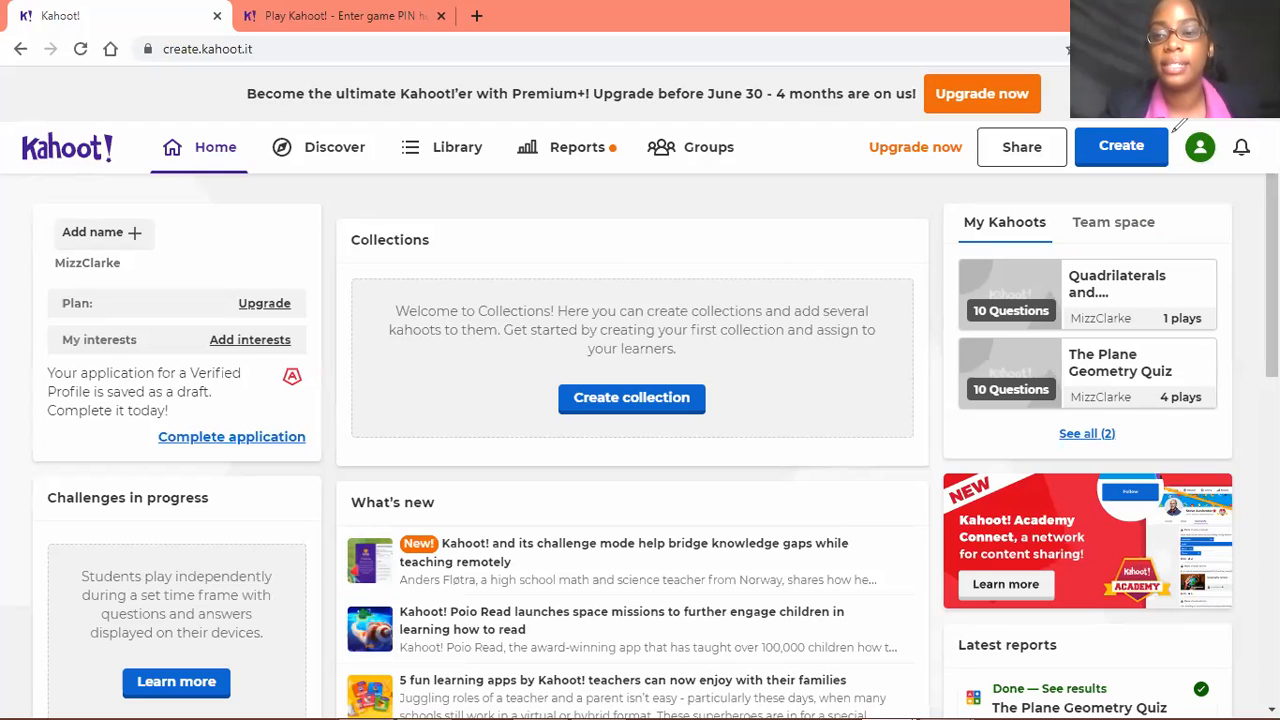
# Start creating a new kahoot from the home page
pyautogui.moveTo(1076, 94)
pyautogui.mouseDown()
pyautogui.moveTo(1040, 148)
pyautogui.moveTo(1115, 237)
pyautogui.moveTo(1189, 223)
pyautogui.moveTo(1205, 112)
pyautogui.mouseUp()
pyautogui.moveTo(1040, 200); pyautogui.dragTo(1215, 120)
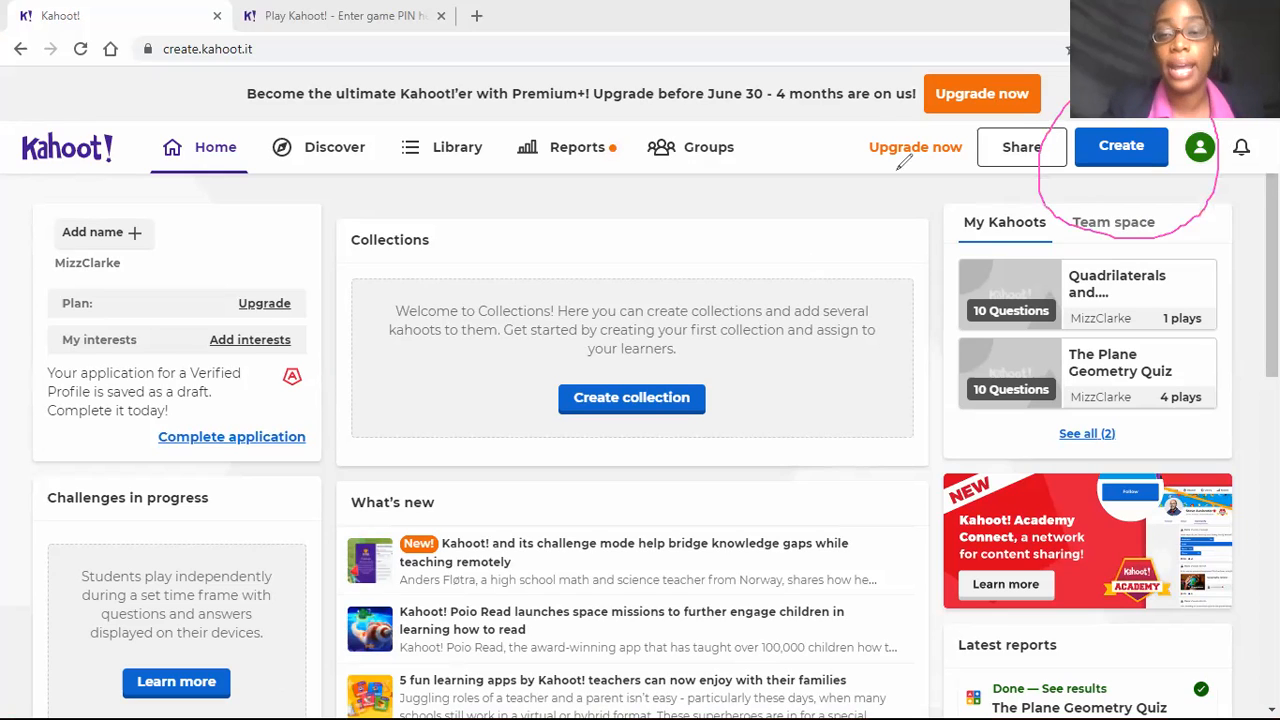
pyautogui.click(873, 135)
pyautogui.click(1142, 161)
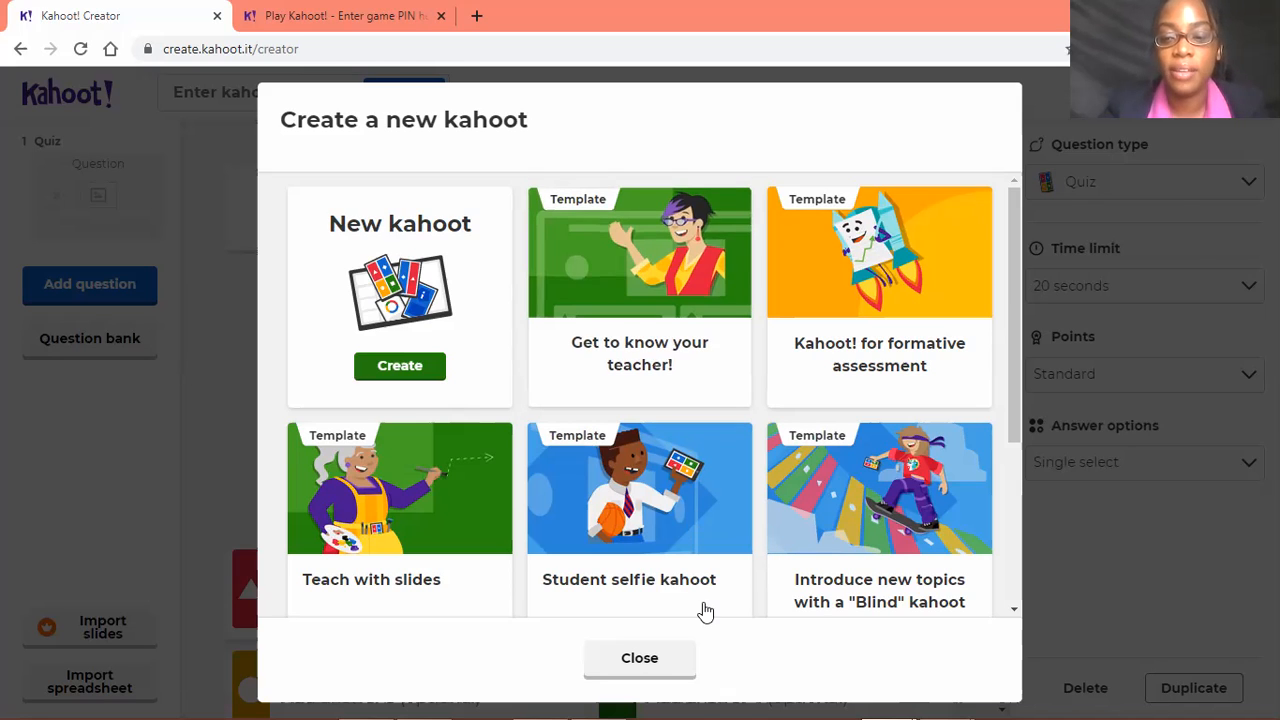
# Look through the kahoot templates and create a blank new kahoot instead of using one
pyautogui.scroll(-3, 996, 377)
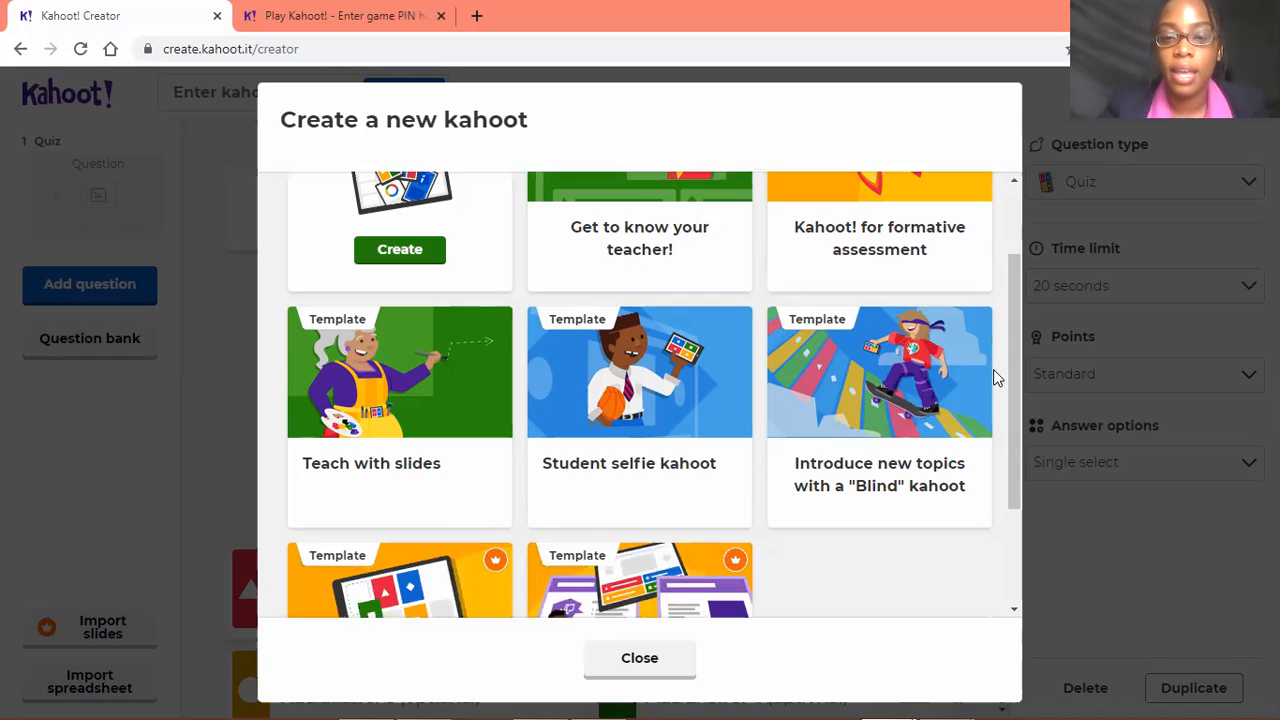
pyautogui.scroll(1, 996, 377)
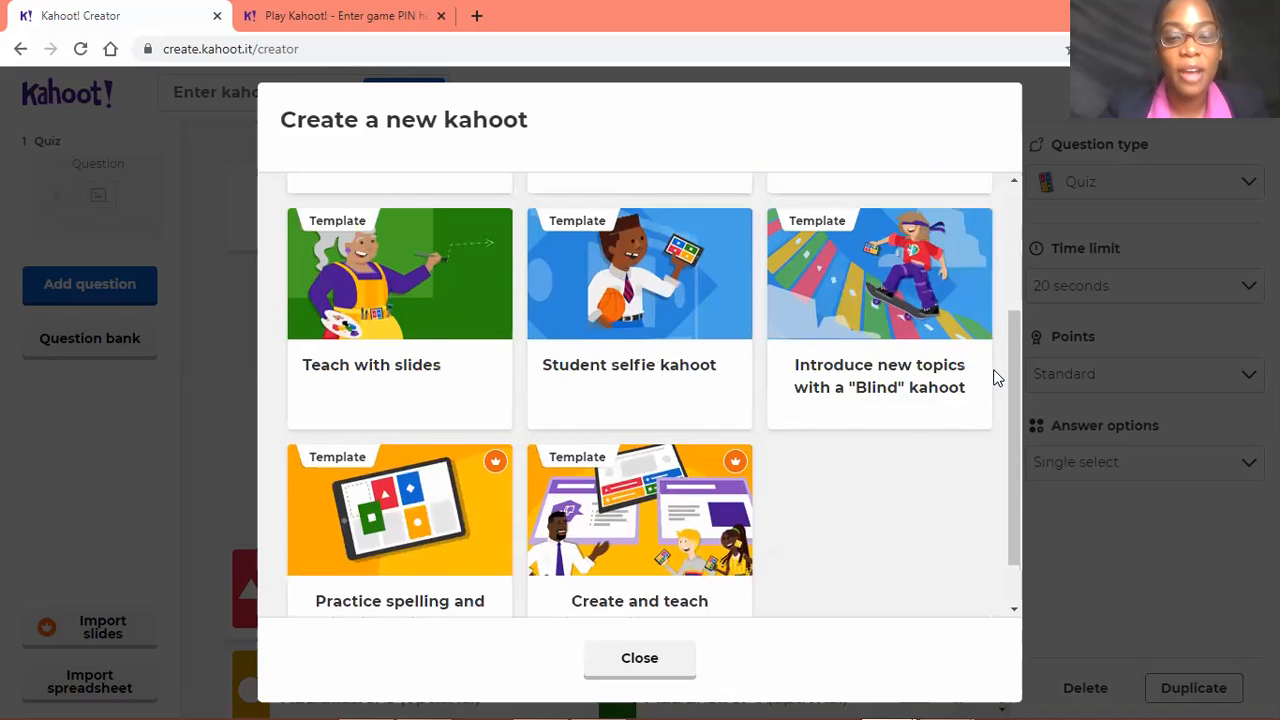
pyautogui.scroll(-1, 996, 377)
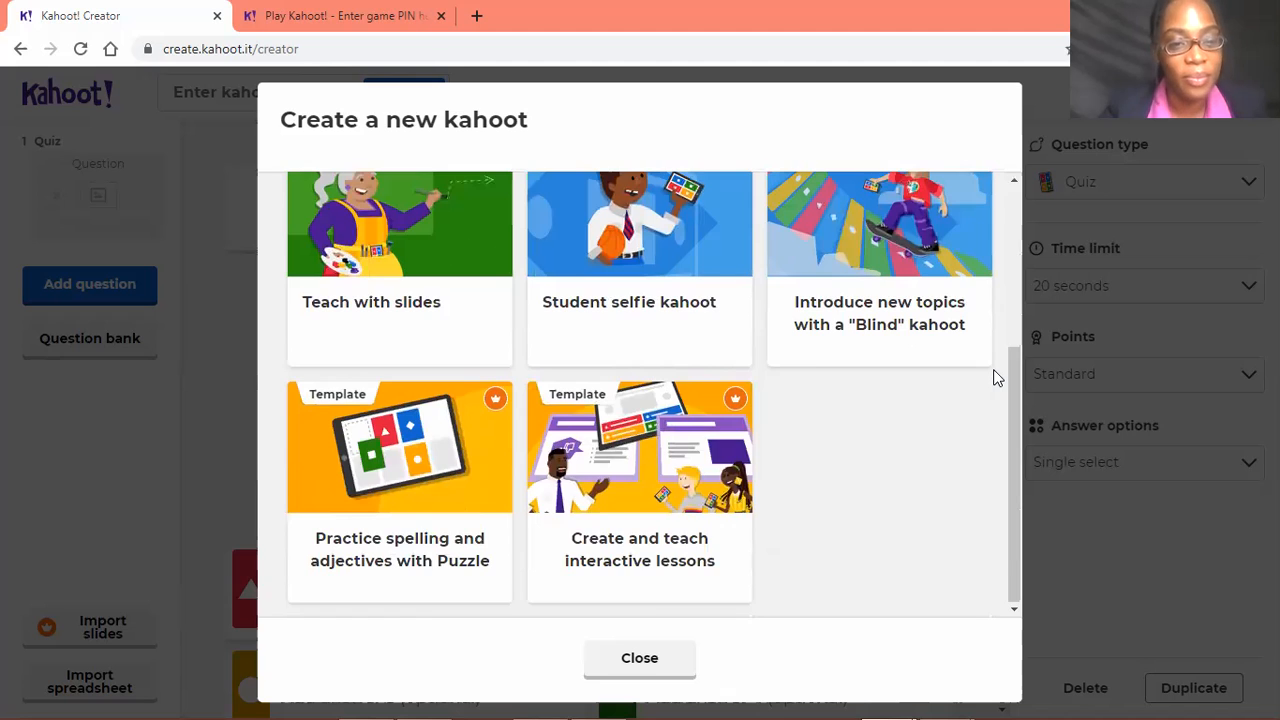
pyautogui.scroll(1, 996, 377)
pyautogui.scroll(4, 996, 377)
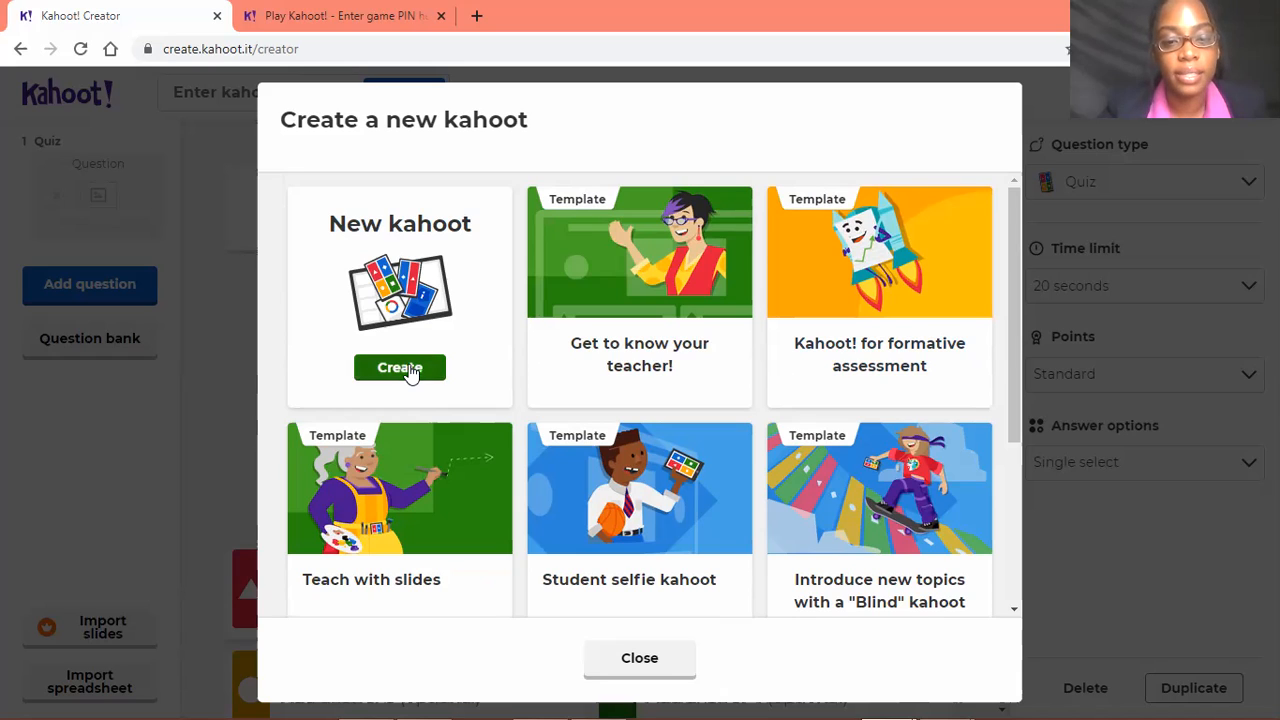
pyautogui.click(400, 366)
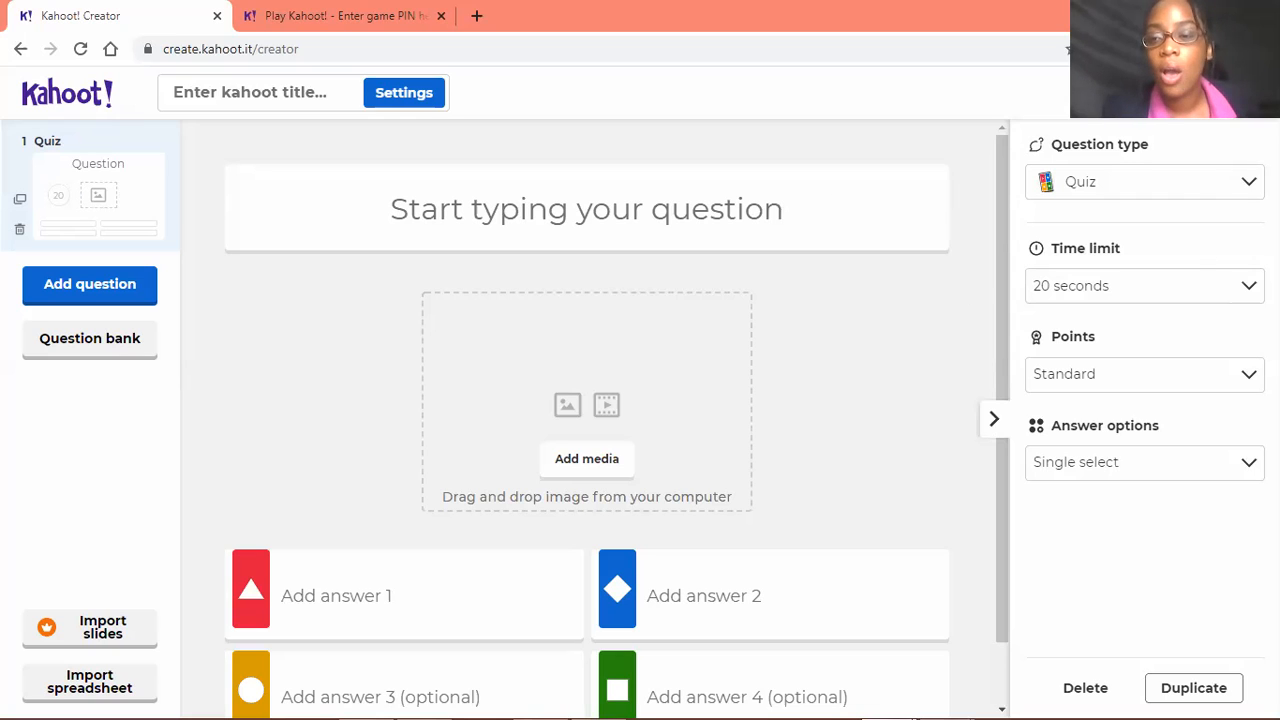
# Examine the question types available for the first question, from Test knowledge to Present info
pyautogui.click(1250, 185)
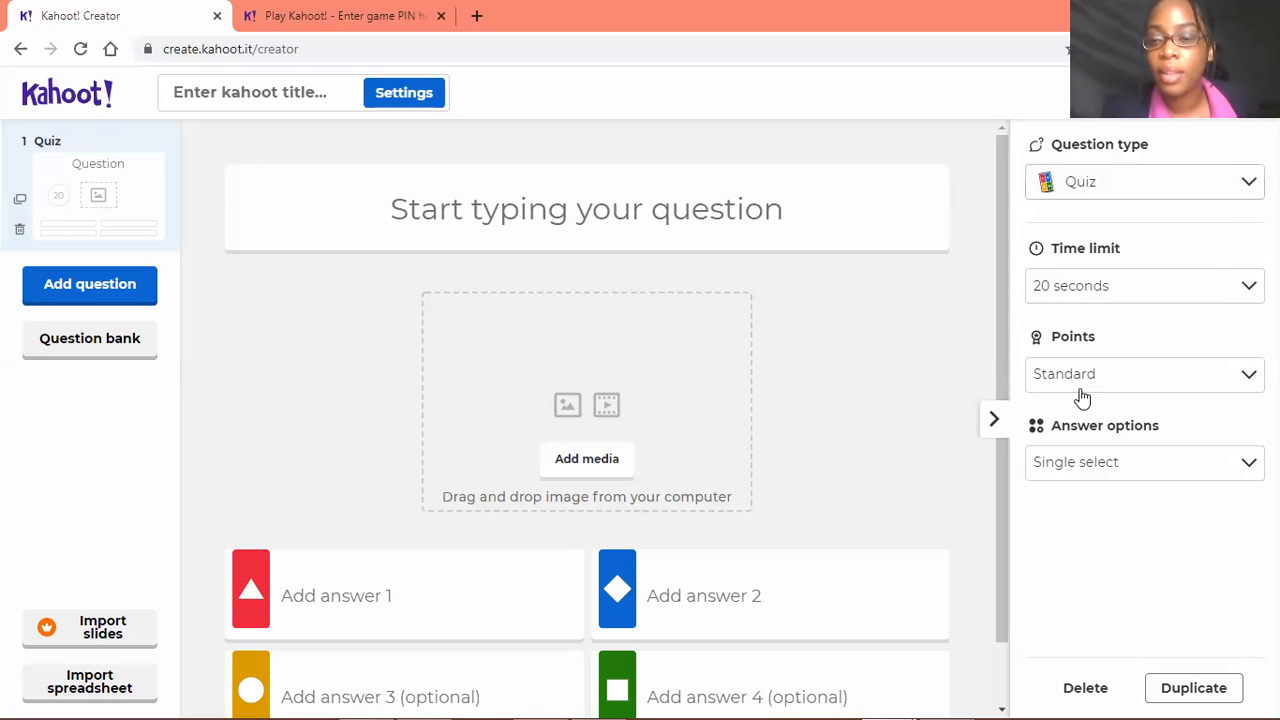
pyautogui.click(680, 332)
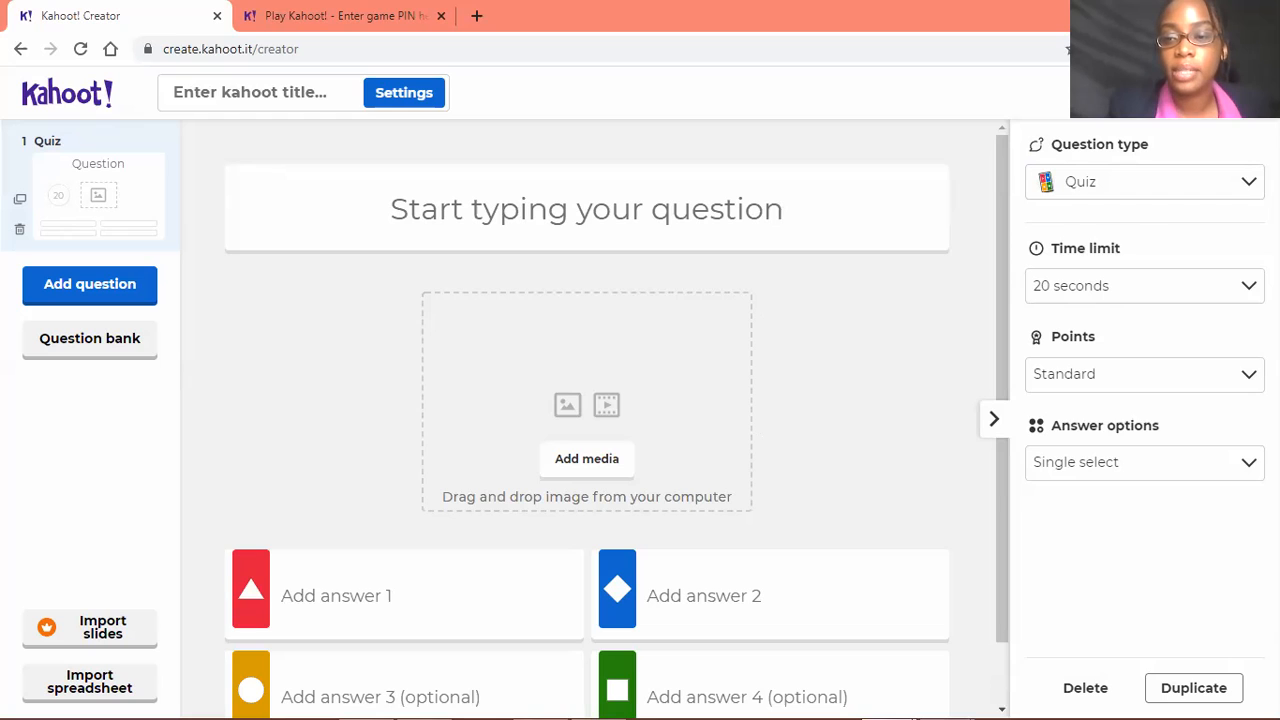
pyautogui.click(1247, 182)
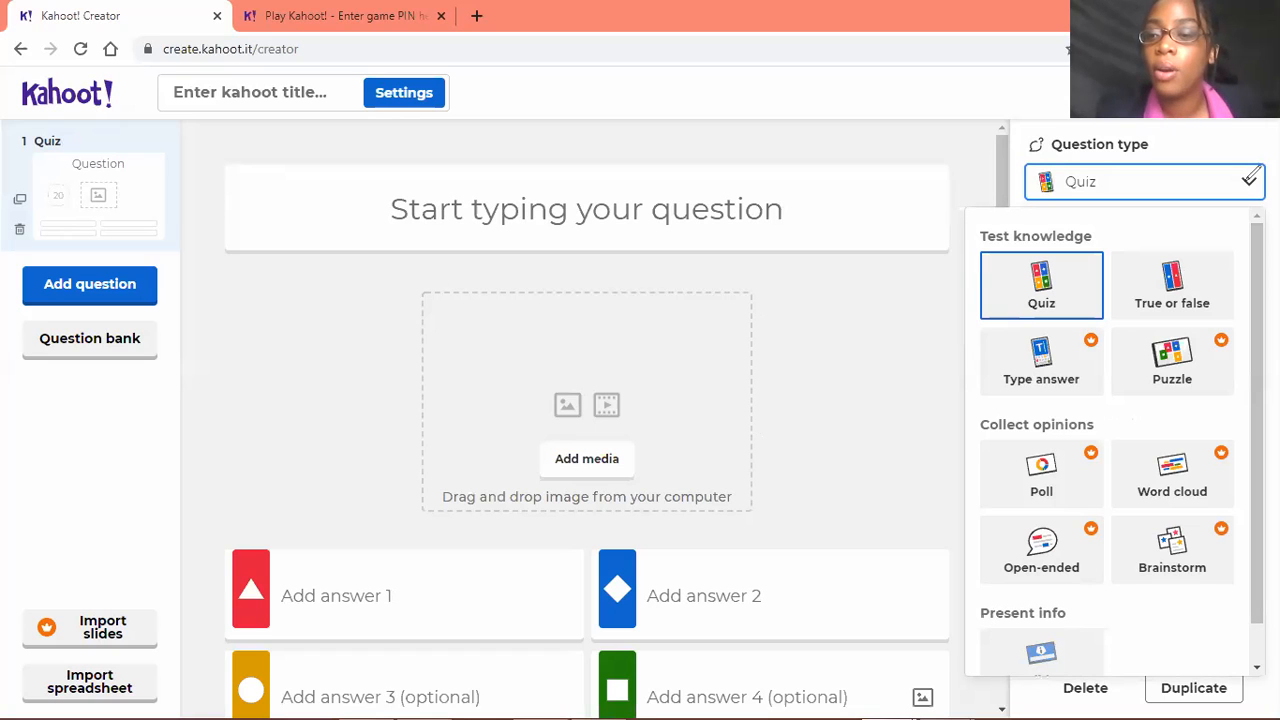
pyautogui.click(1249, 179)
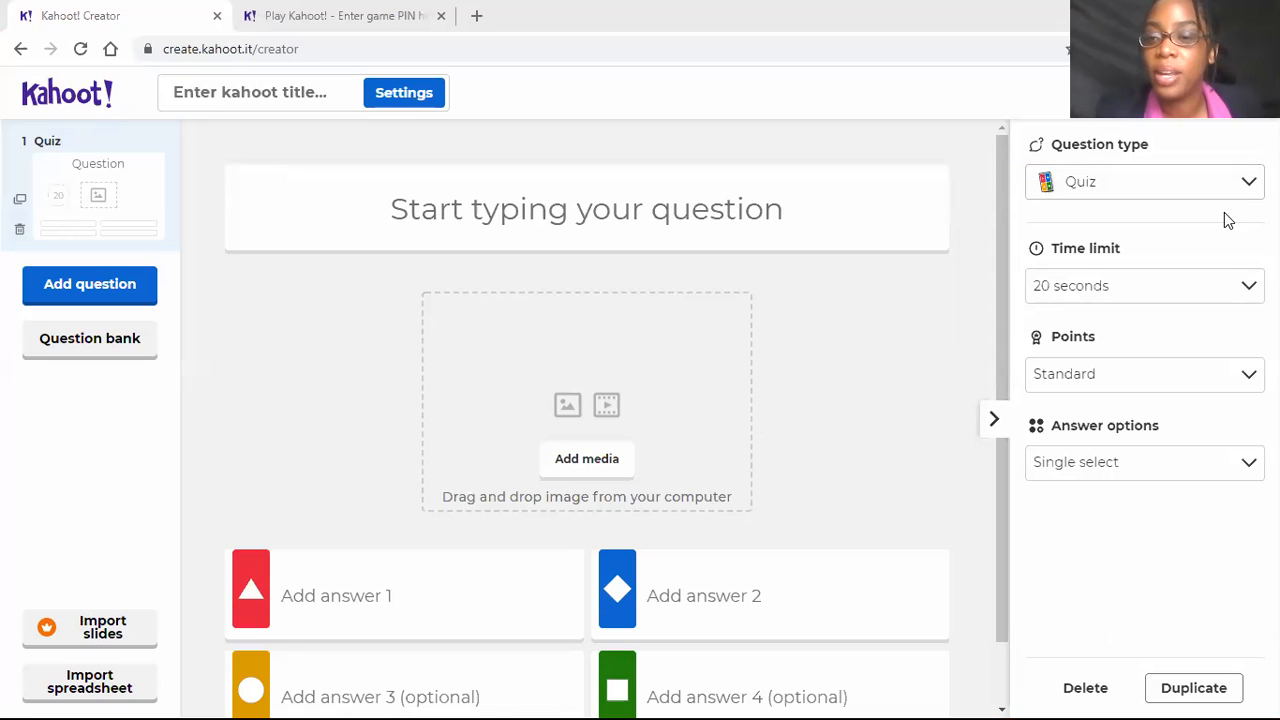
pyautogui.click(1042, 288)
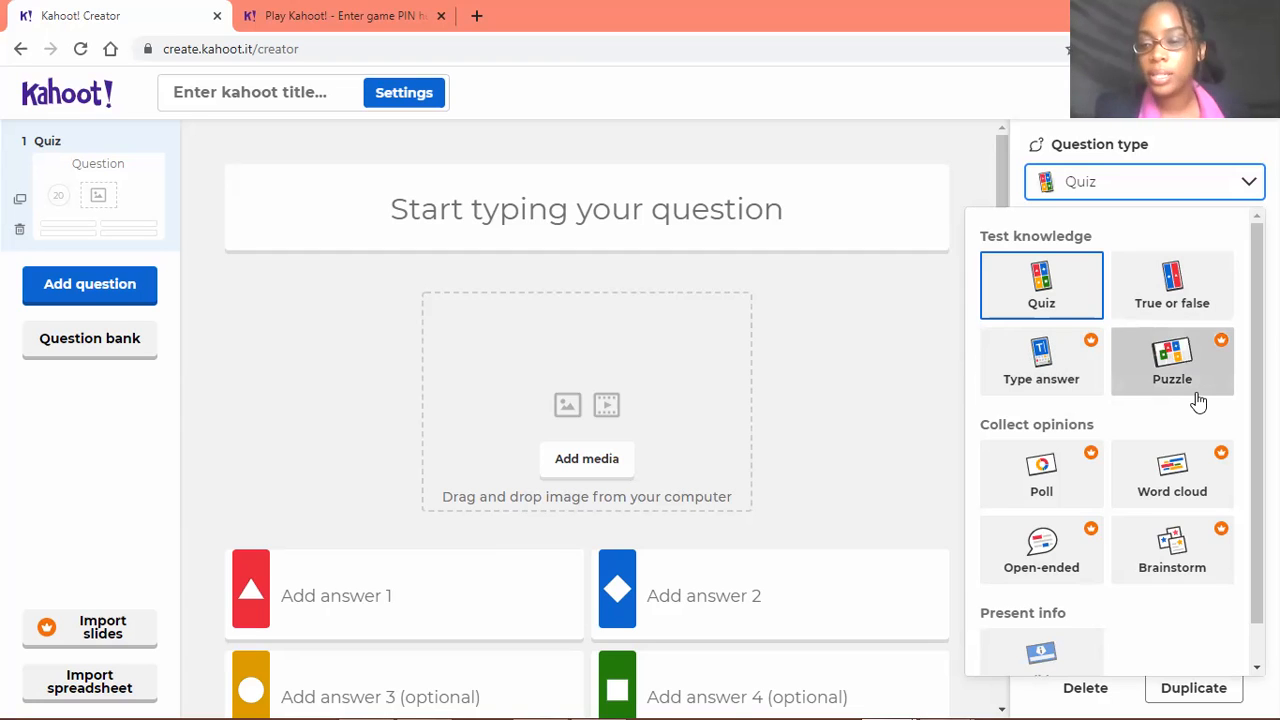
pyautogui.scroll(-1, 1197, 407)
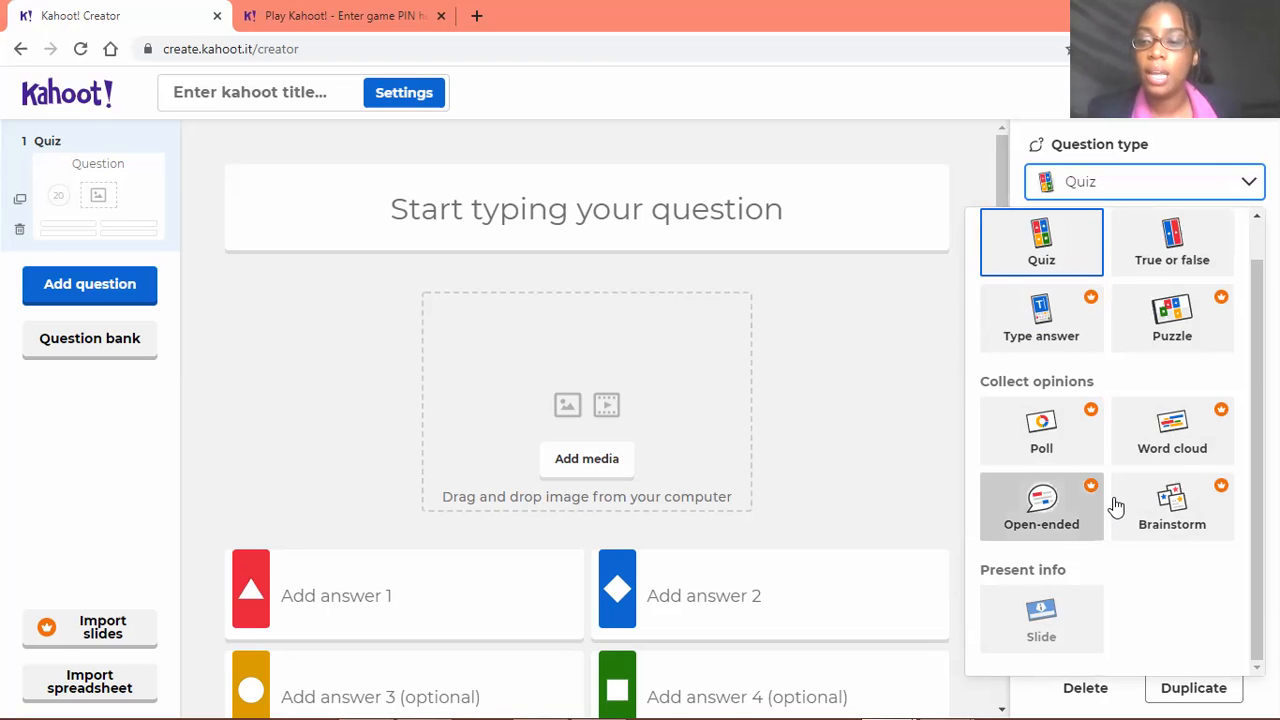
pyautogui.scroll(1, 1123, 314)
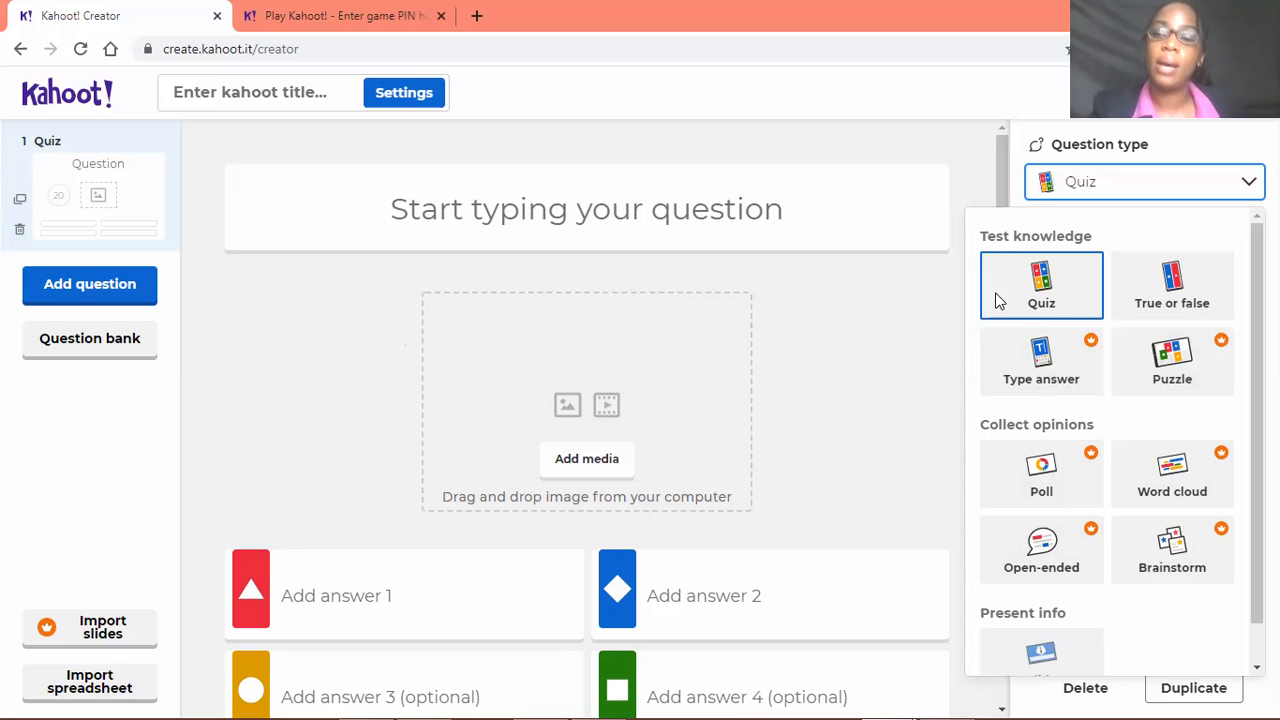
pyautogui.scroll(-1, 1206, 390)
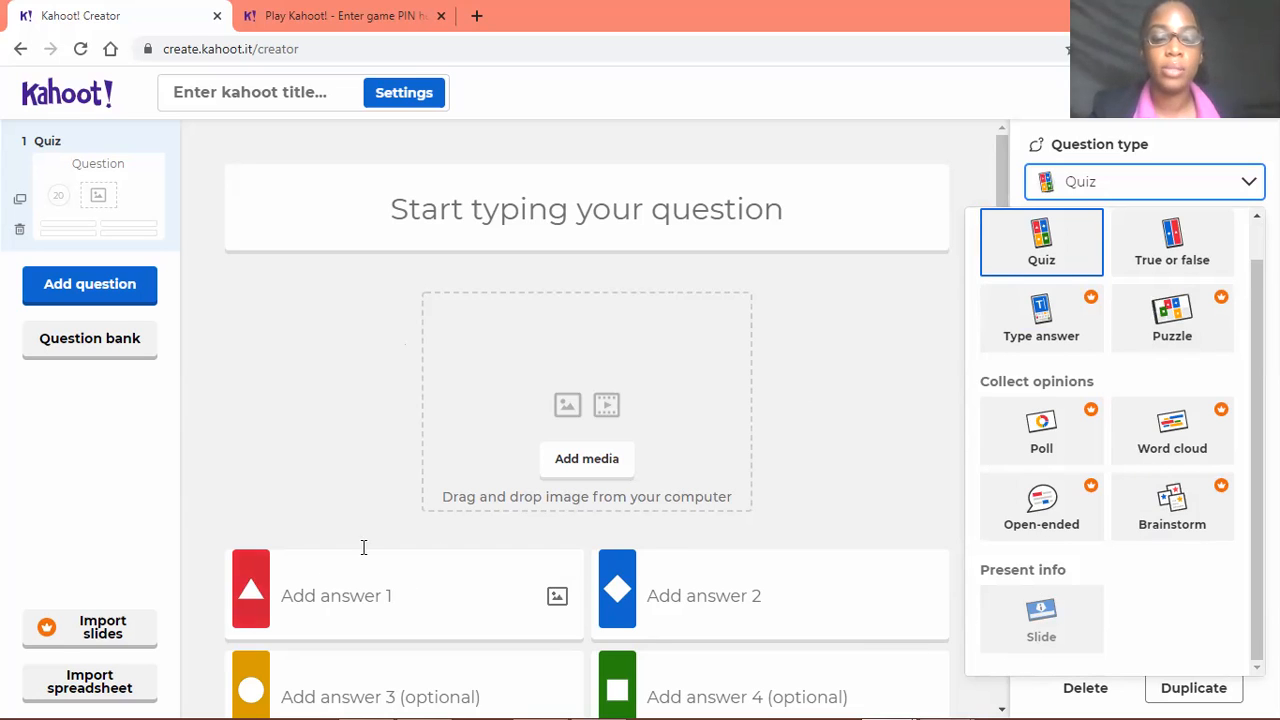
pyautogui.scroll(1, 1210, 372)
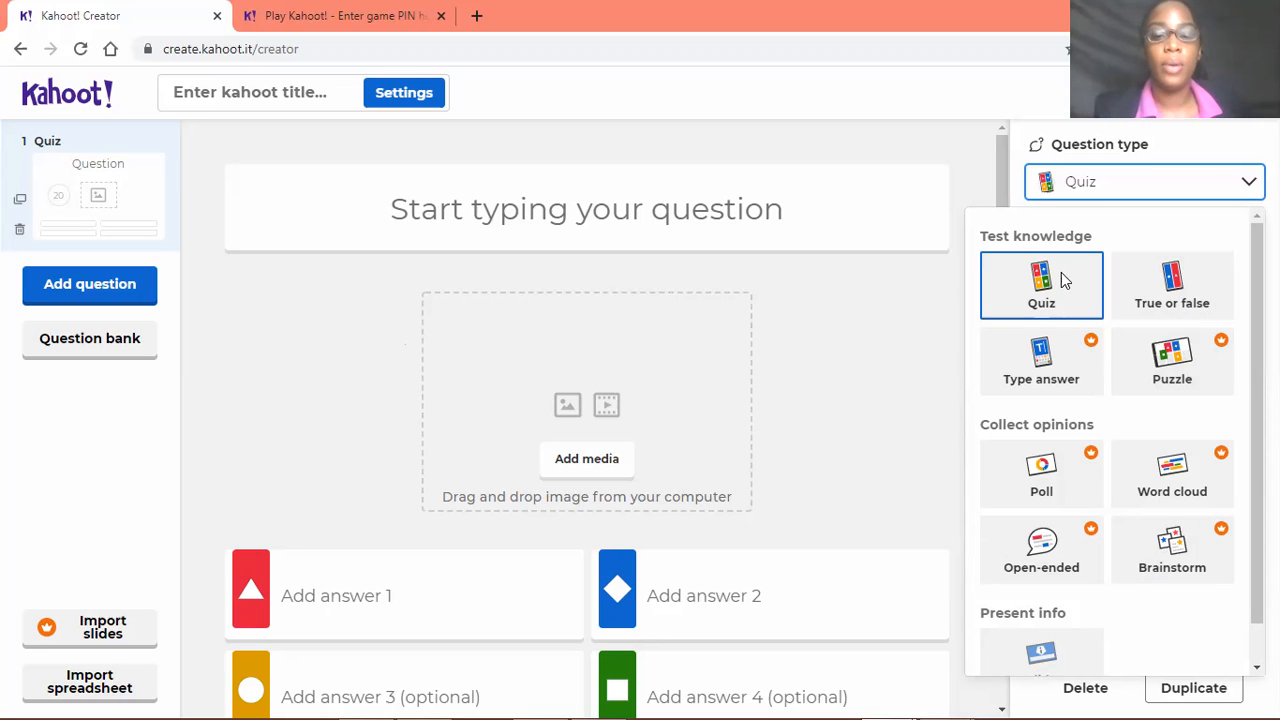
pyautogui.click(384, 424)
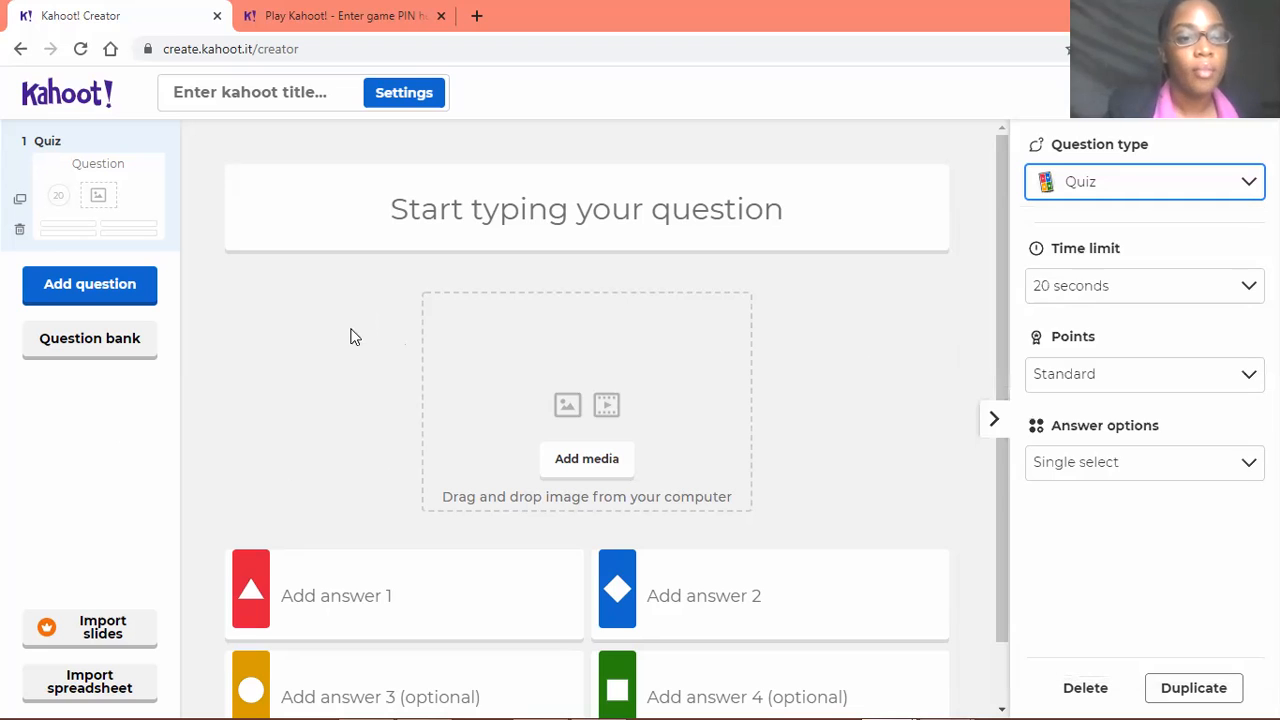
# Enter "Which is a primary colour?" as the text of the first quiz question
pyautogui.click(599, 205)
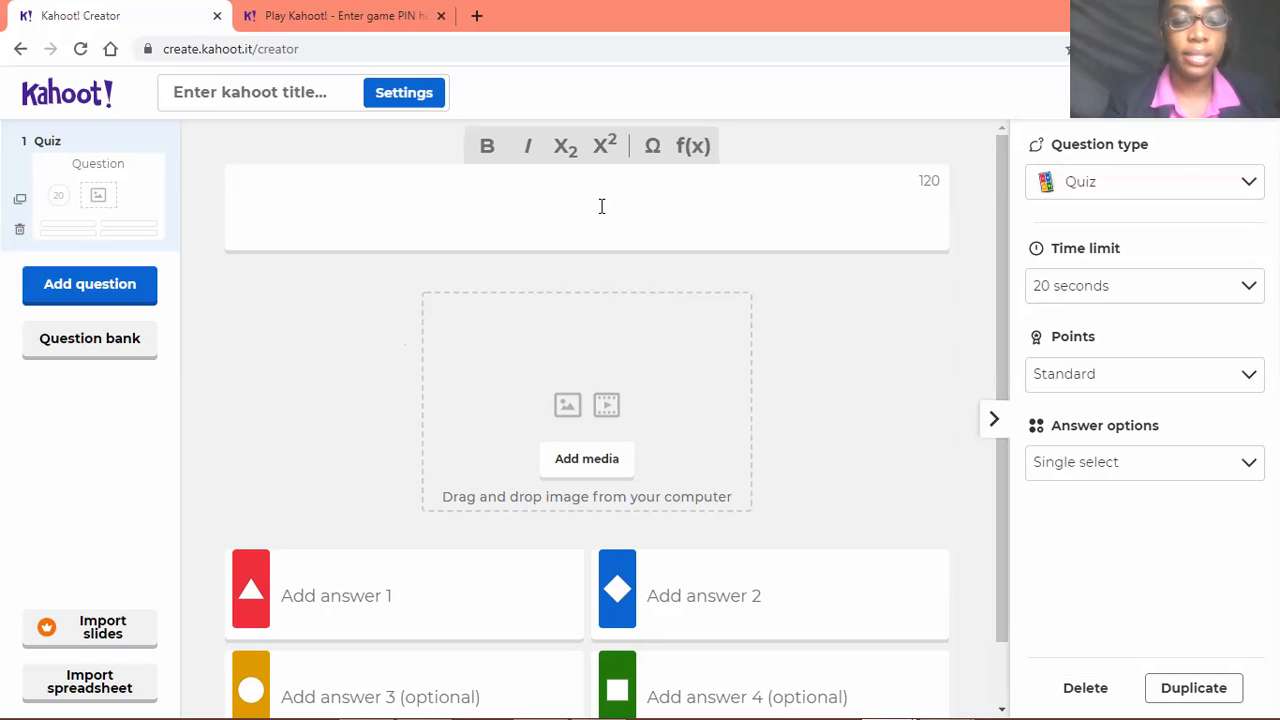
pyautogui.write('Whic')
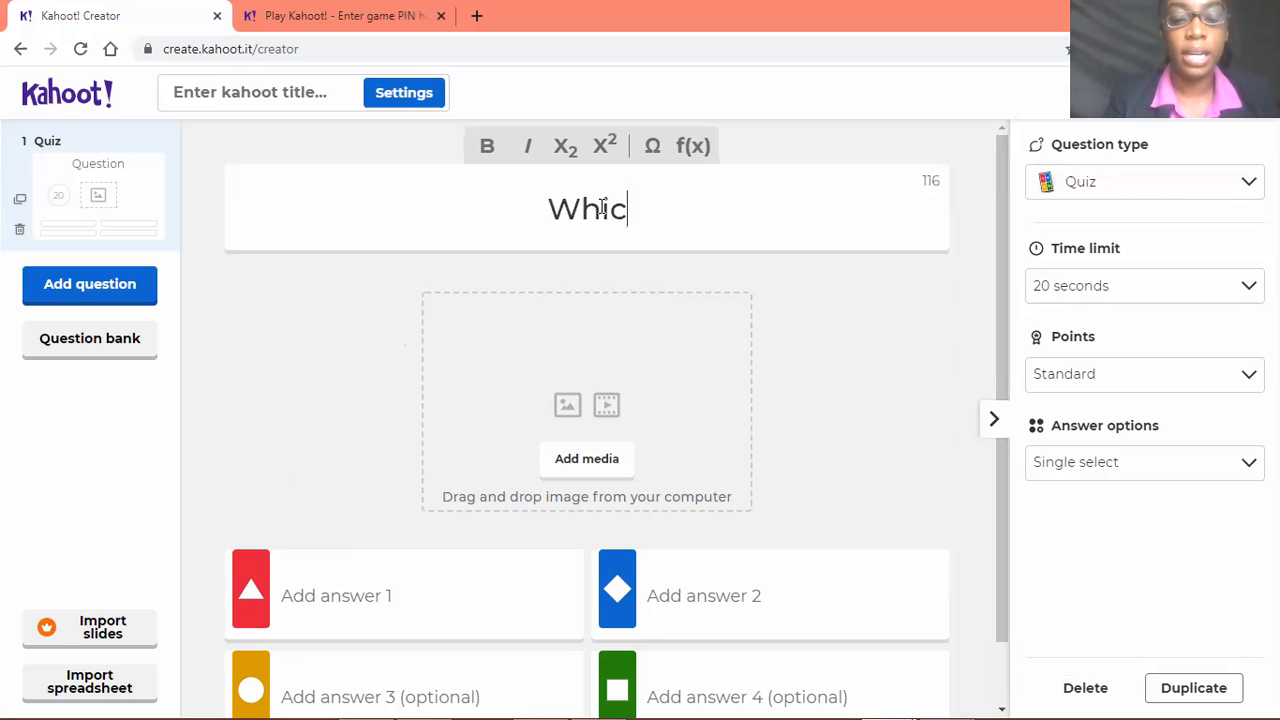
pyautogui.write('h is a pr')
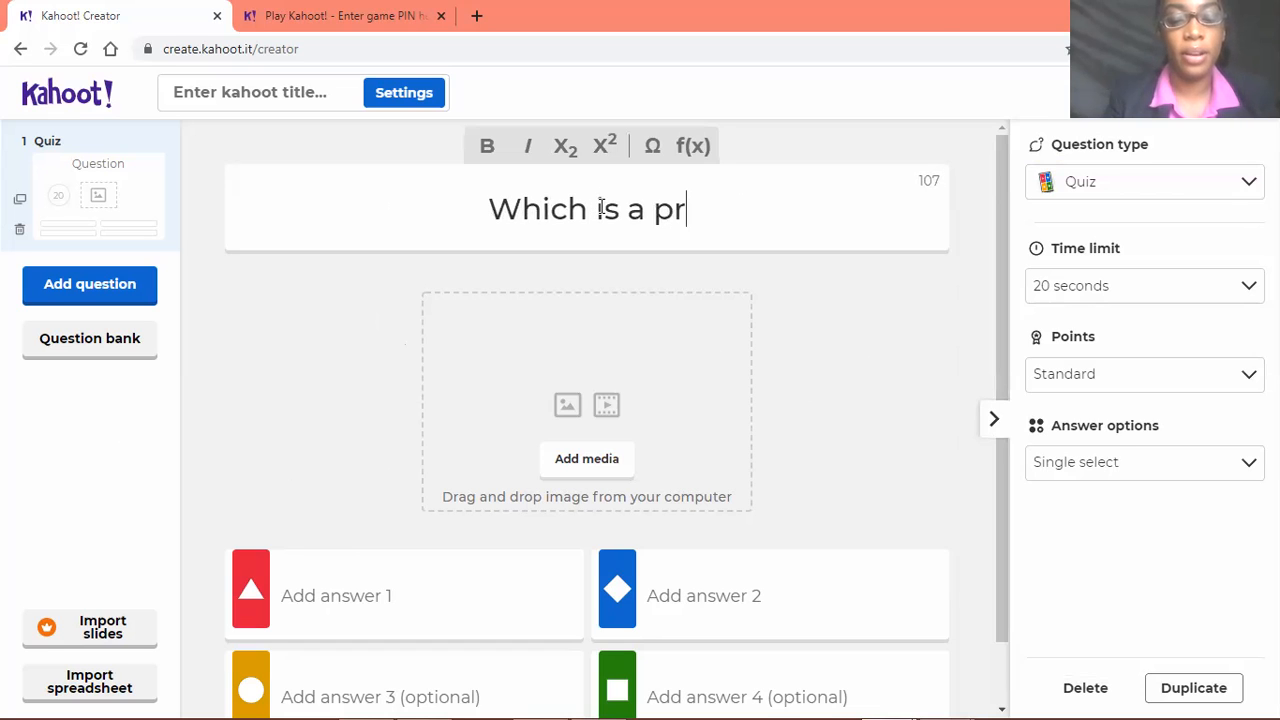
pyautogui.write('imary colour')
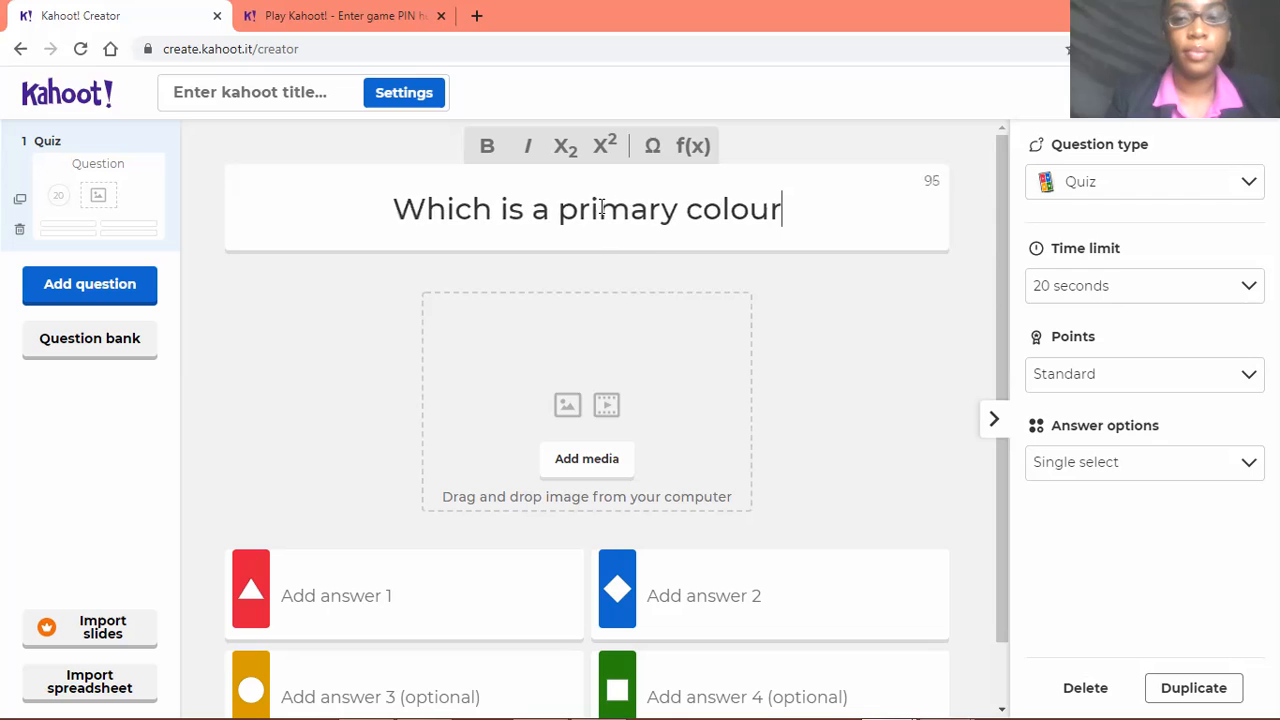
pyautogui.write('?')
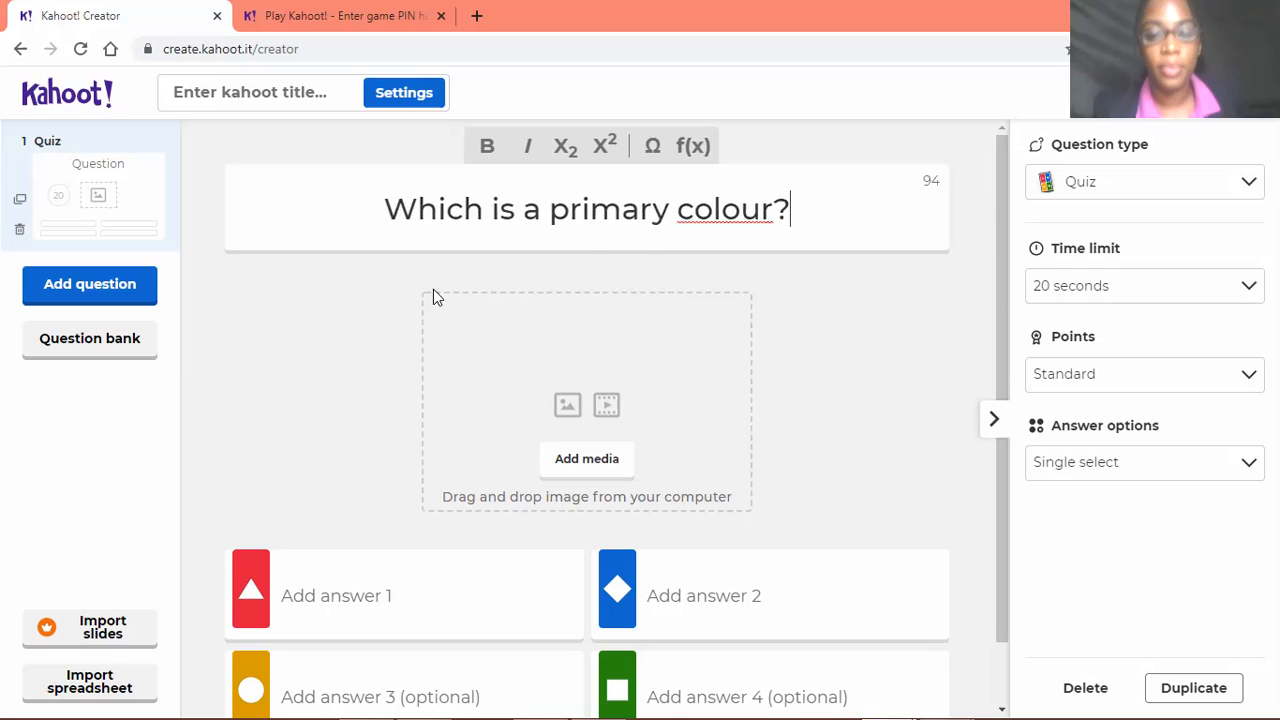
pyautogui.scroll(-1, 523, 417)
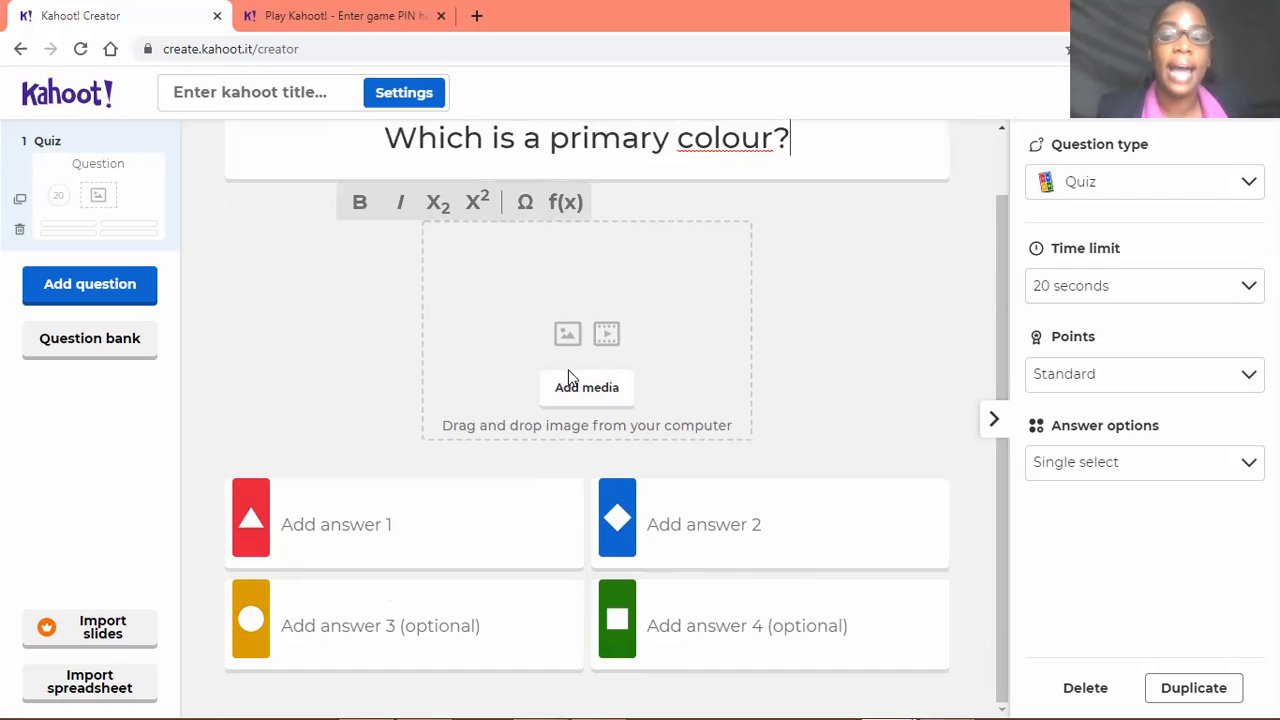
pyautogui.scroll(1, 618, 388)
pyautogui.scroll(-1, 617, 448)
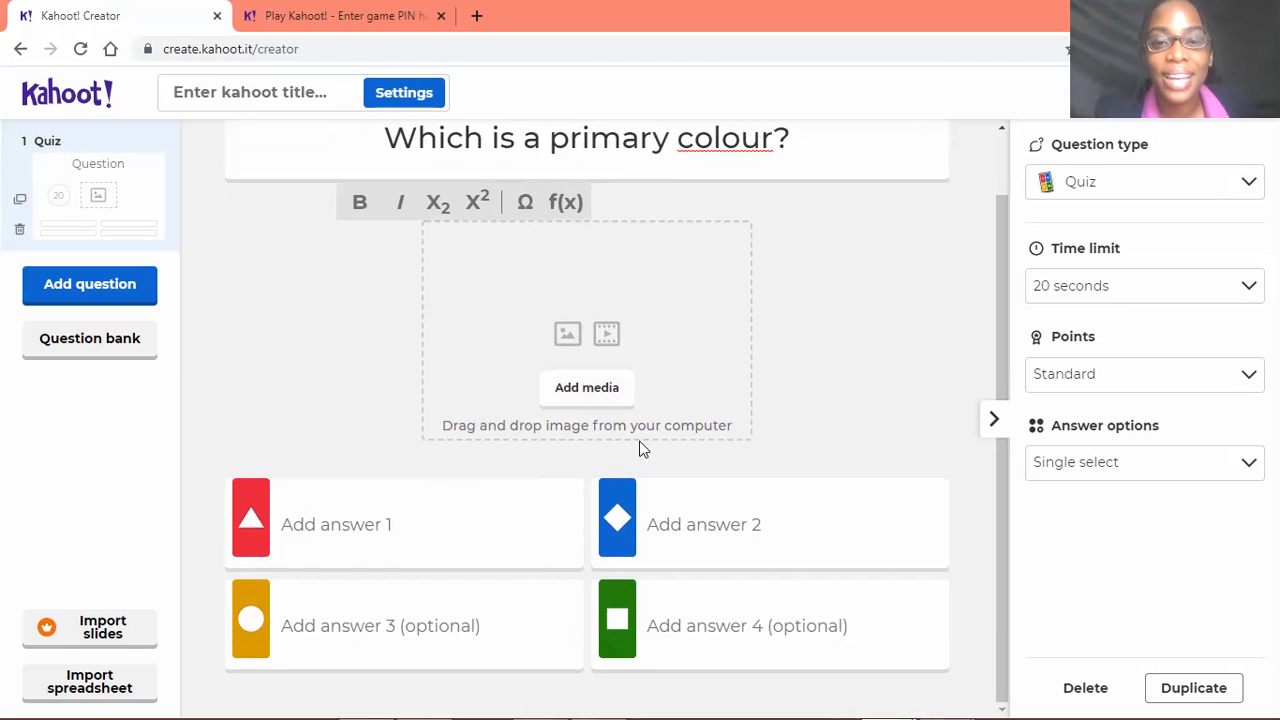
pyautogui.scroll(1, 709, 383)
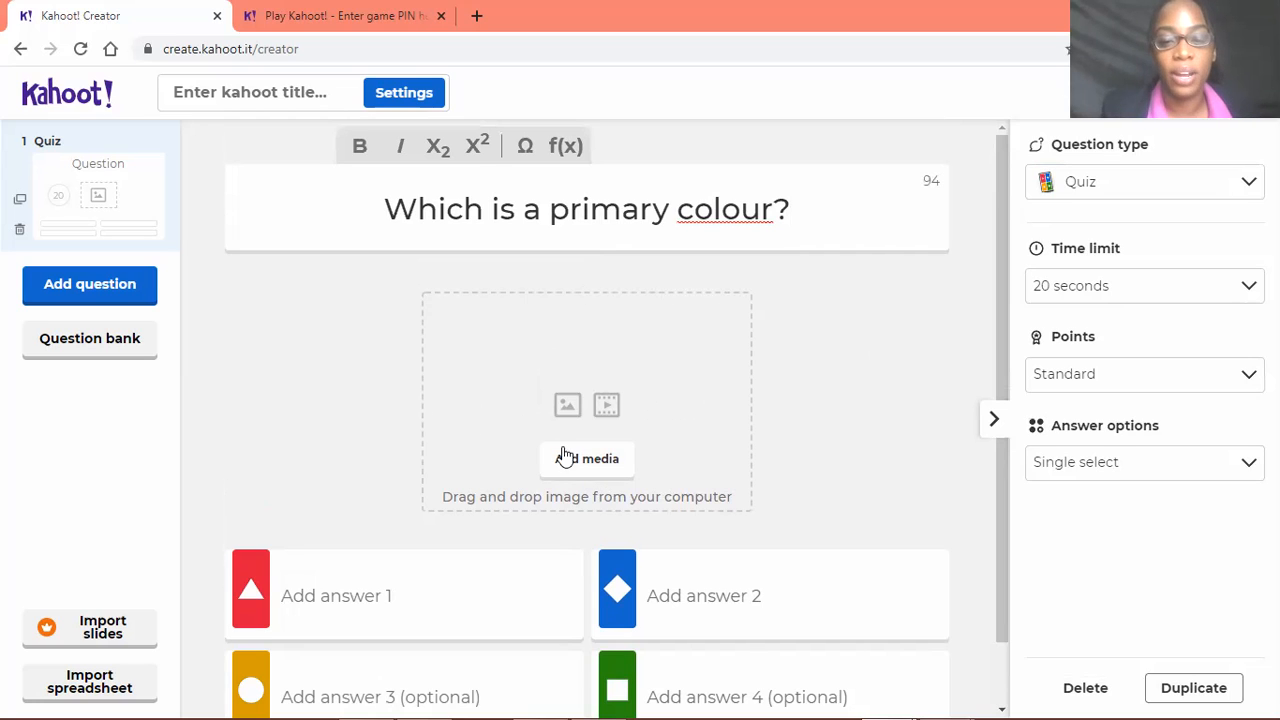
pyautogui.scroll(-1, 592, 440)
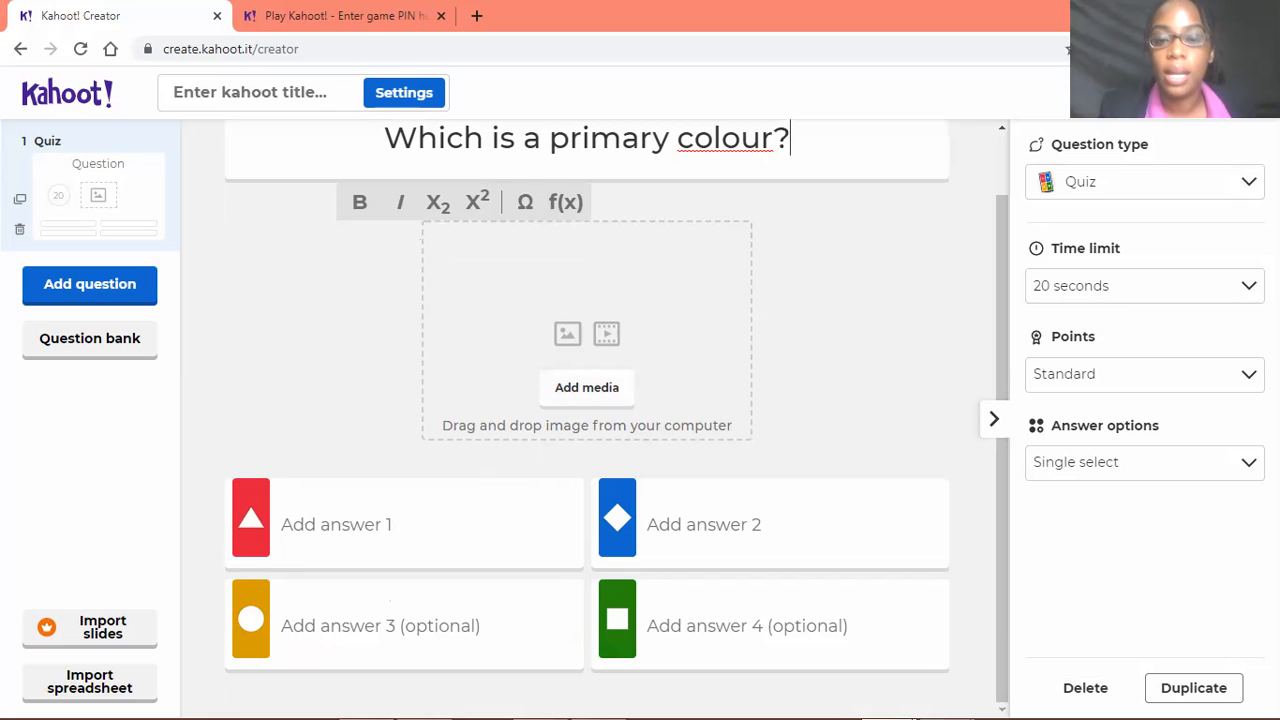
# Reduce the maximized browser window to a smaller floating window showing the question editor
pyautogui.moveTo(1000, 16); pyautogui.dragTo(851, 23)
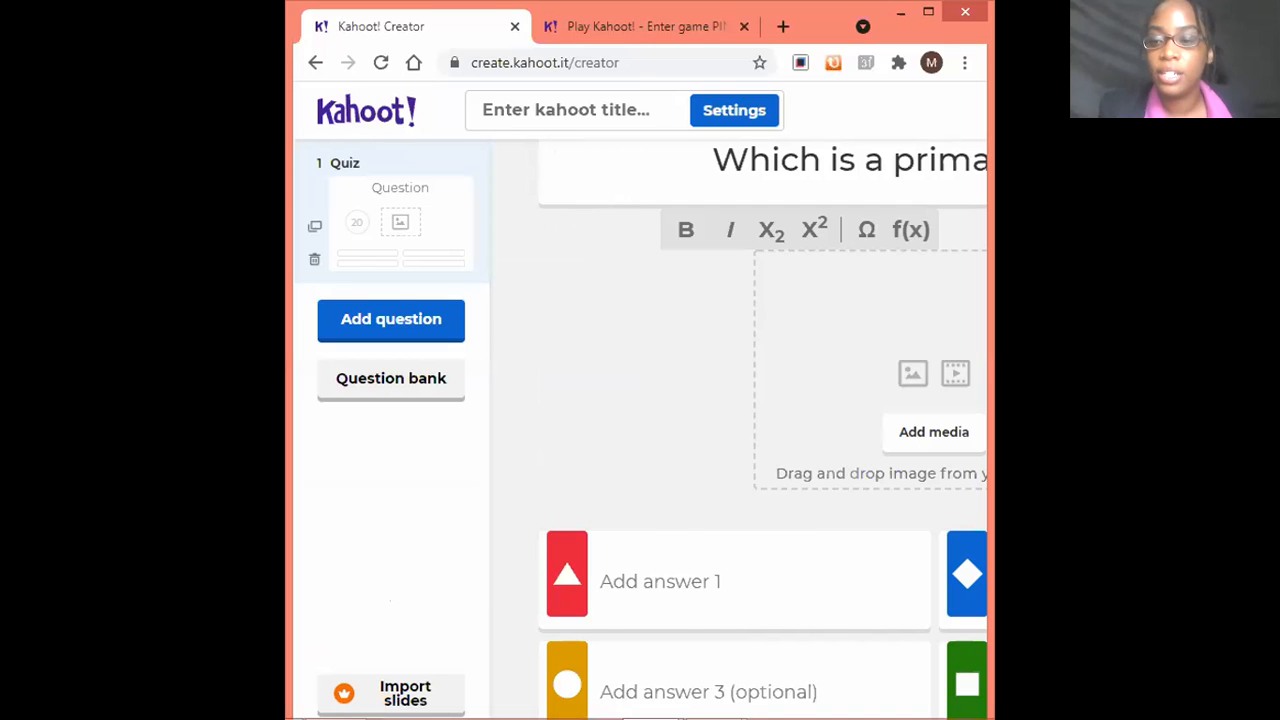
pyautogui.click(928, 12)
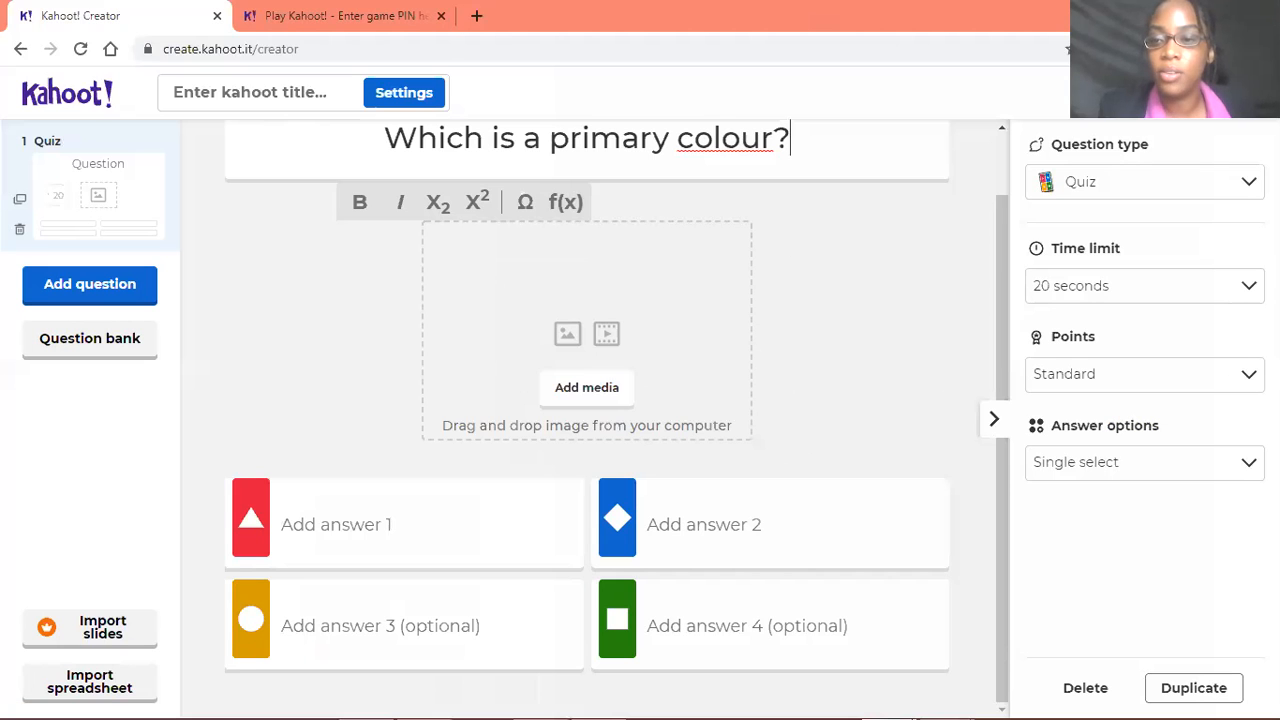
pyautogui.doubleClick(495, 9)
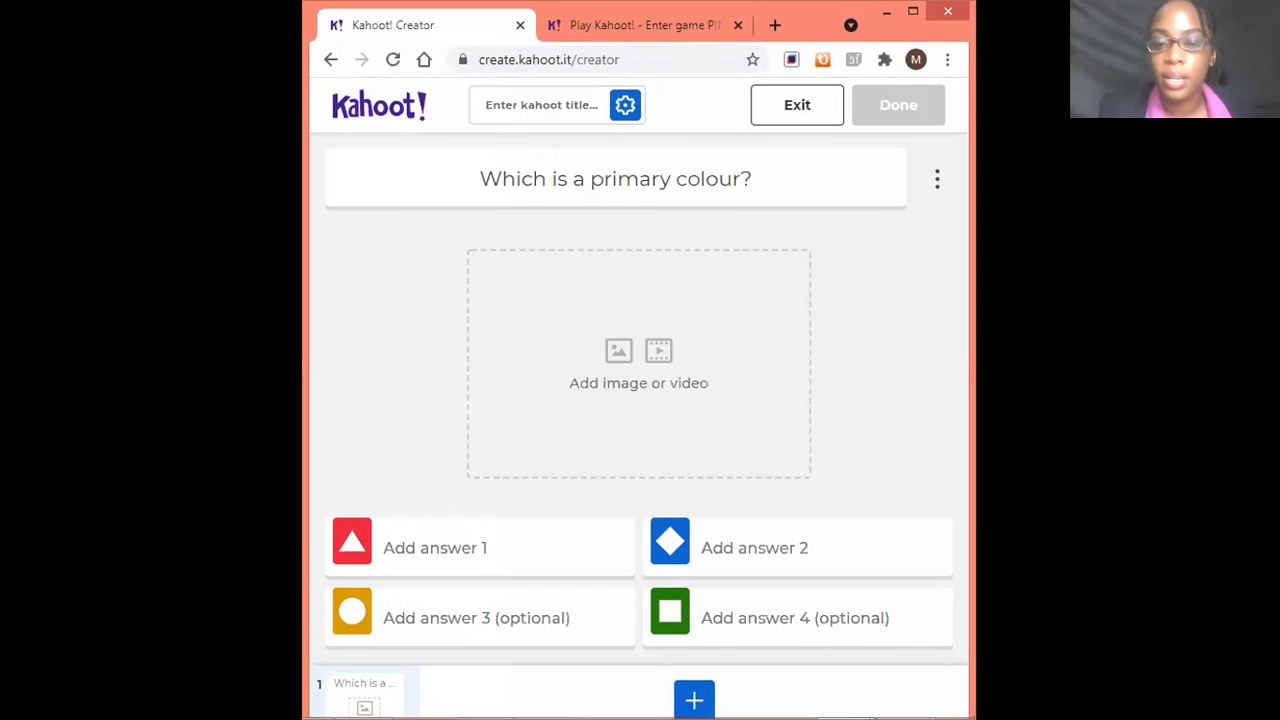
# Place an image file from the computer in the first question's media area and remove that image from the question
pyautogui.moveTo(928, 534); pyautogui.dragTo(680, 375)
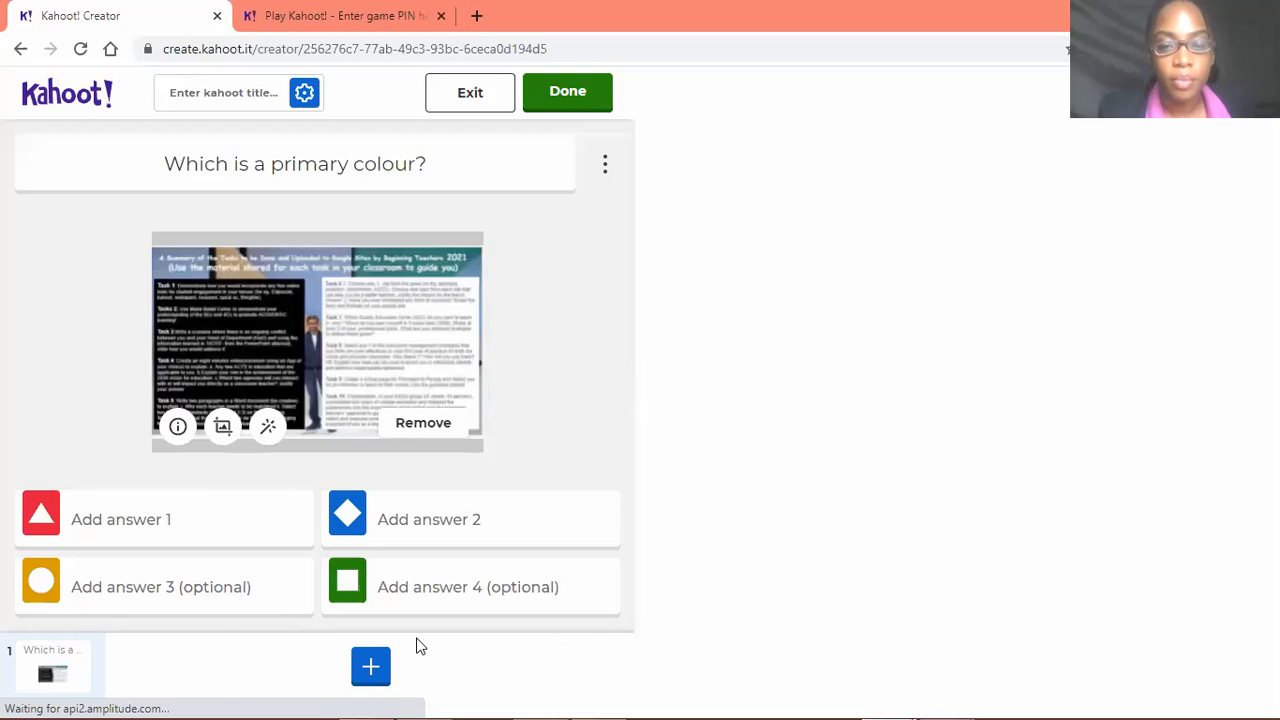
pyautogui.scroll(-1, 736, 376)
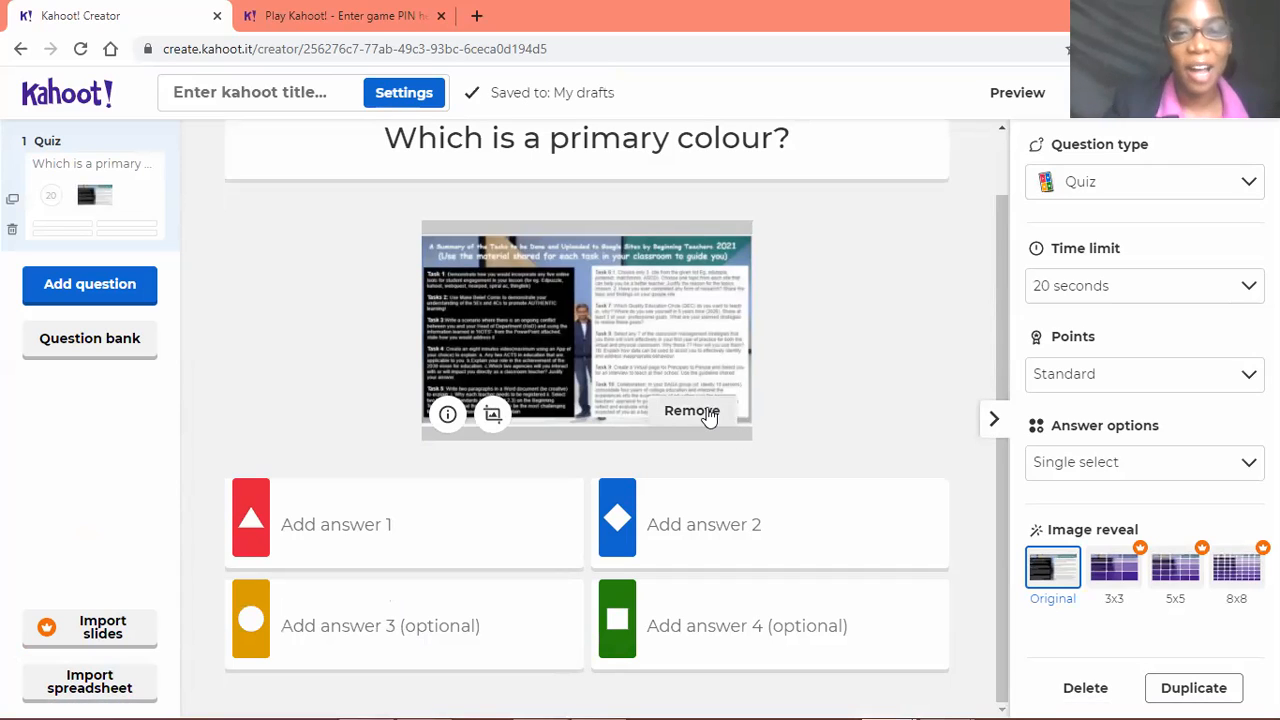
pyautogui.scroll(1, 708, 433)
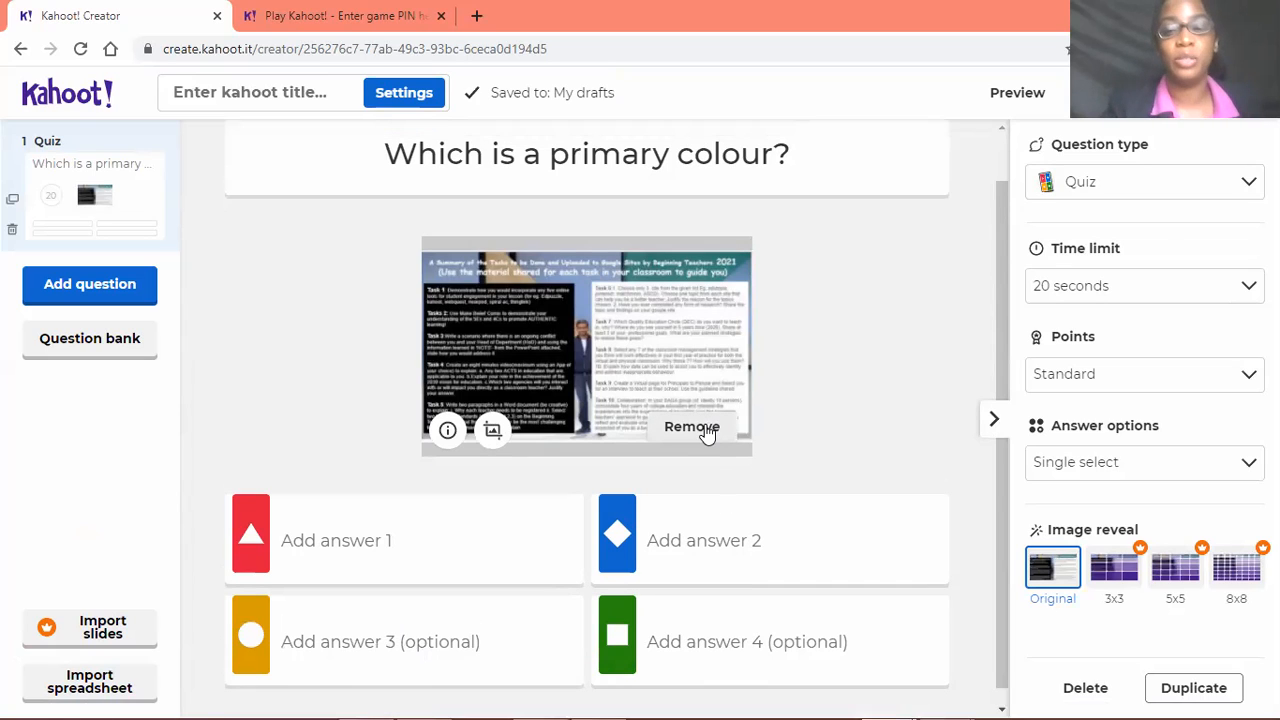
pyautogui.scroll(-1, 730, 450)
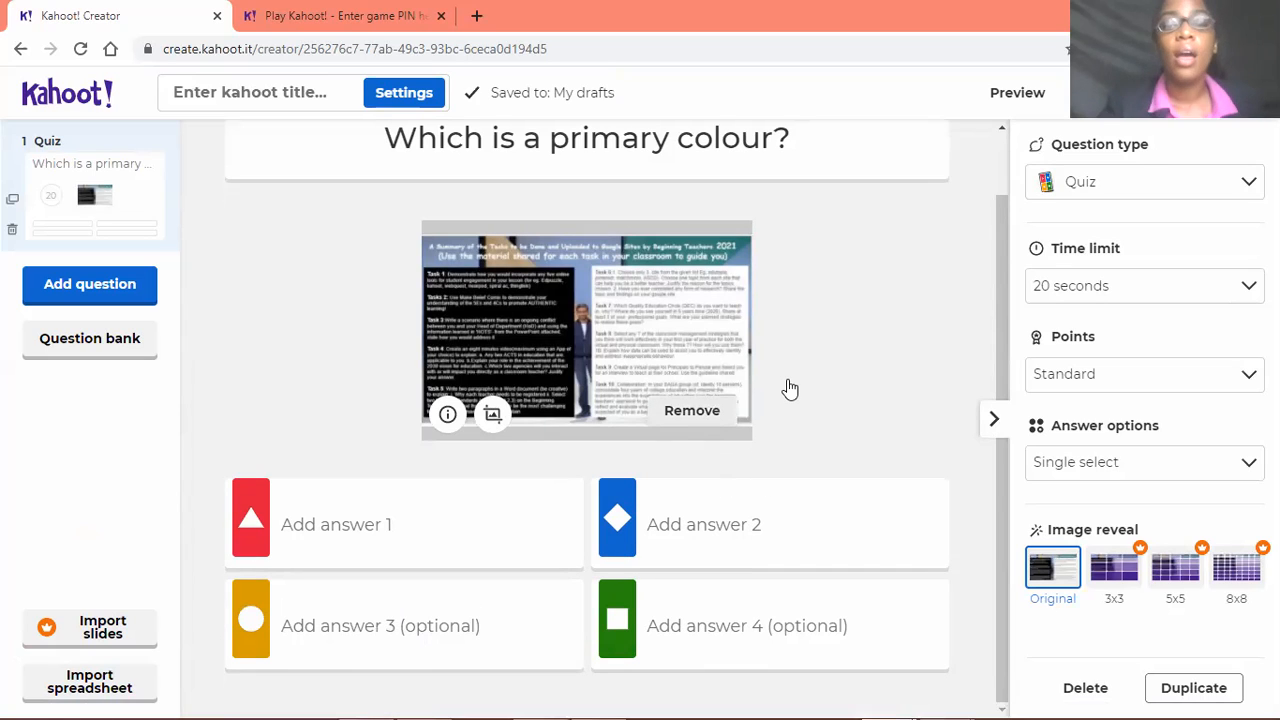
pyautogui.click(697, 420)
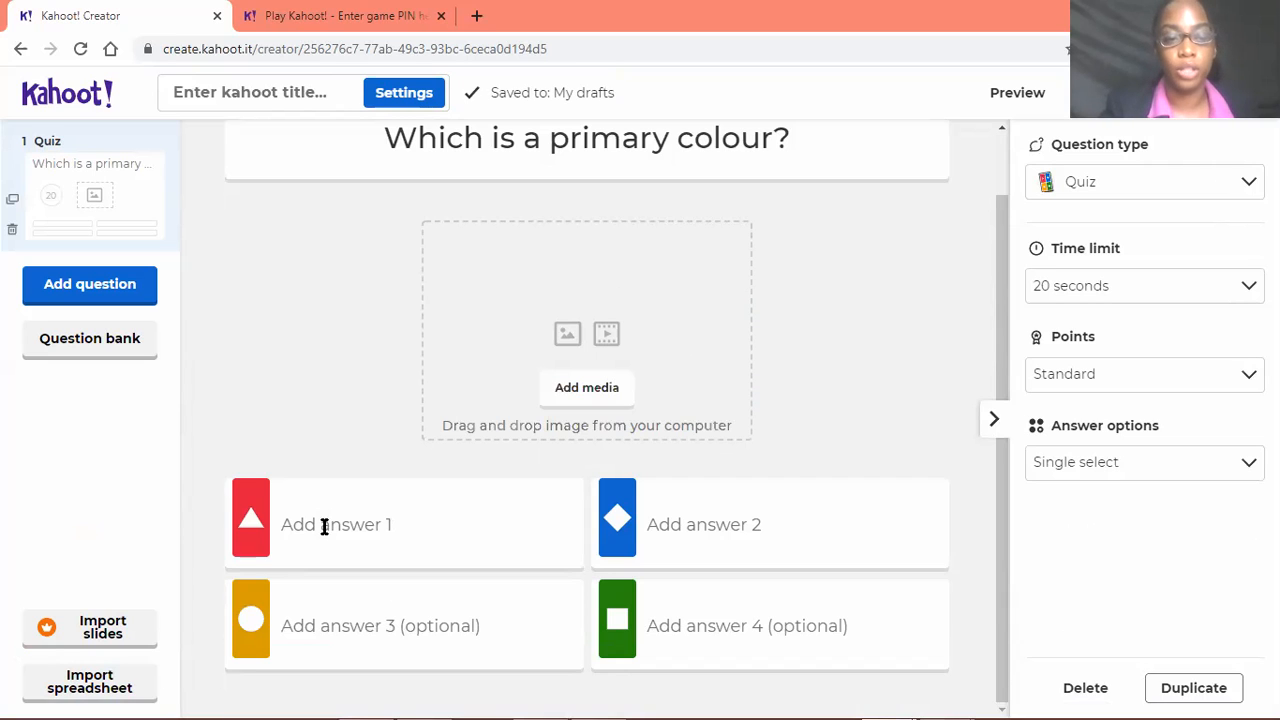
# Enter "Pink" as answer 1 and "Yellow" as answer 3 of the primary colour question
pyautogui.click(371, 530)
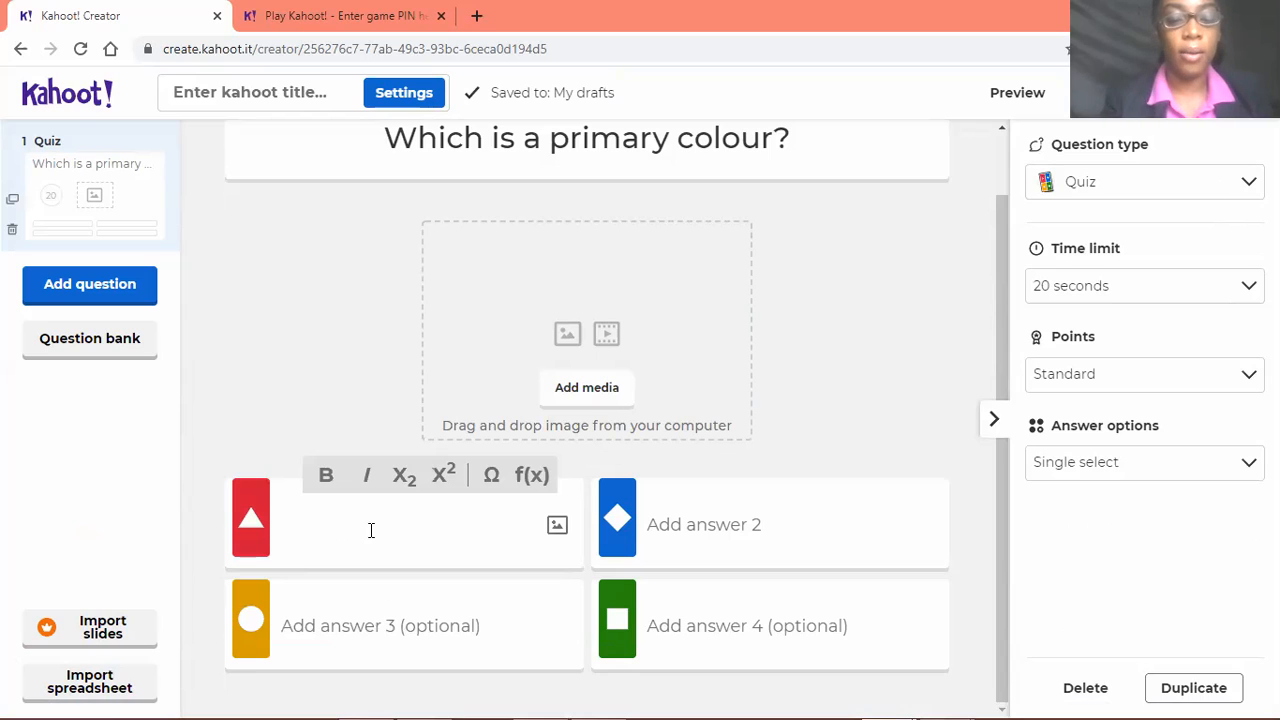
pyautogui.write('Pink')
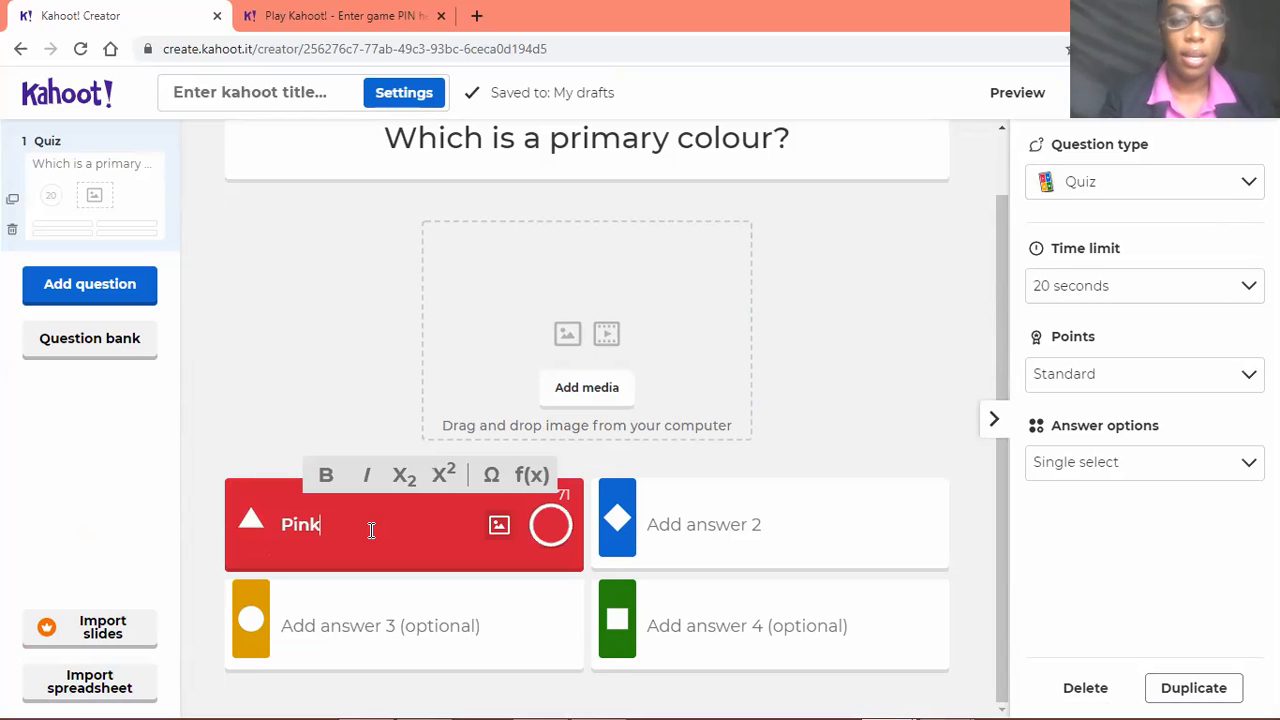
pyautogui.click(337, 623)
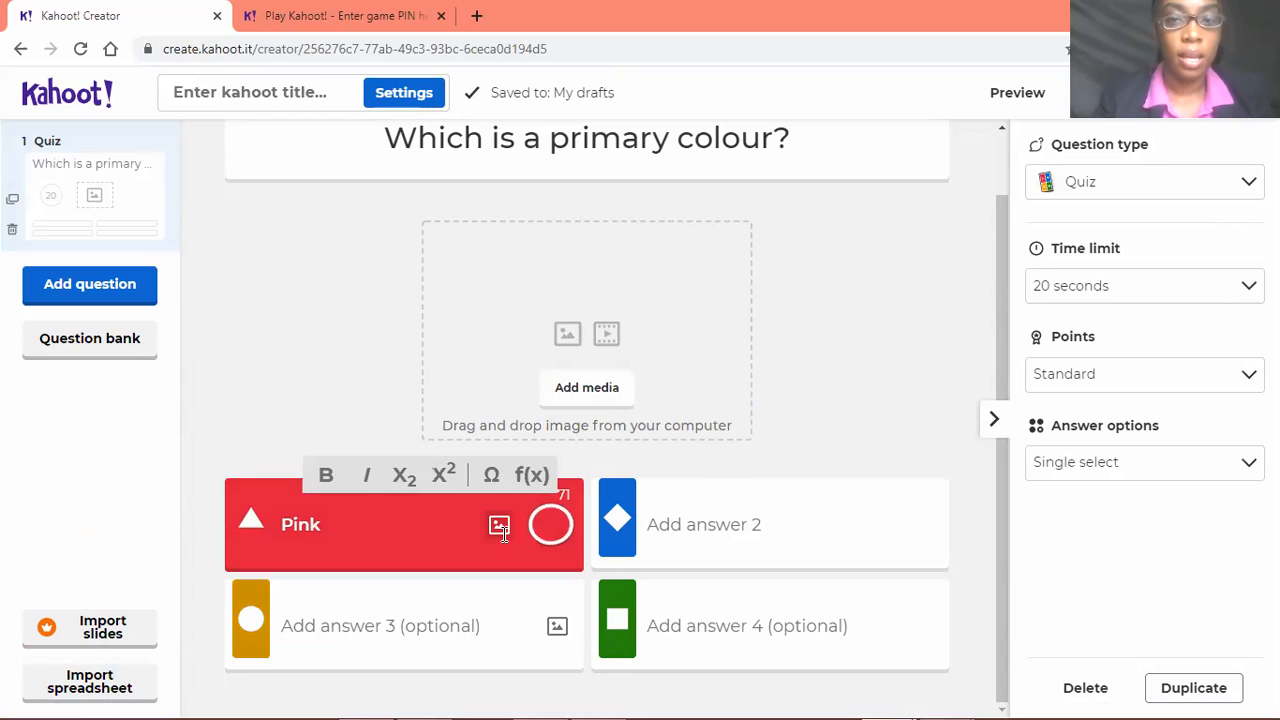
pyautogui.scroll(-1, 431, 596)
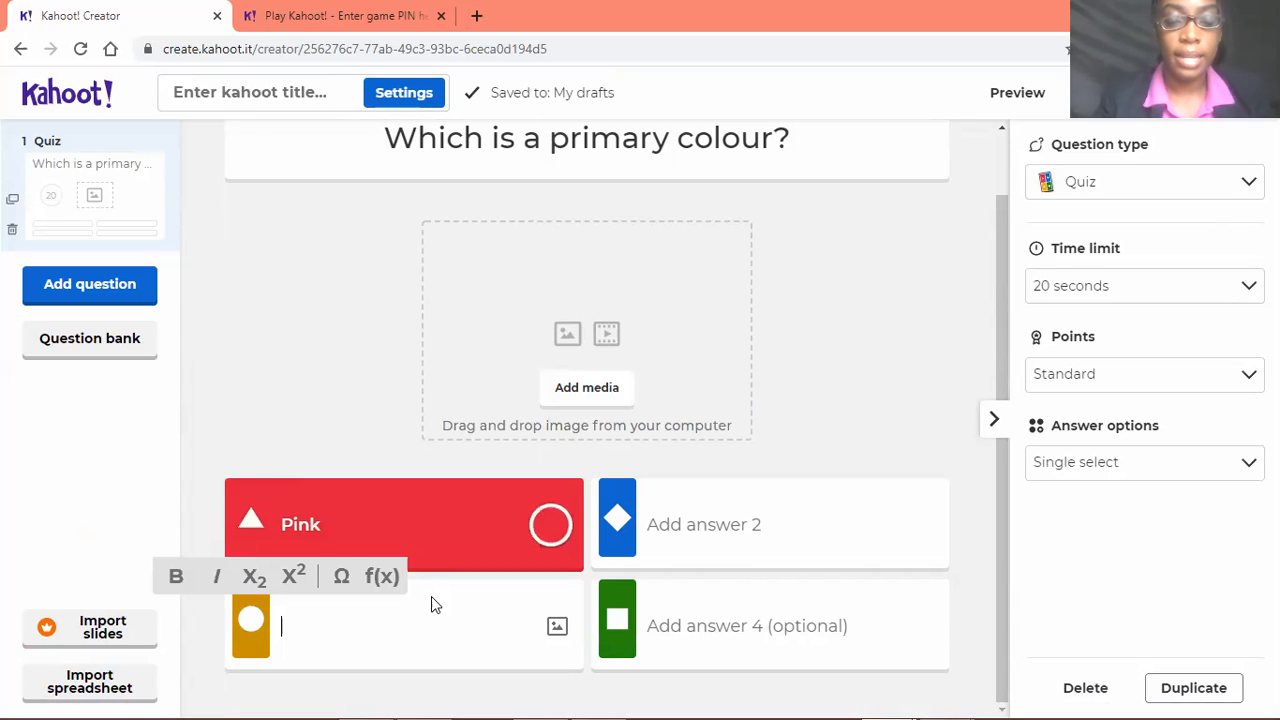
pyautogui.write('Ye')
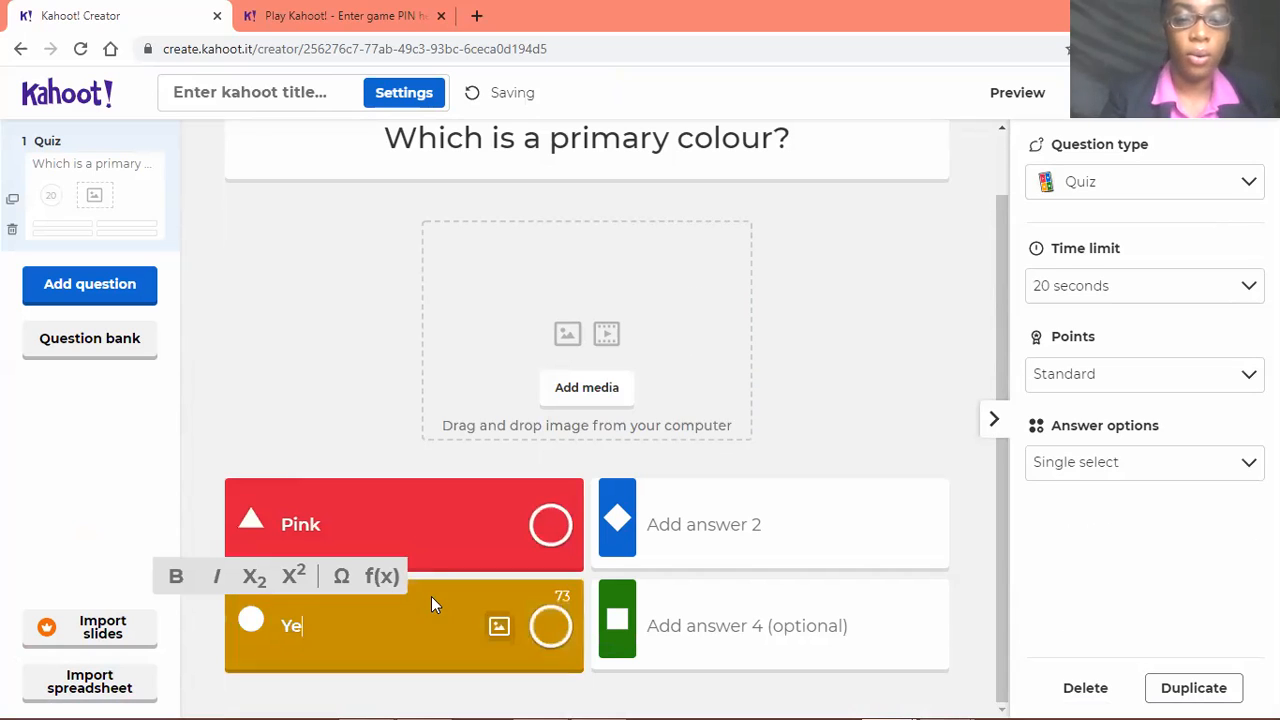
pyautogui.write('llow')
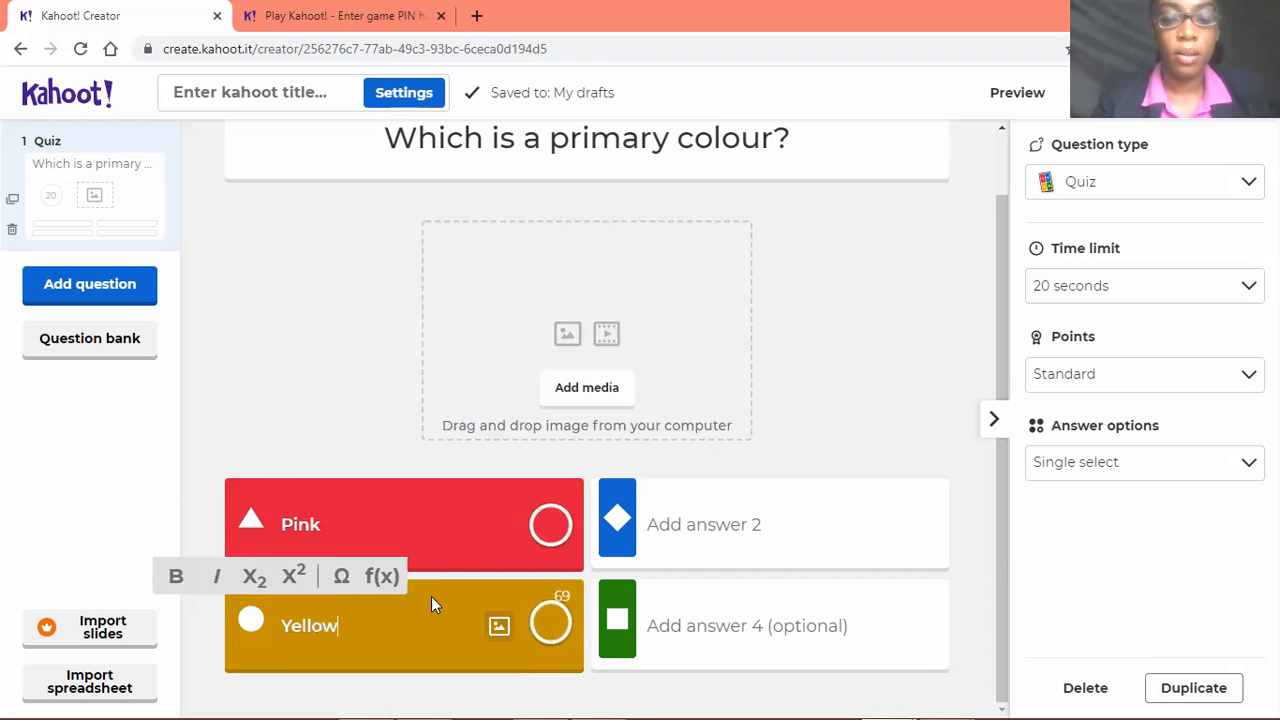
# Enter "Purple" as answer 2 and "green" as answer 4, with Yellow marked as the correct answer
pyautogui.click(697, 529)
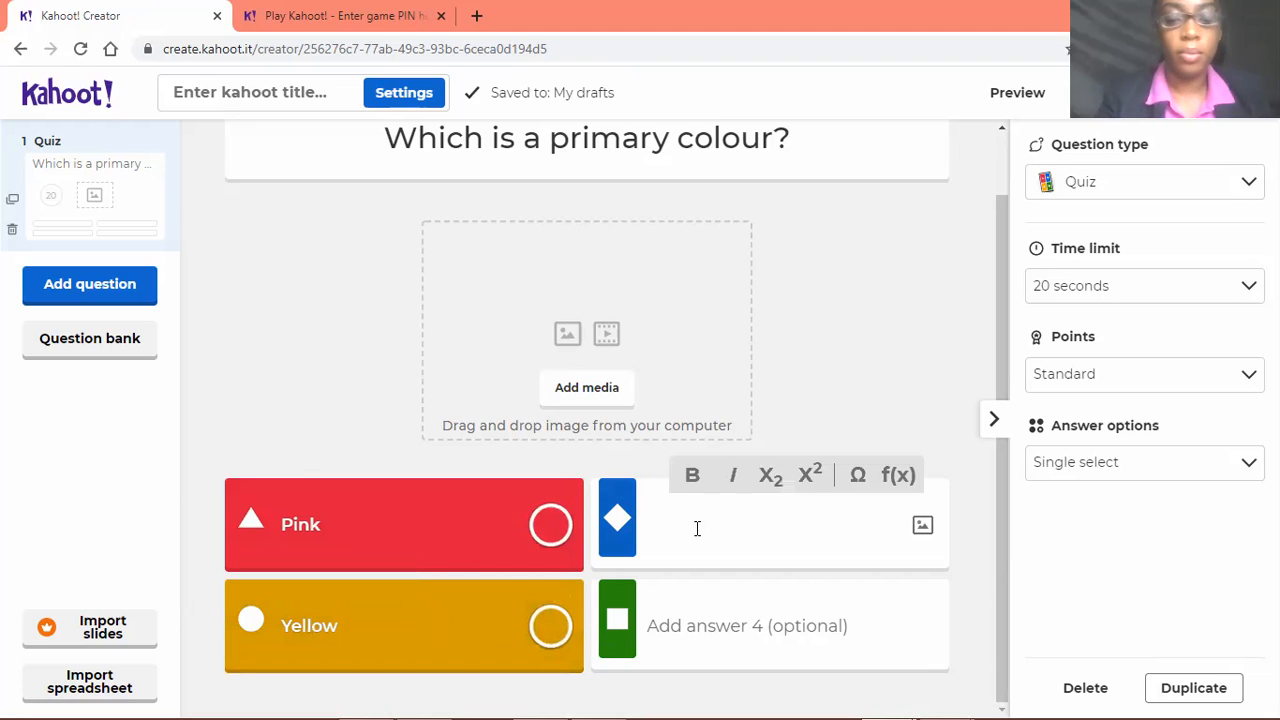
pyautogui.write('Purple')
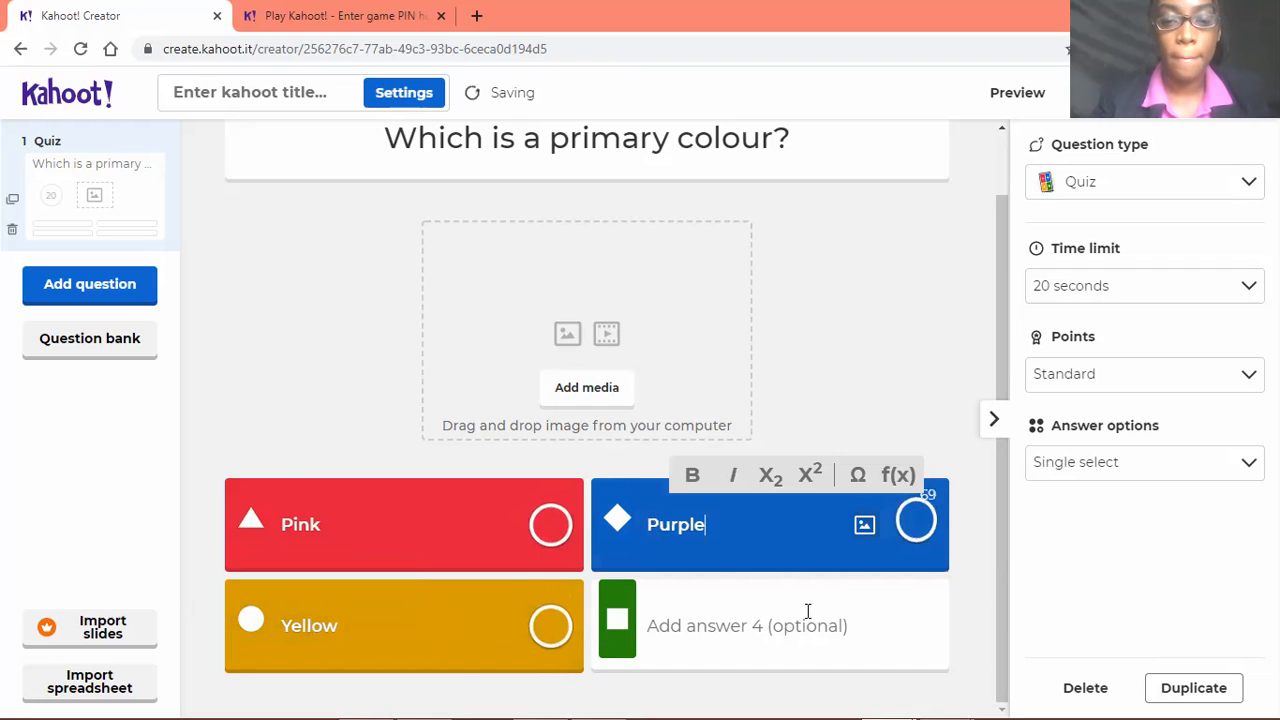
pyautogui.click(778, 629)
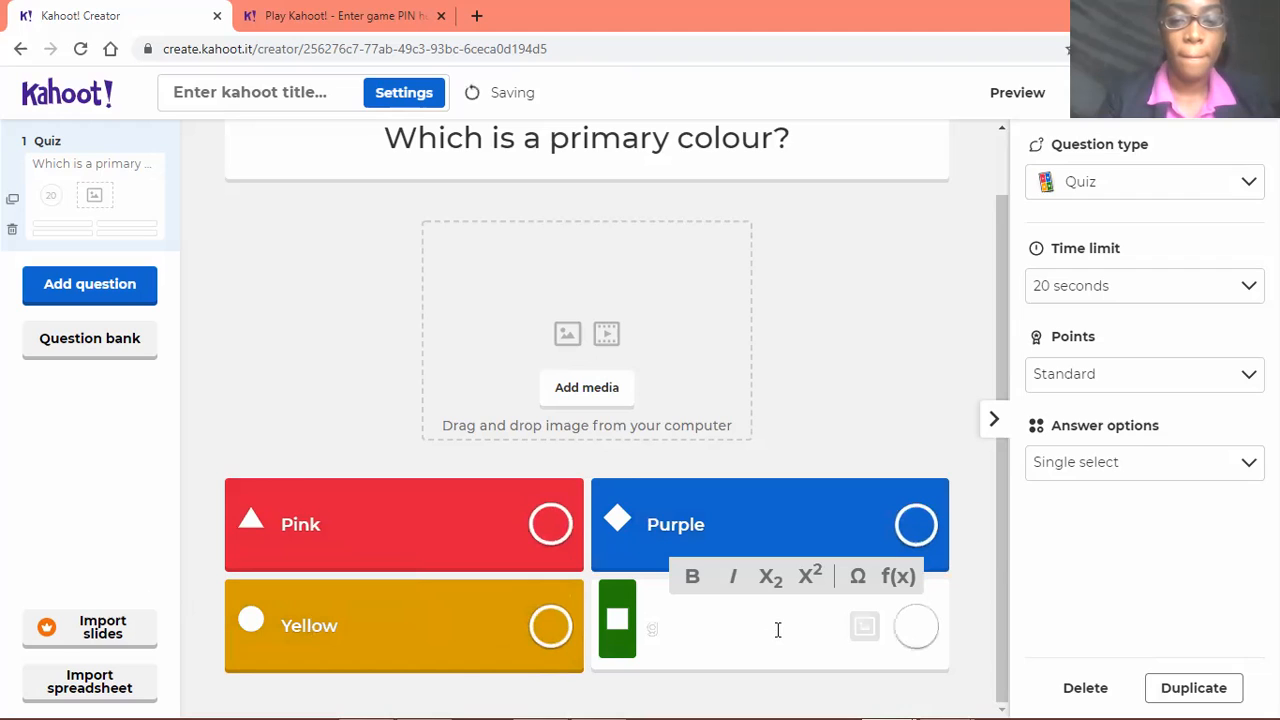
pyautogui.write('green')
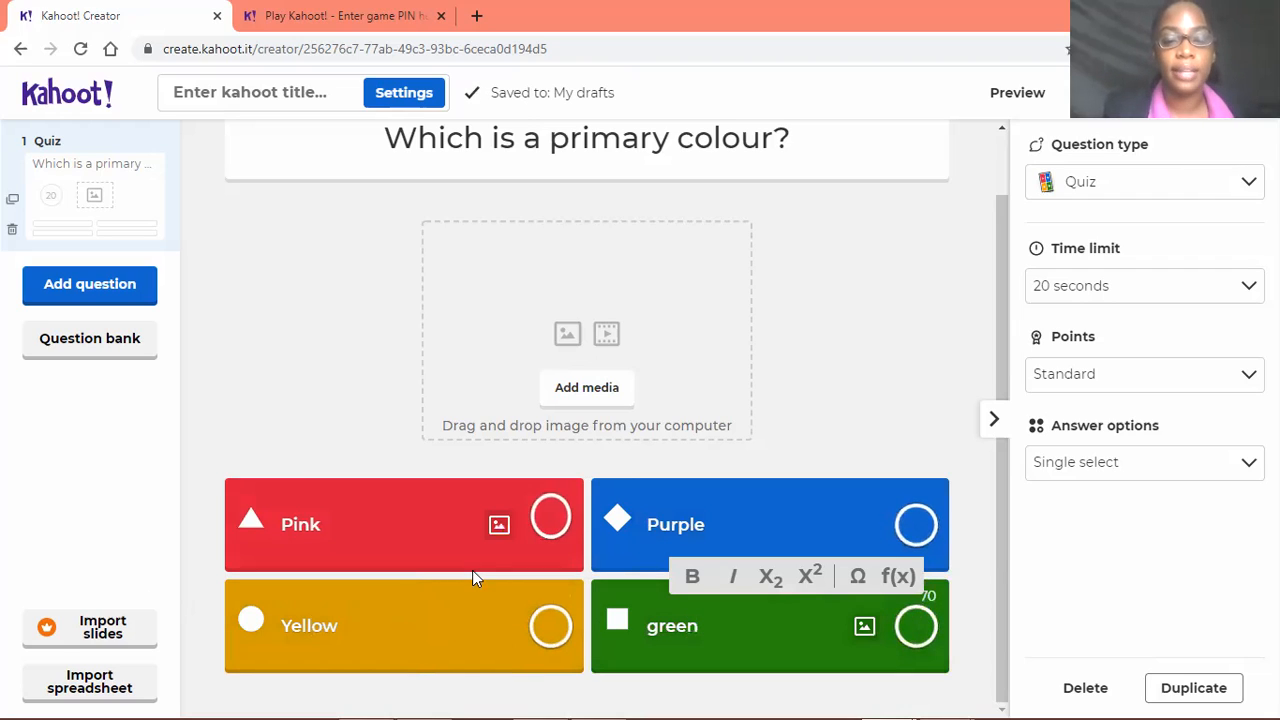
pyautogui.click(551, 628)
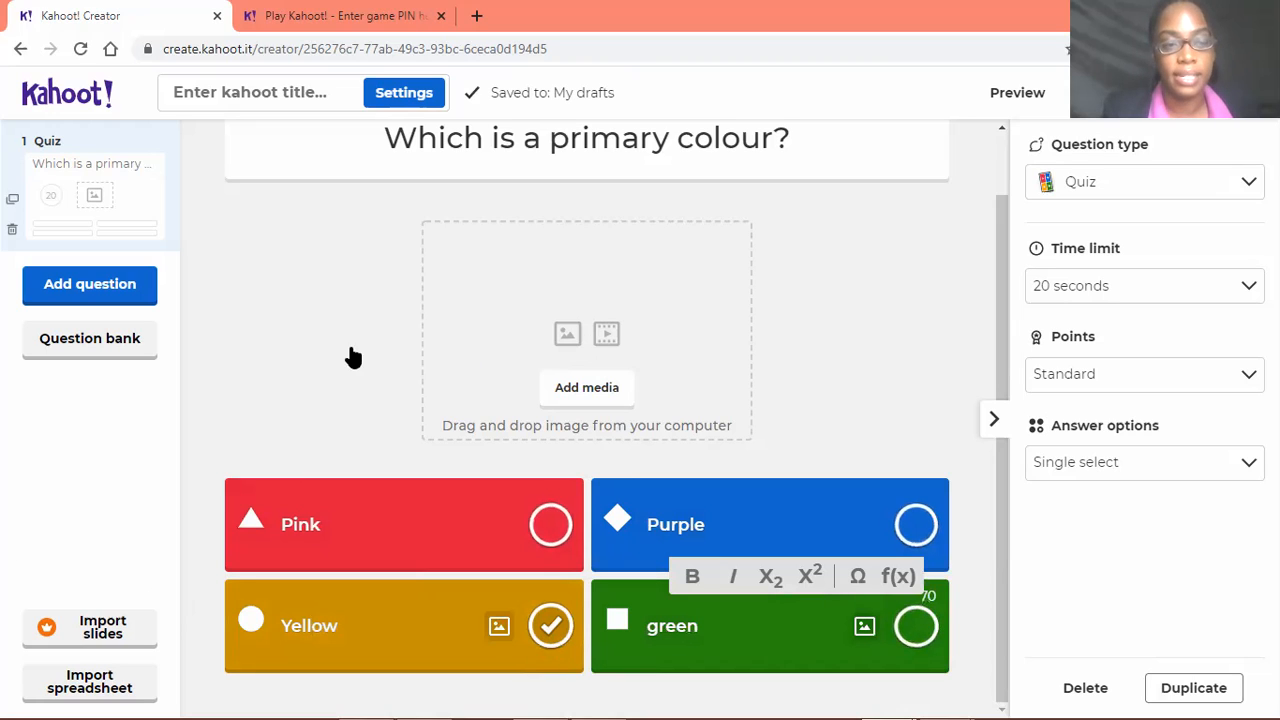
# Add a True or false question reading "Red is a primary colour" with True marked as the correct answer
pyautogui.scroll(1, 377, 330)
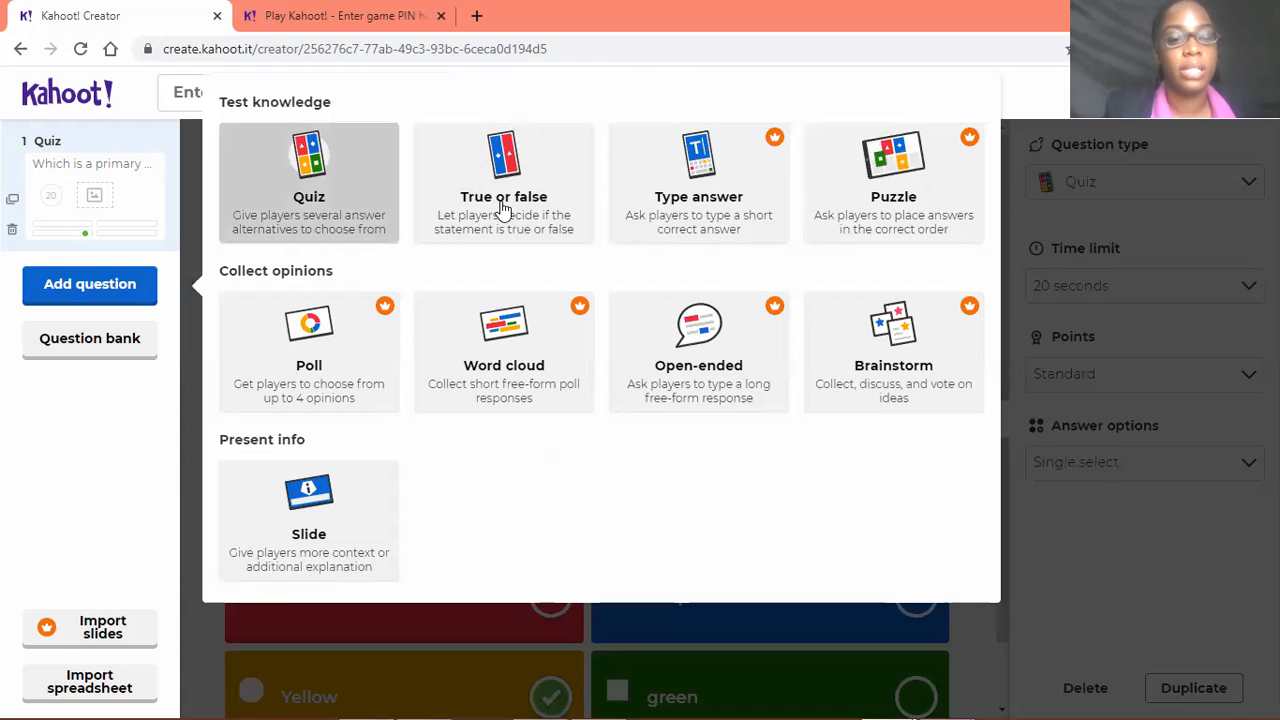
pyautogui.click(547, 233)
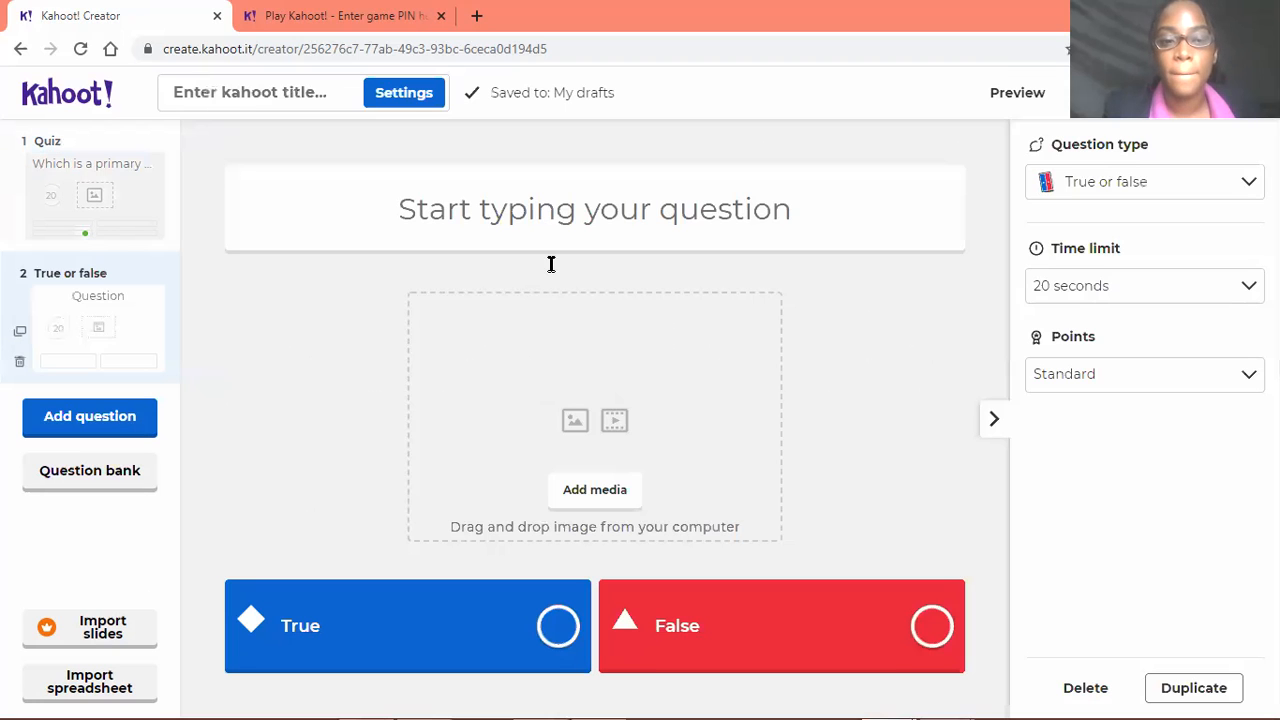
pyautogui.click(527, 208)
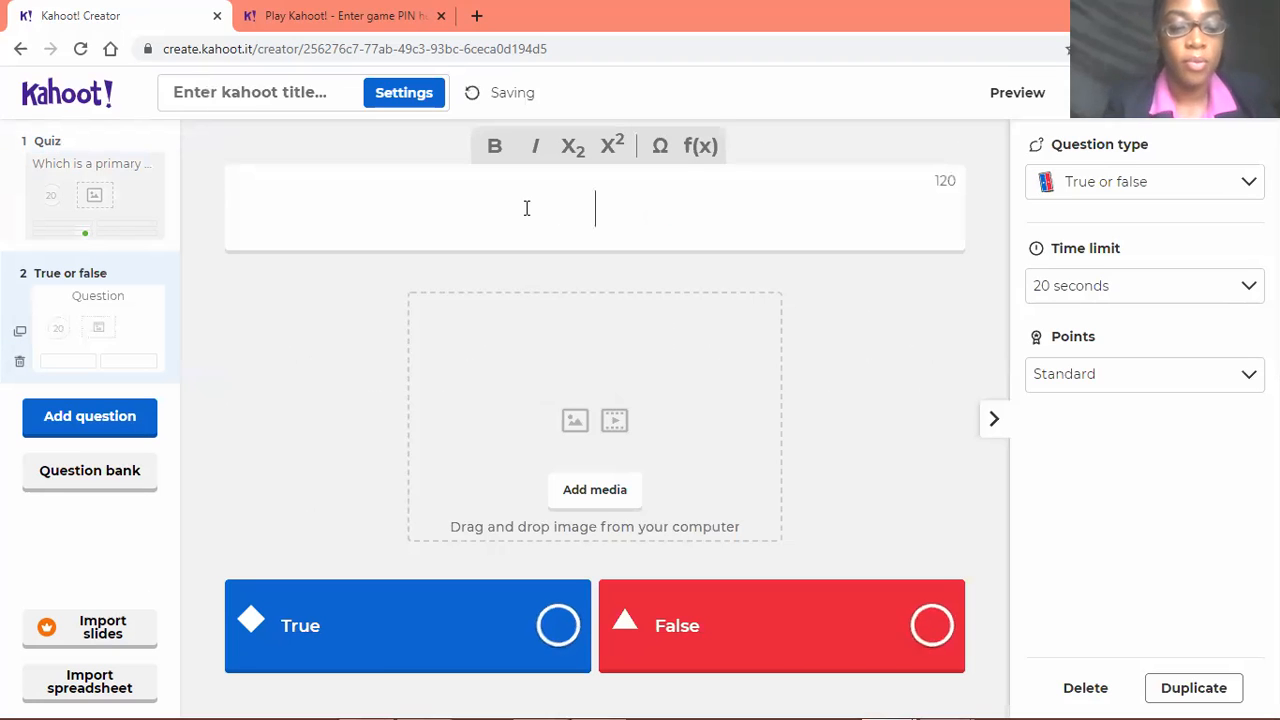
pyautogui.write('Red is a')
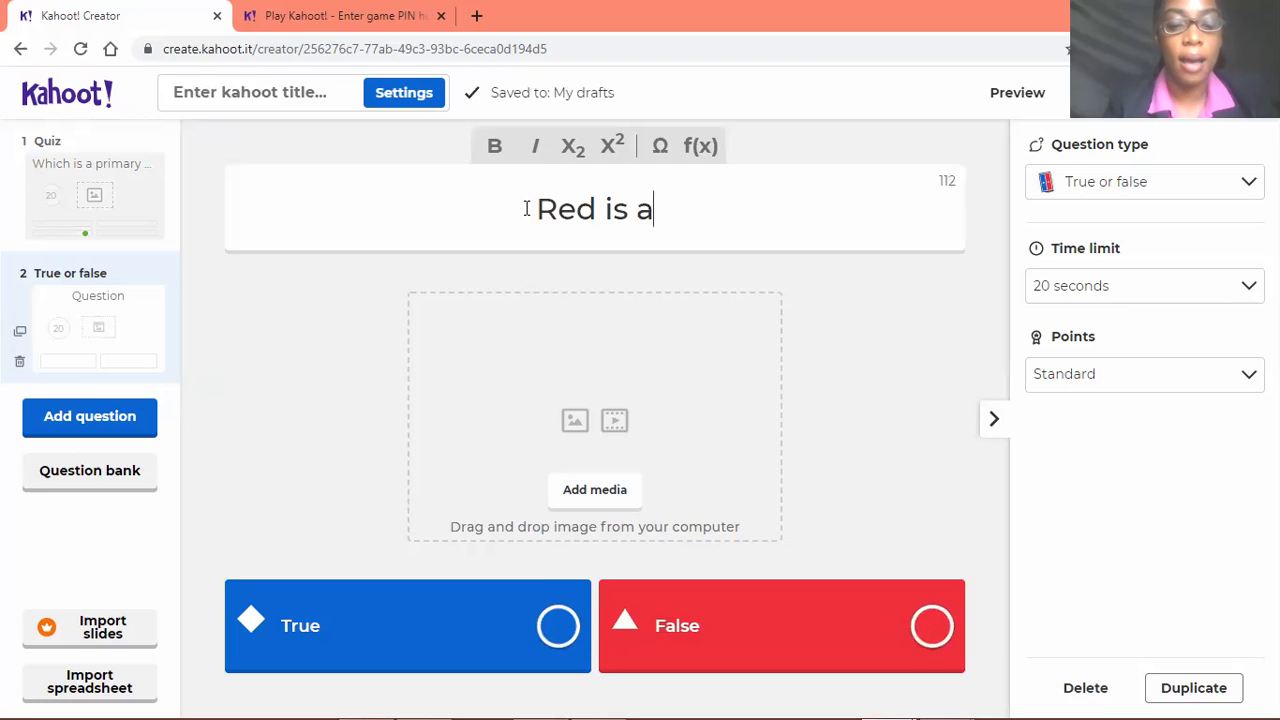
pyautogui.write(' p')
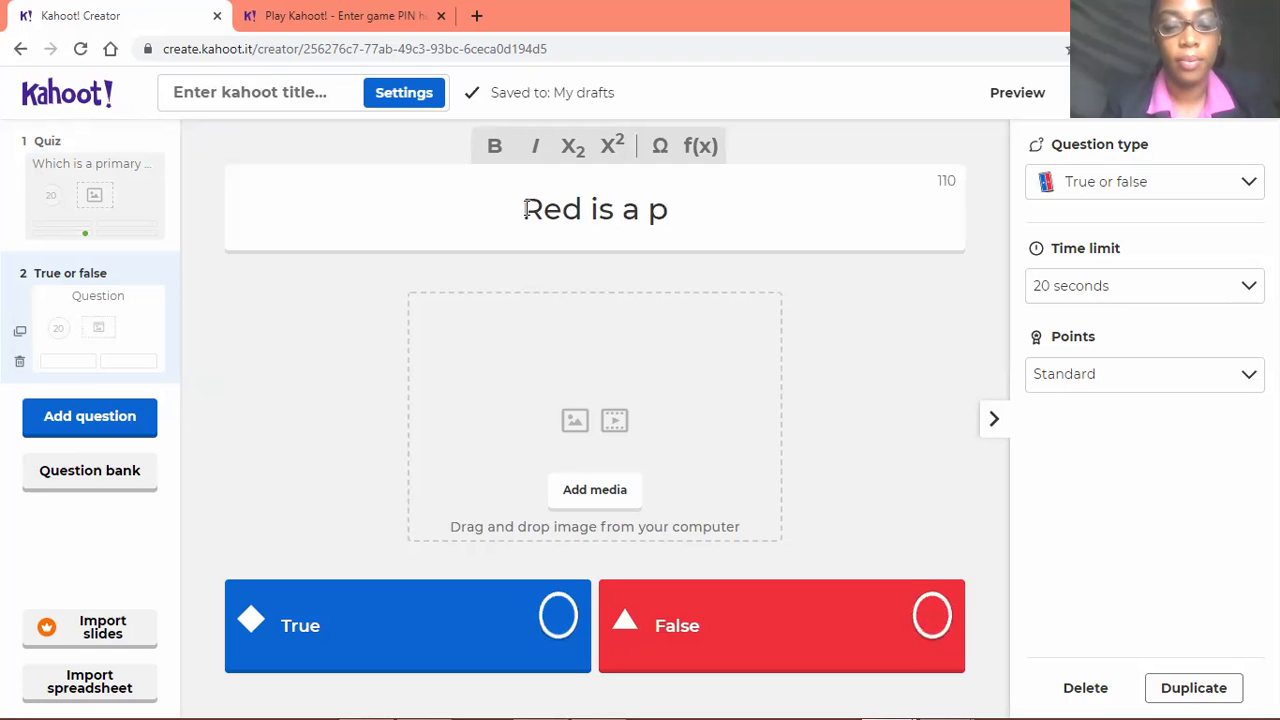
pyautogui.write('rimary co')
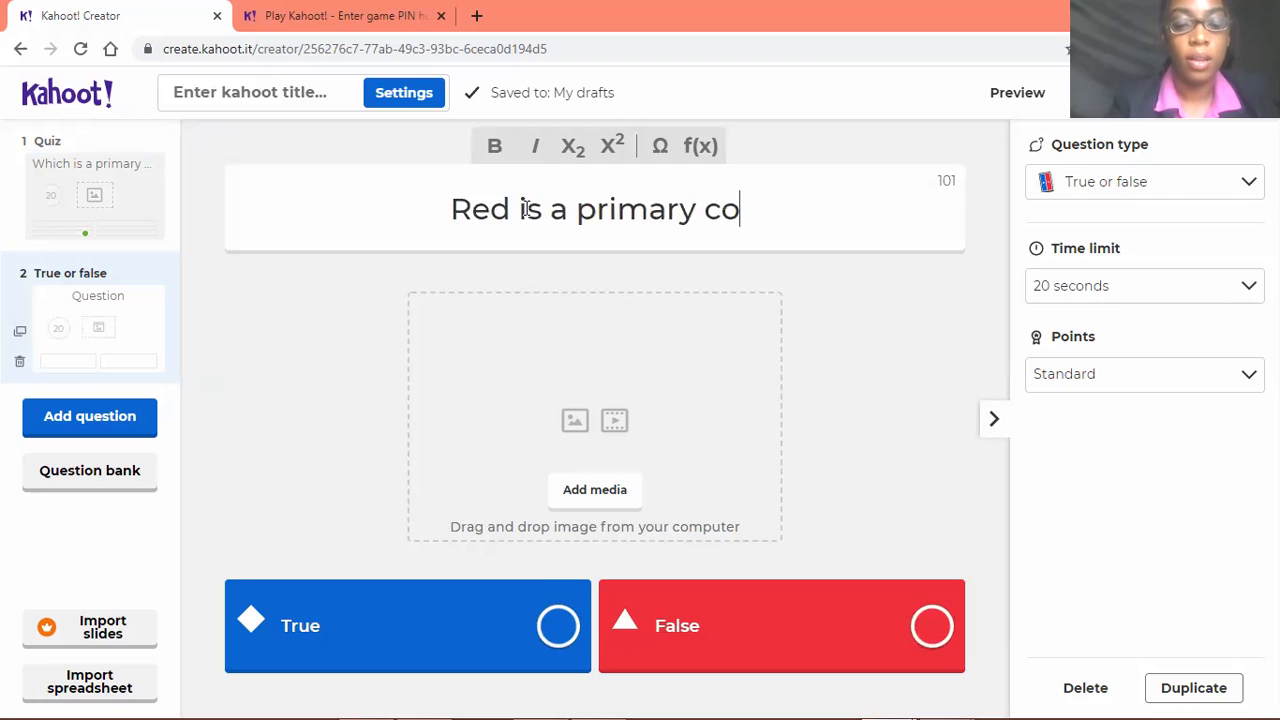
pyautogui.write('lour')
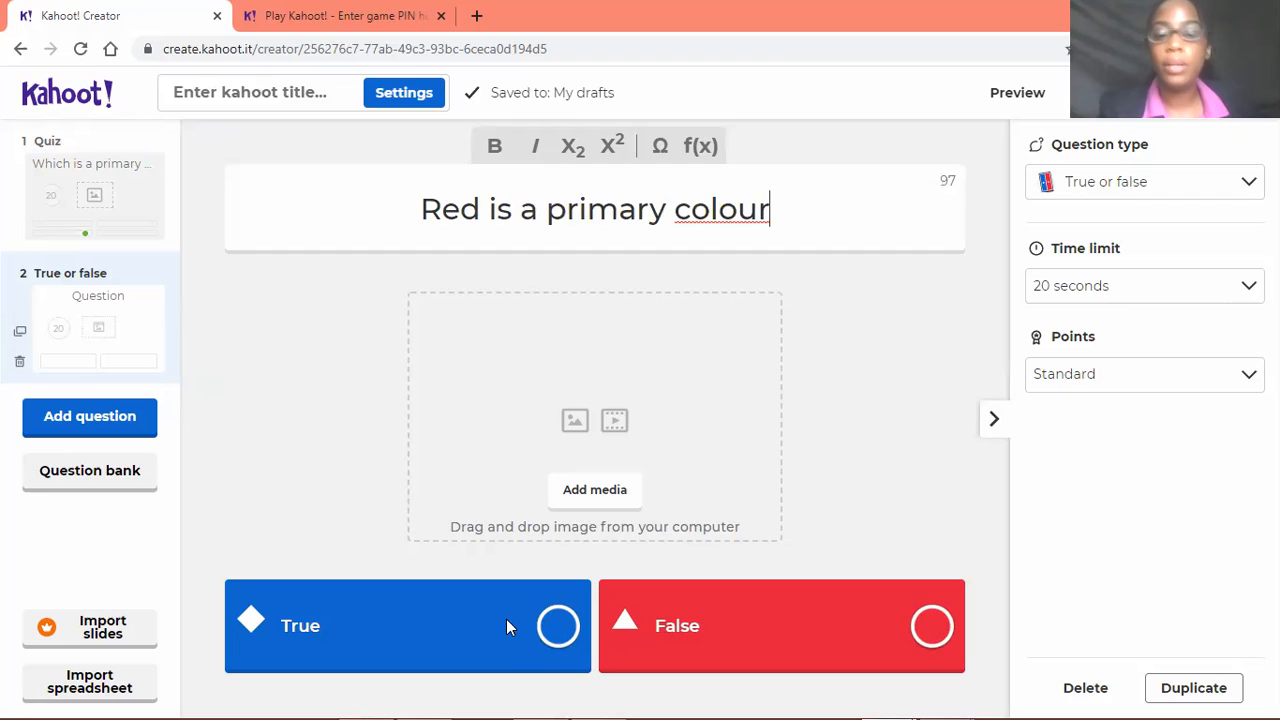
pyautogui.click(553, 626)
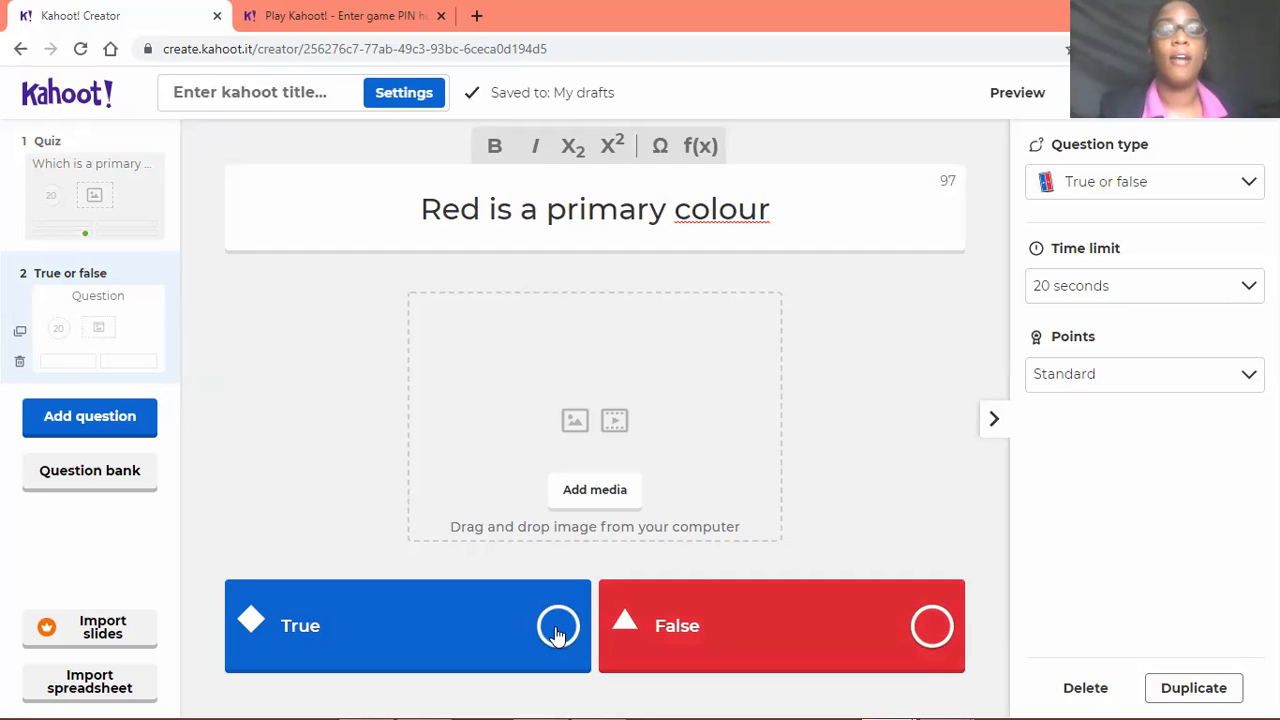
pyautogui.click(250, 207)
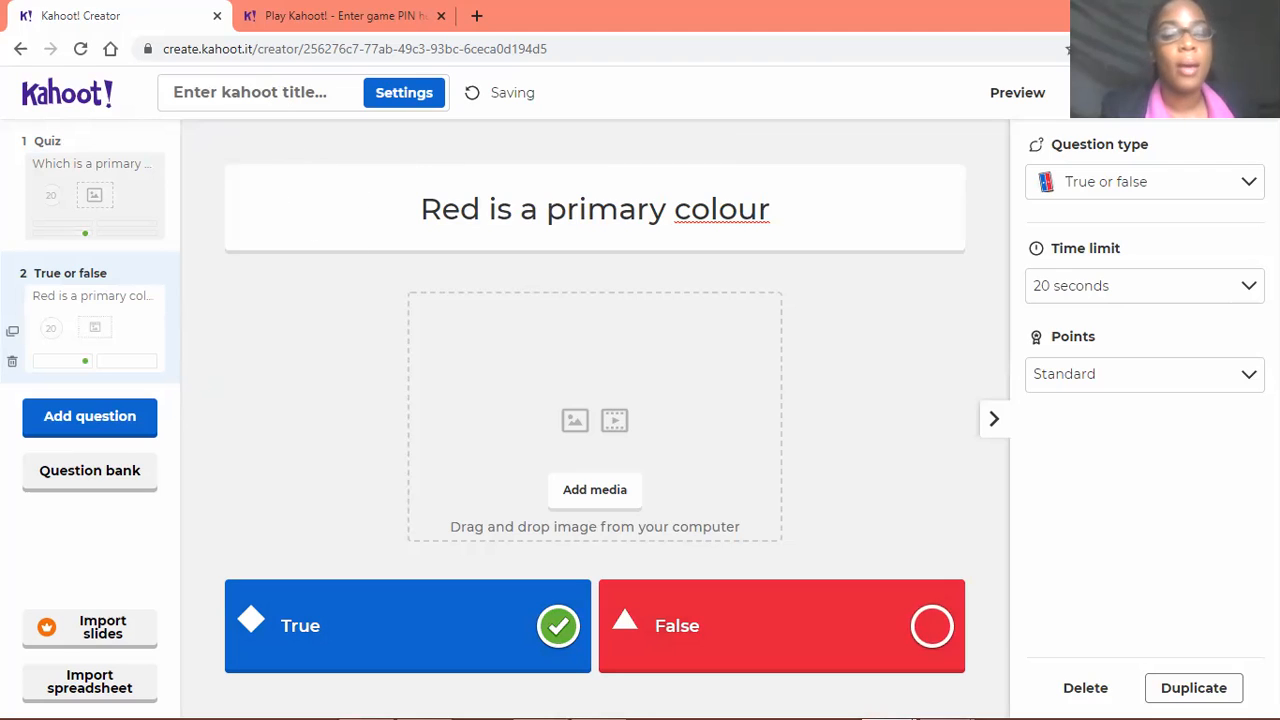
# Enter "The Colour Quiz" as the kahoot's title in its summary settings
pyautogui.click(318, 93)
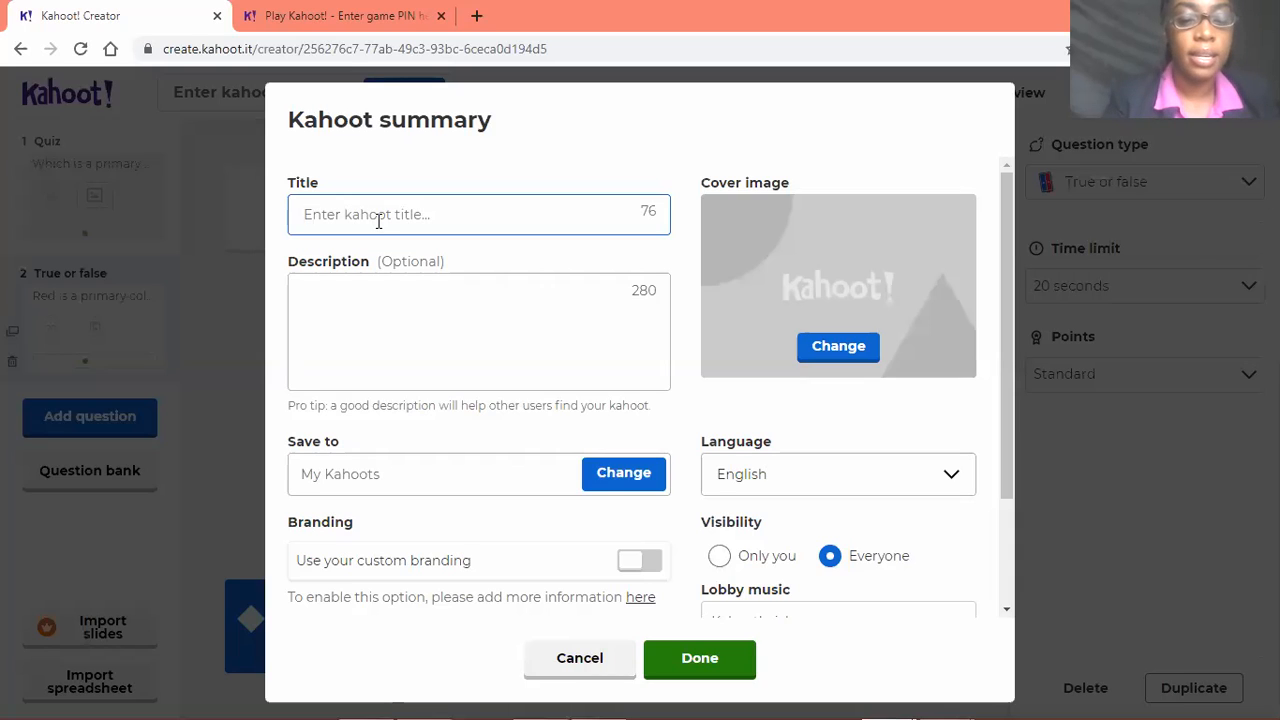
pyautogui.write('The co')
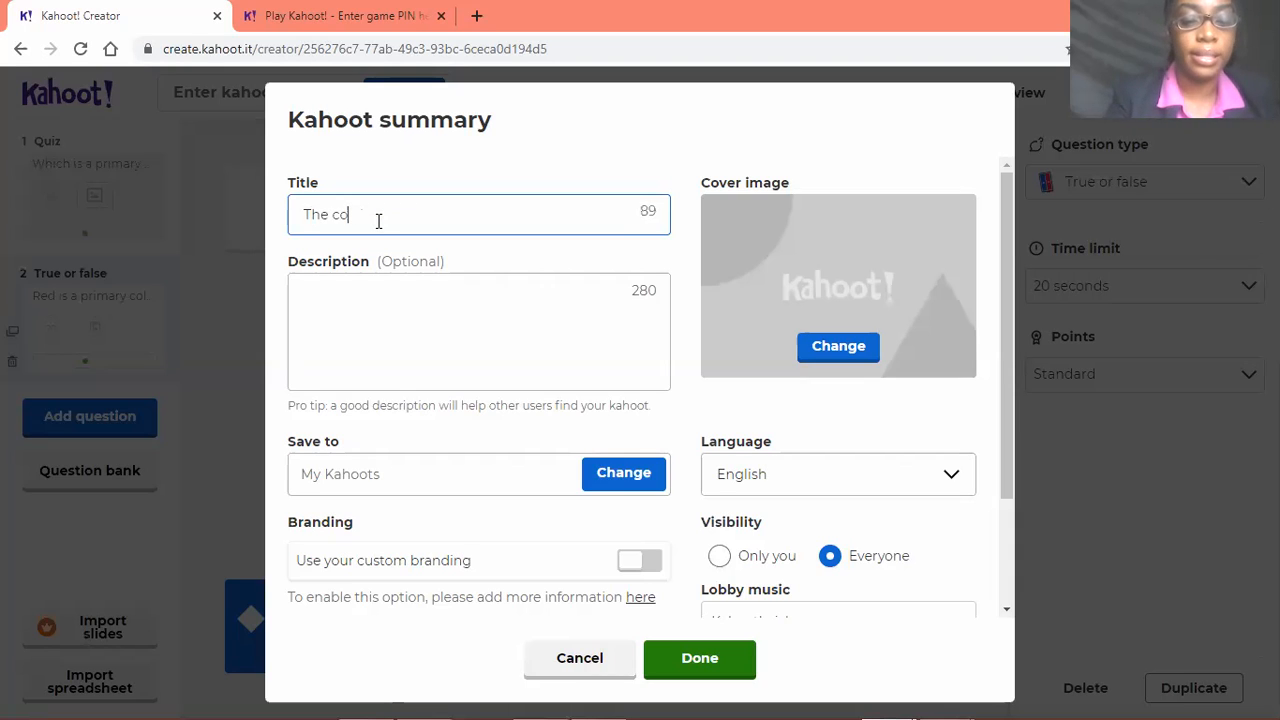
pyautogui.write('lour quiz')
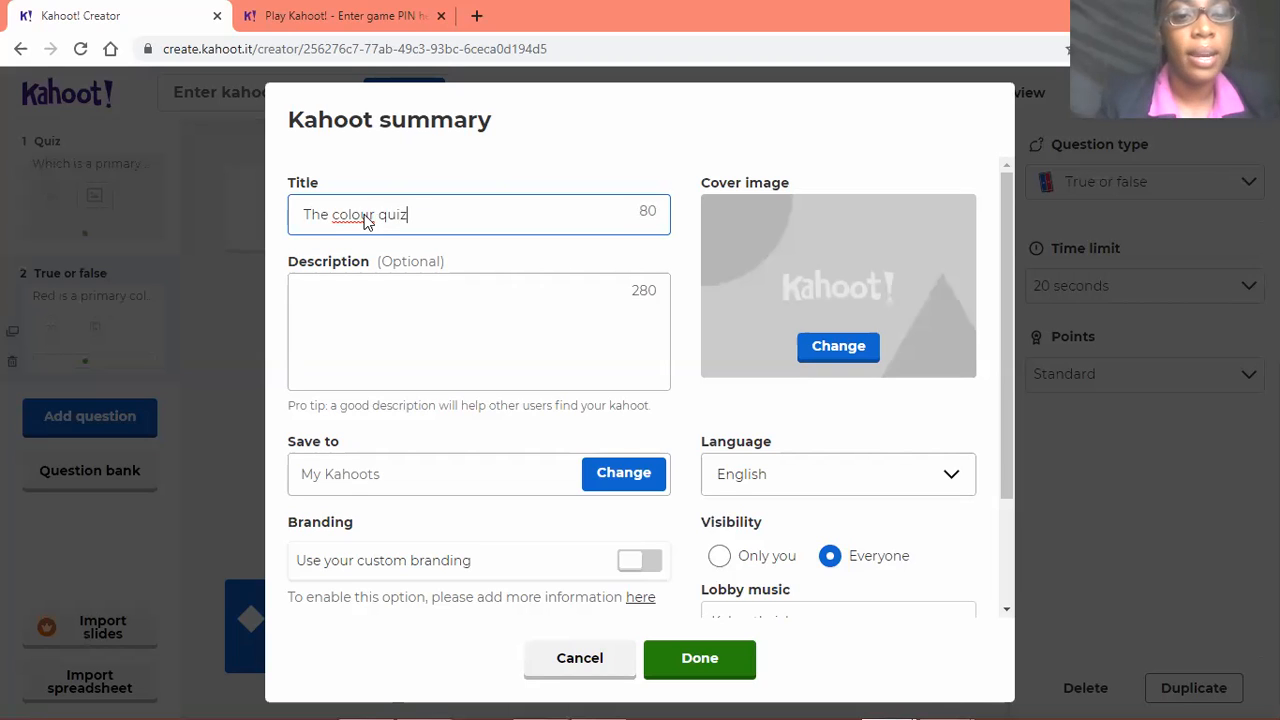
pyautogui.rightClick(355, 216)
pyautogui.click(341, 213)
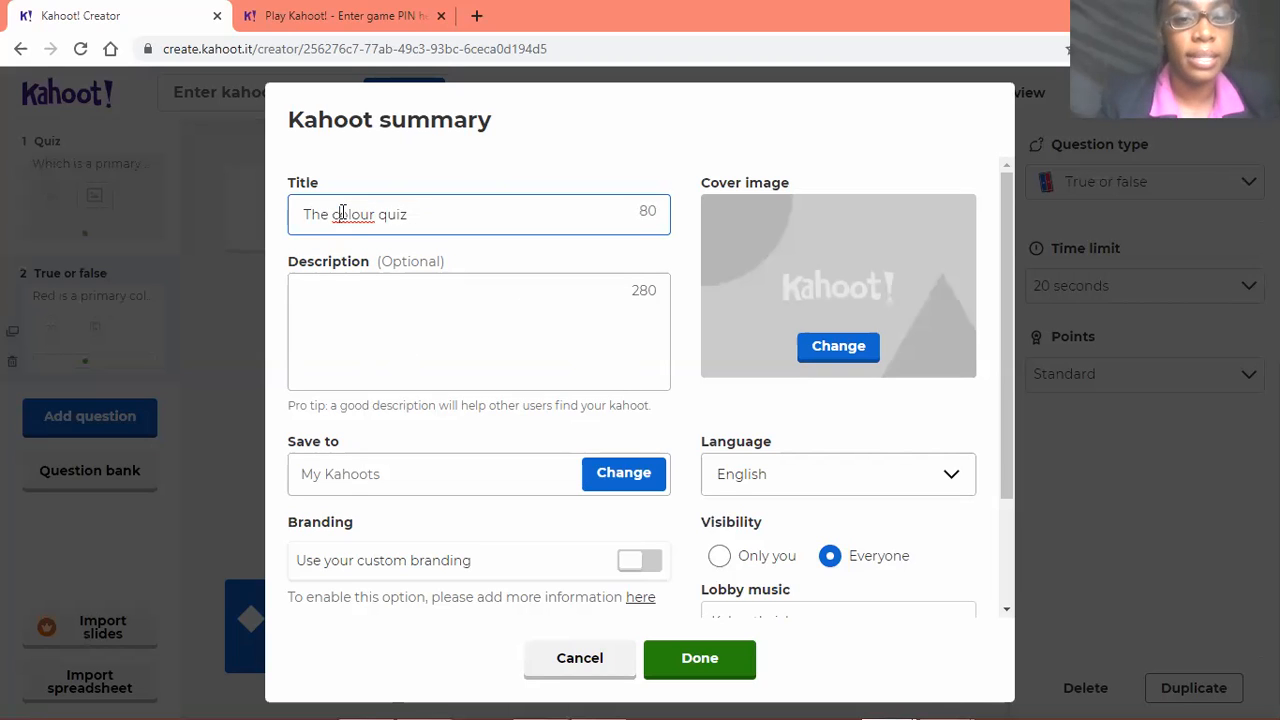
pyautogui.press('BackSpace')
pyautogui.write('C')
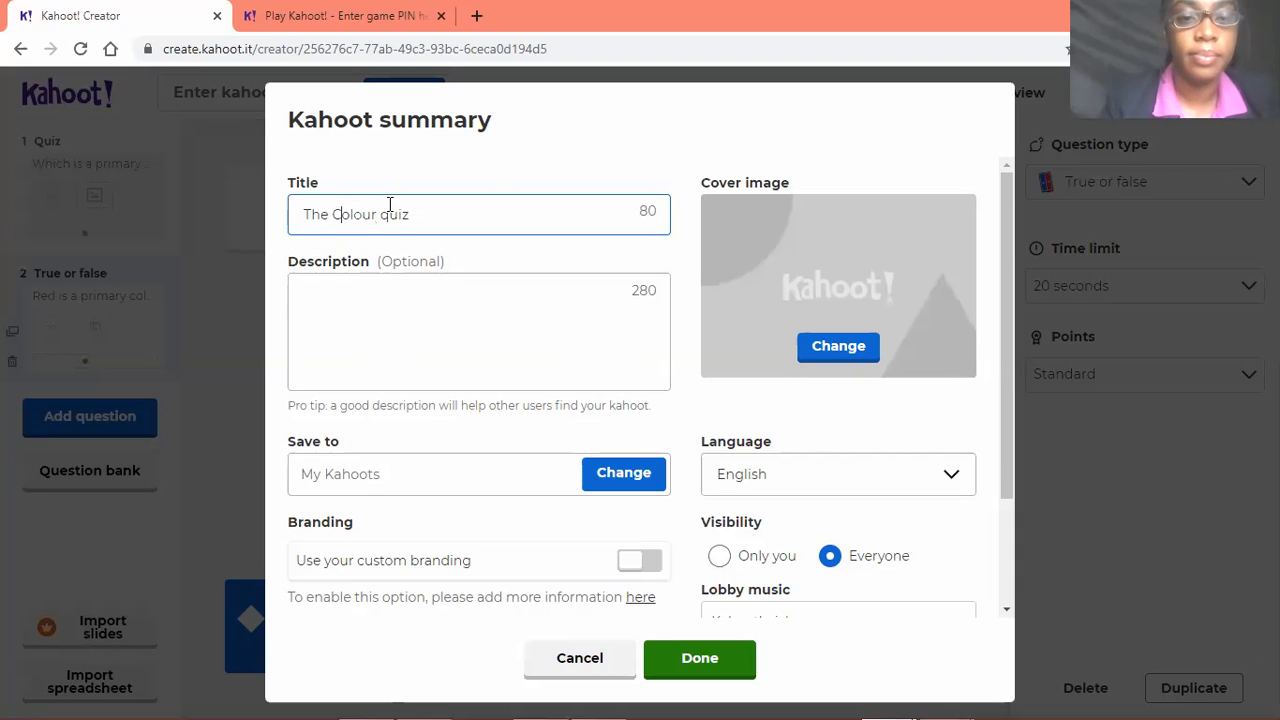
pyautogui.press('BackSpace')
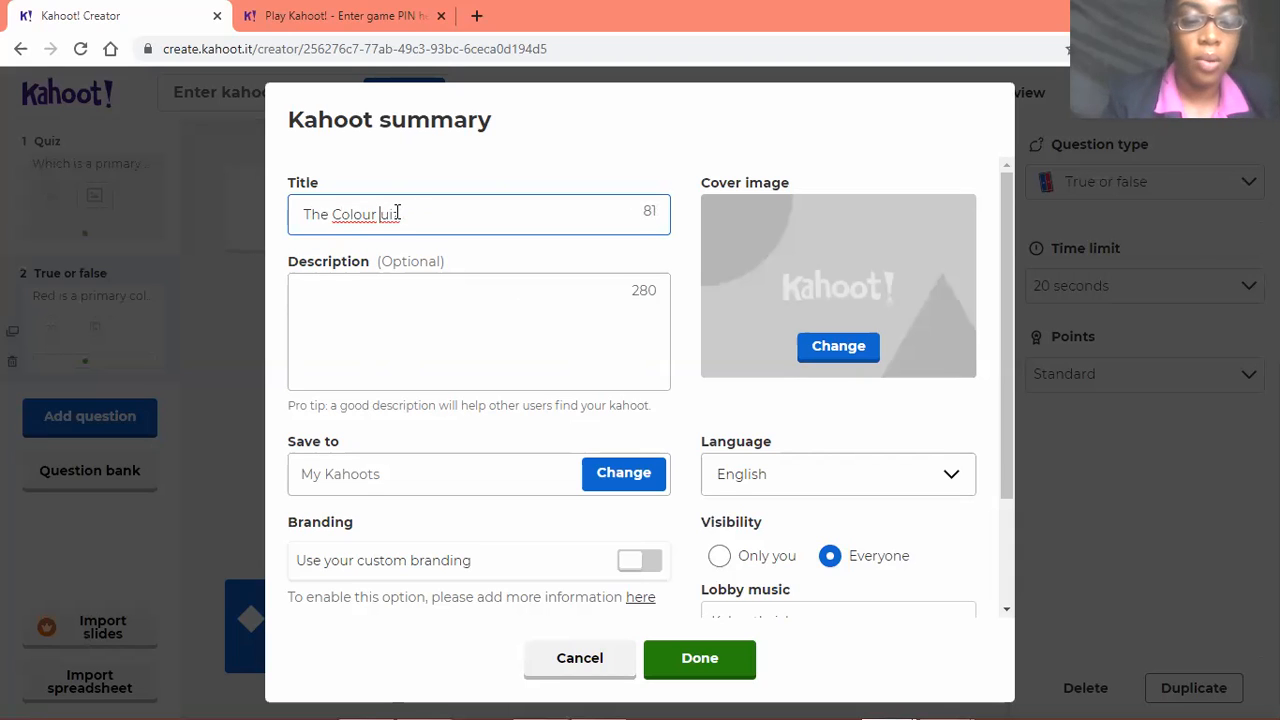
pyautogui.write('Q')
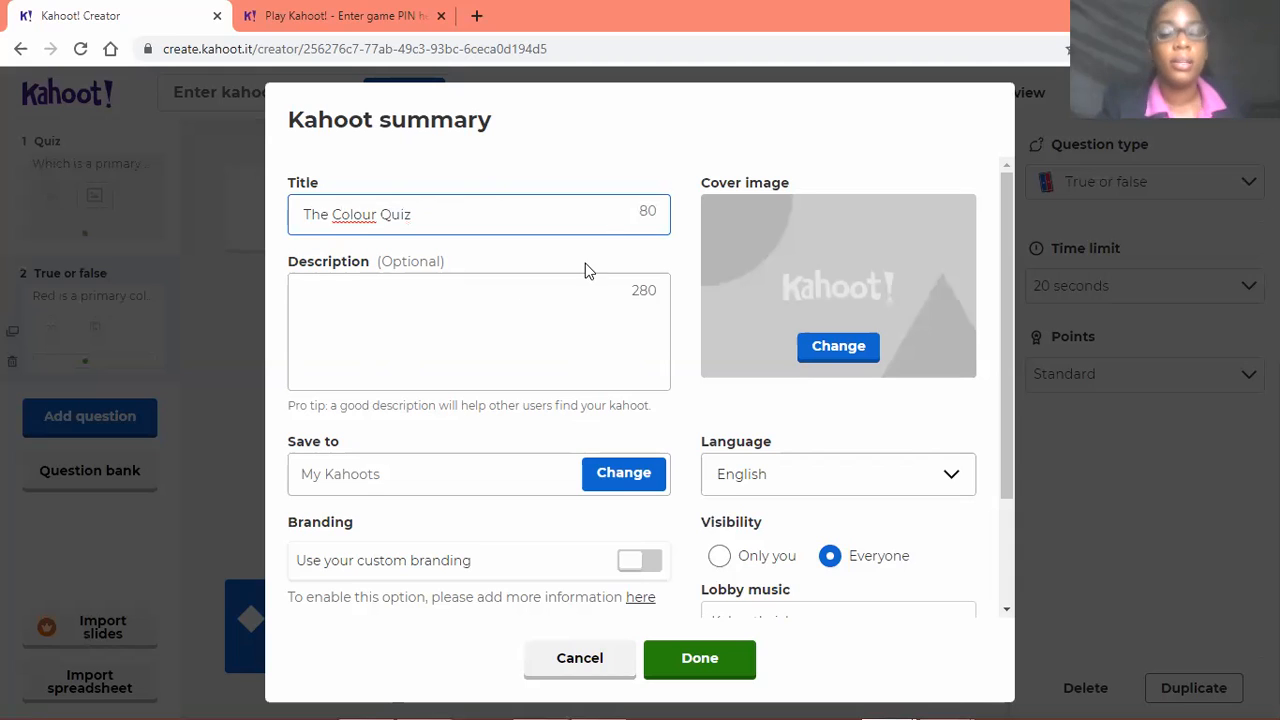
# Examine the remaining kahoot summary settings, including save location, branding, visibility, lobby video and lobby music
pyautogui.scroll(-1, 480, 366)
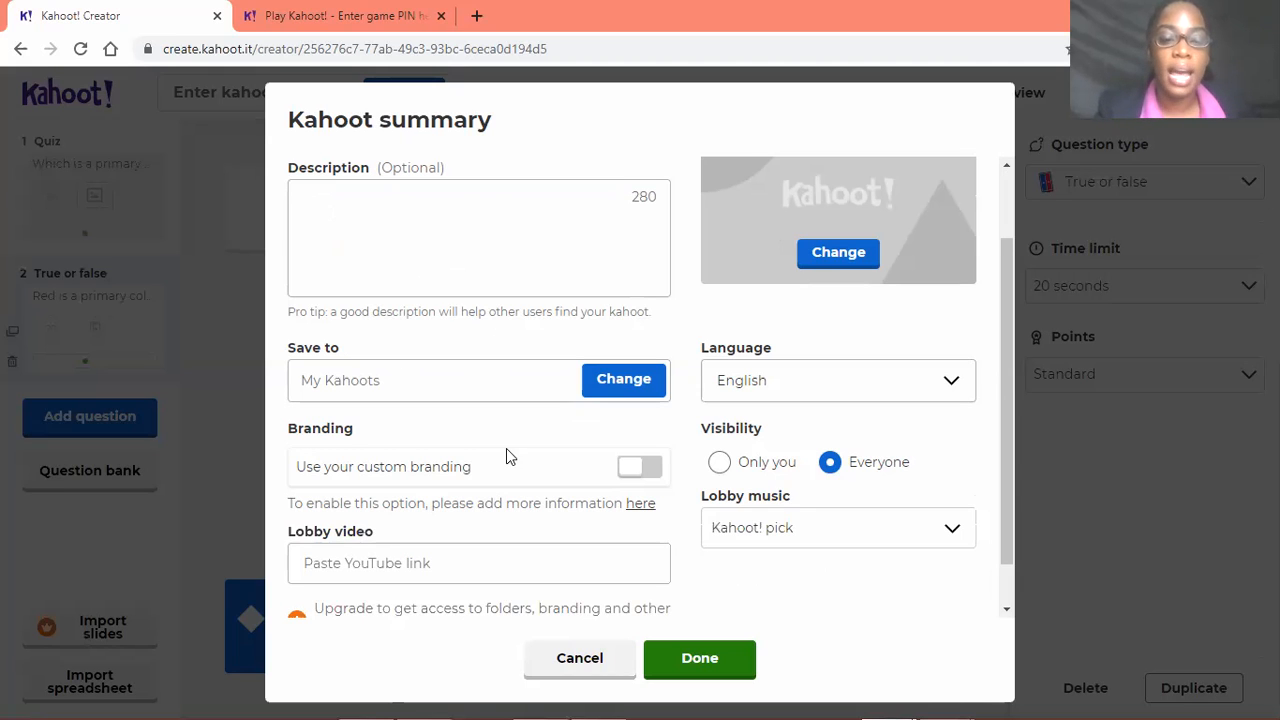
pyautogui.scroll(-1, 377, 426)
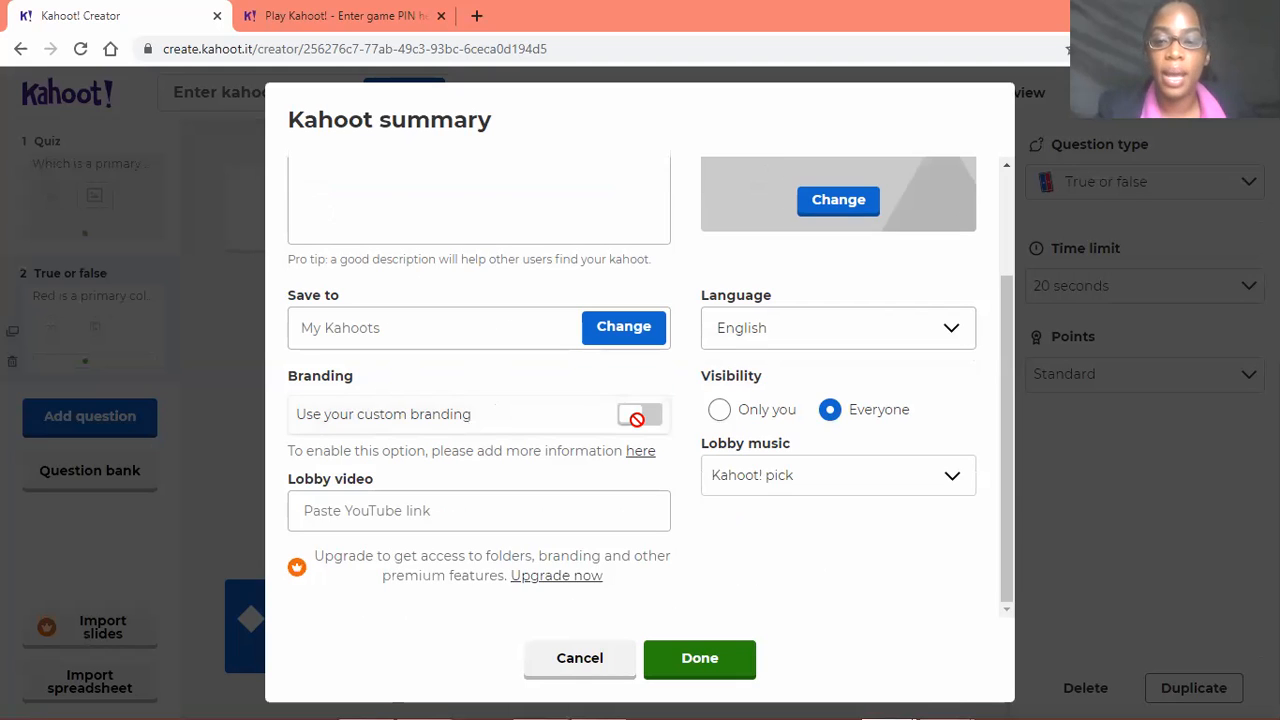
pyautogui.scroll(1, 866, 437)
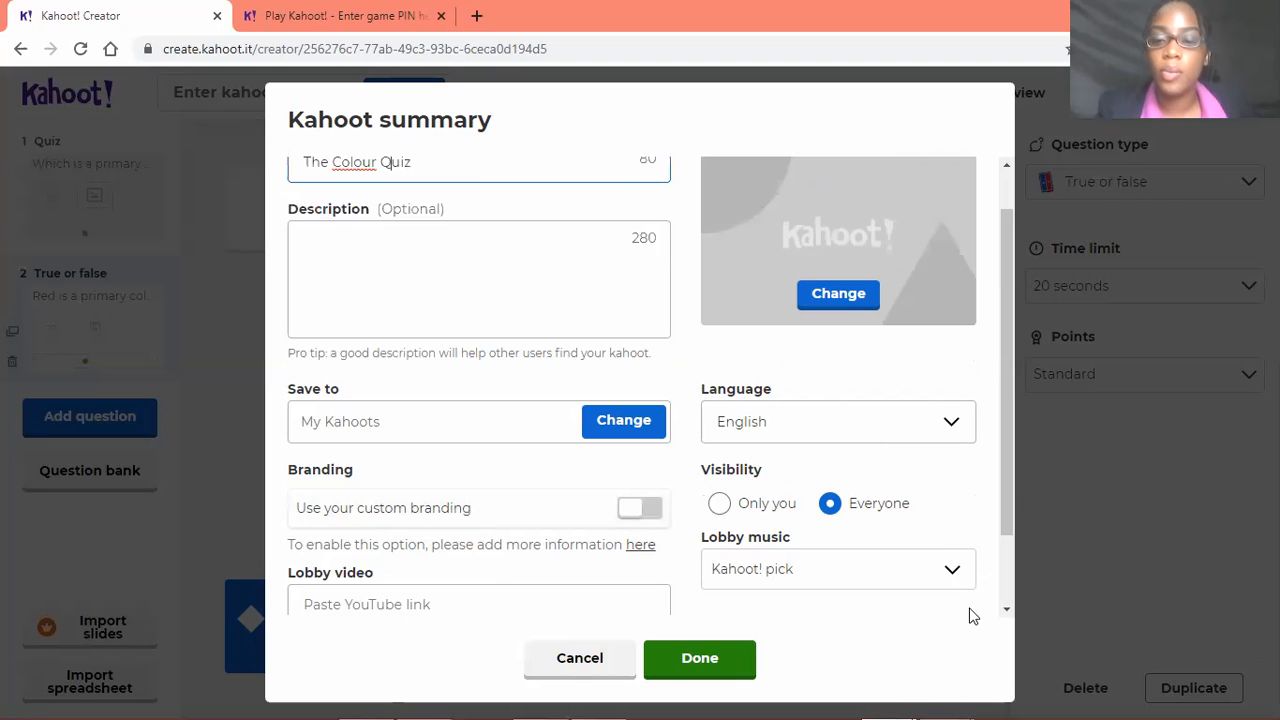
# Review the kahoot summary's remaining settings and cover image area, and confirm the summary for The Colour Quiz
pyautogui.scroll(-1, 797, 500)
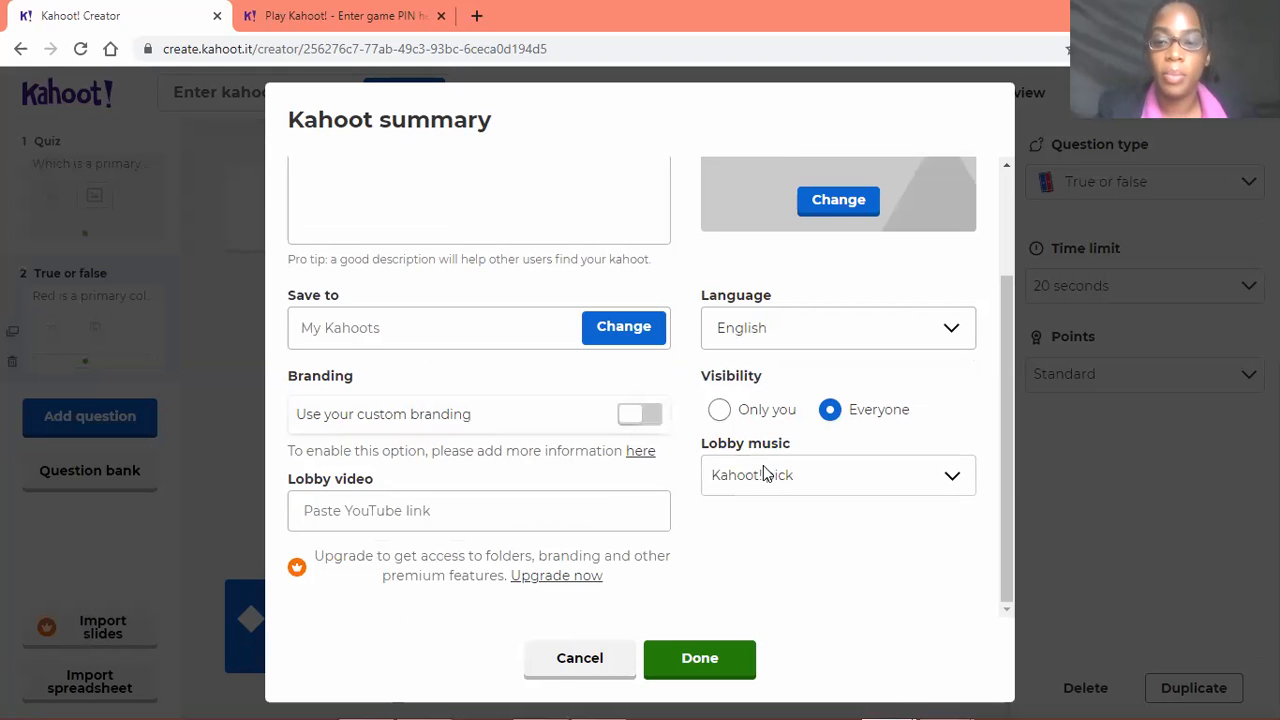
pyautogui.scroll(2, 763, 443)
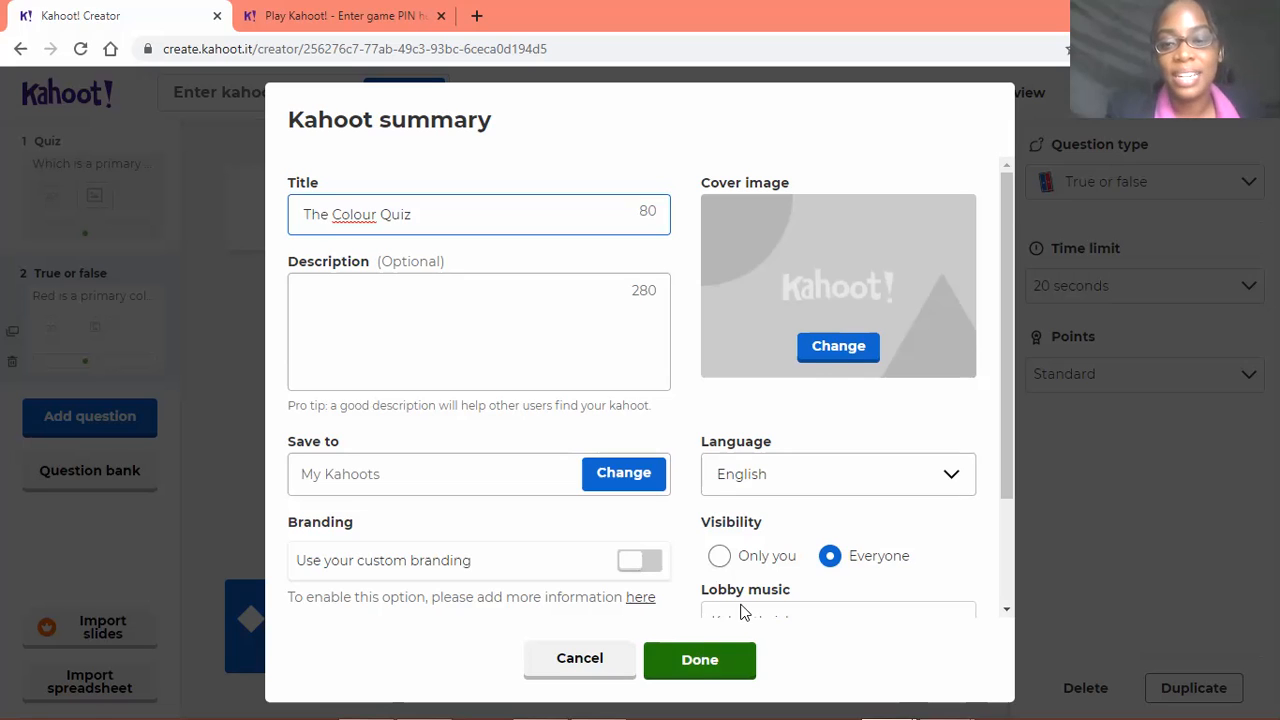
pyautogui.click(829, 355)
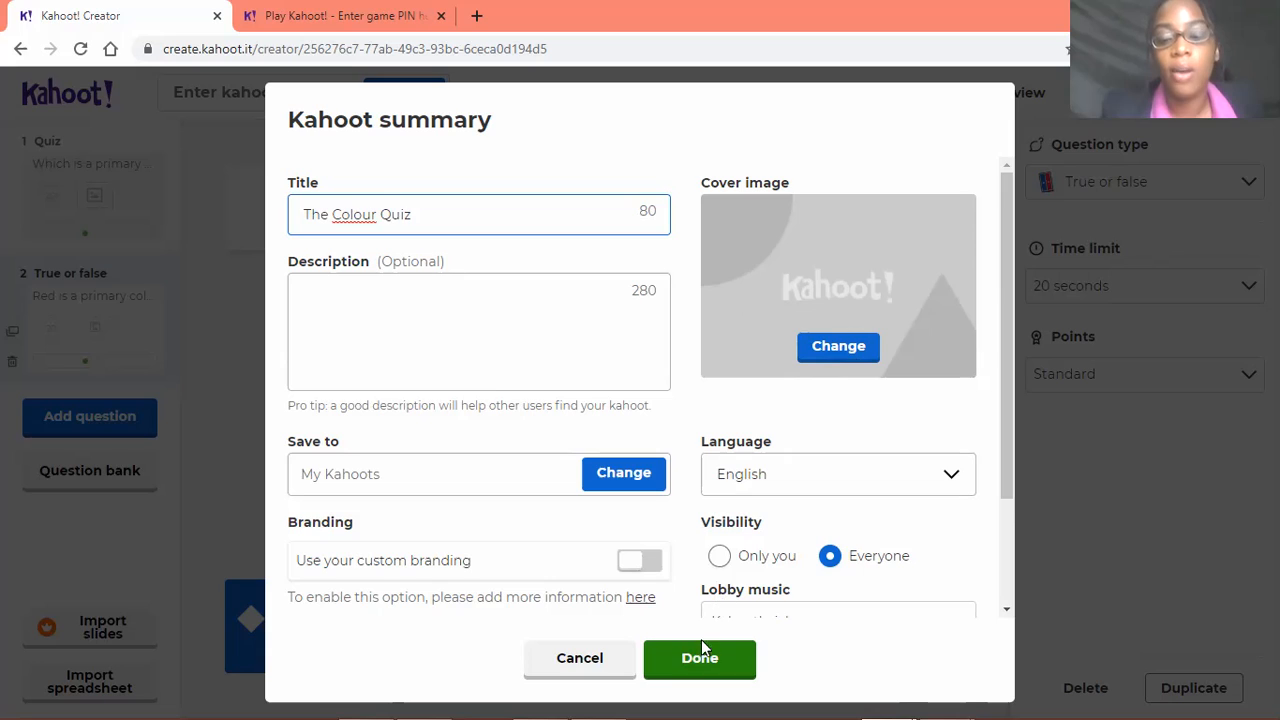
pyautogui.click(714, 664)
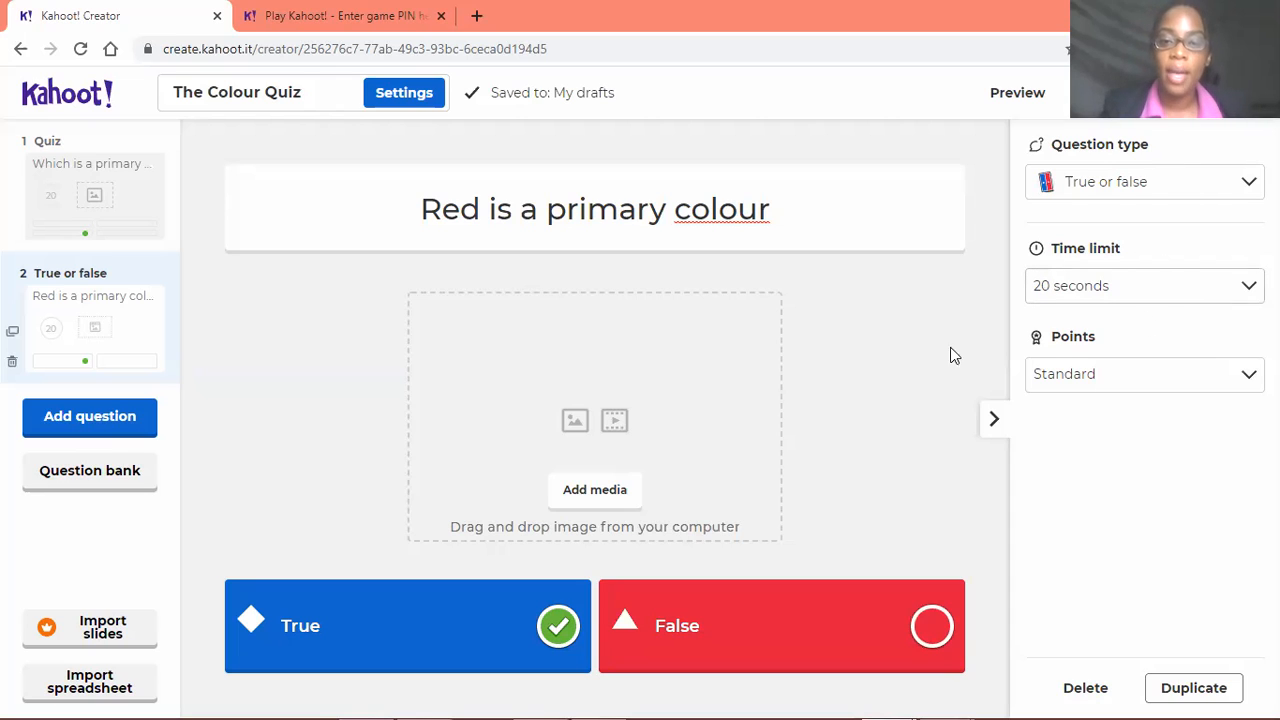
# Set the True or false question's time limit to 5 seconds and check its points options, keeping Standard
pyautogui.click(1245, 292)
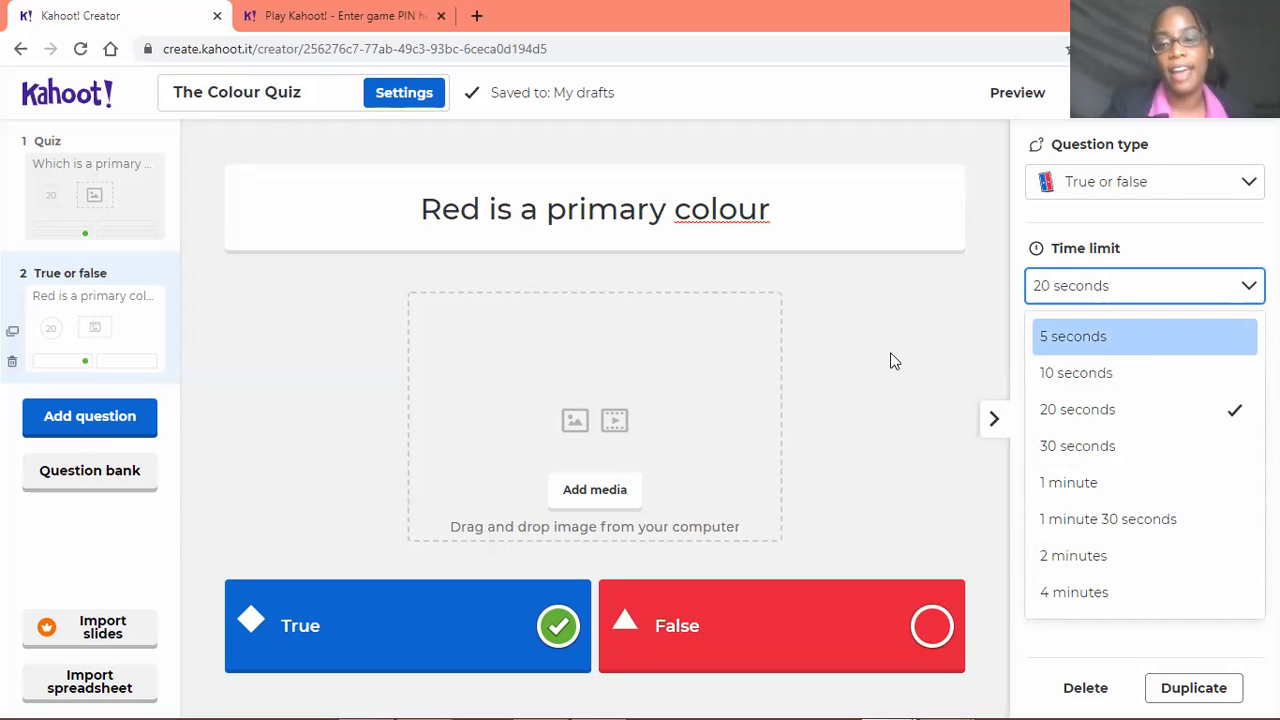
pyautogui.click(1100, 337)
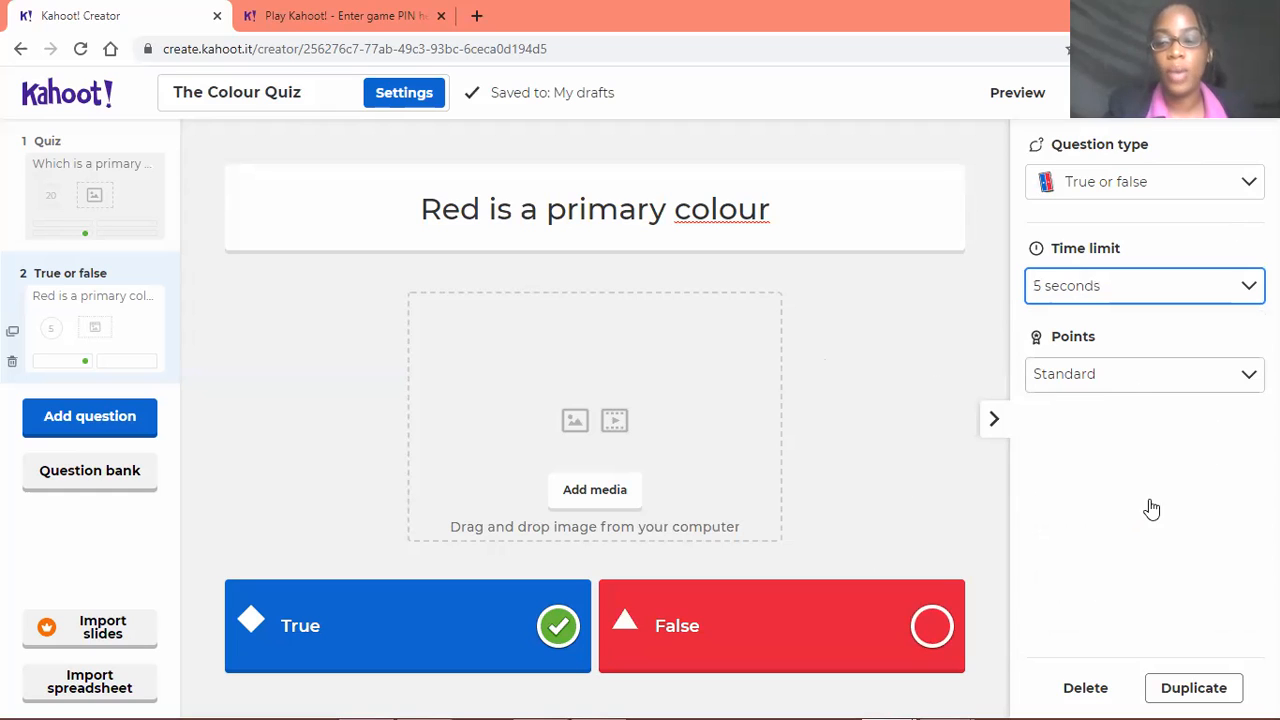
pyautogui.click(1150, 375)
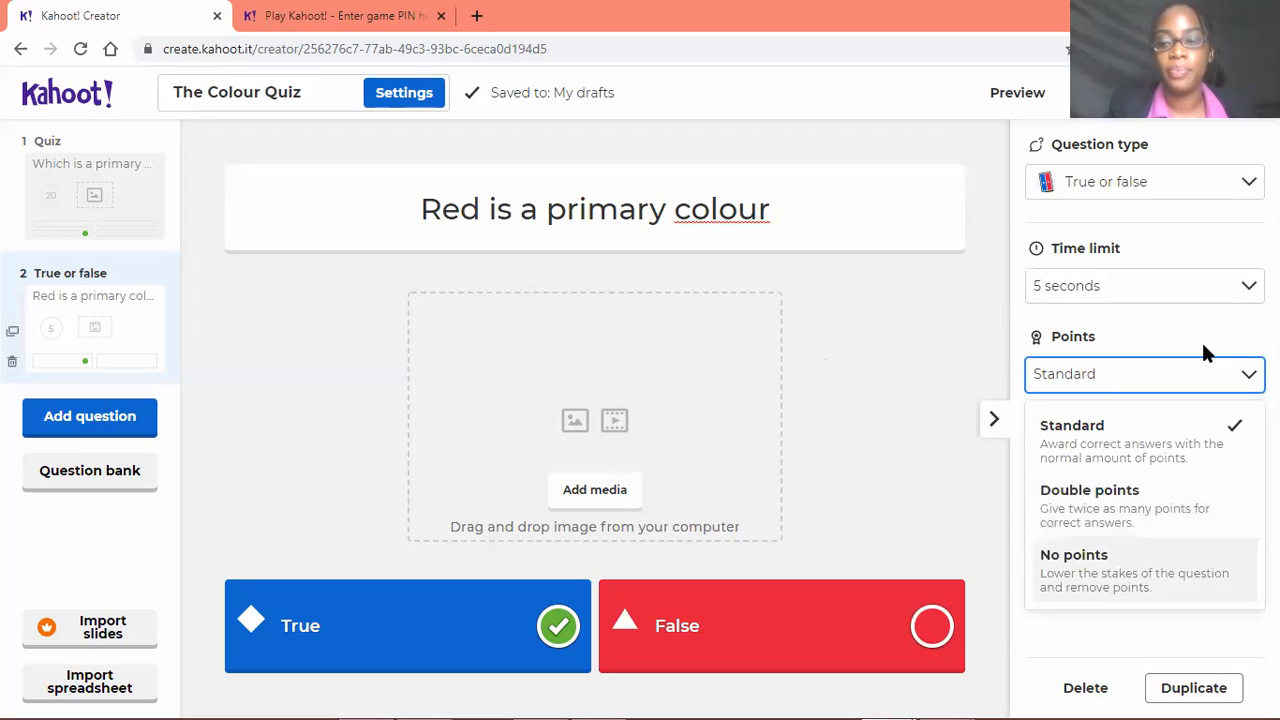
pyautogui.click(1212, 375)
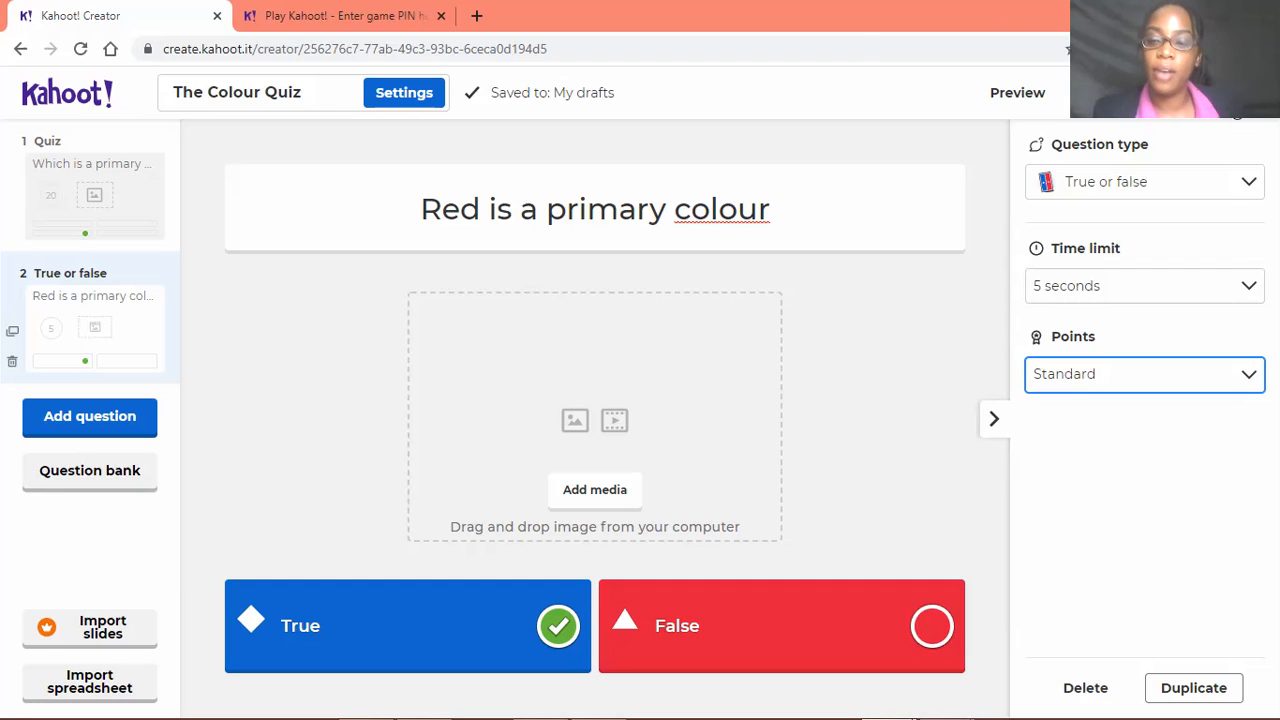
pyautogui.click(462, 352)
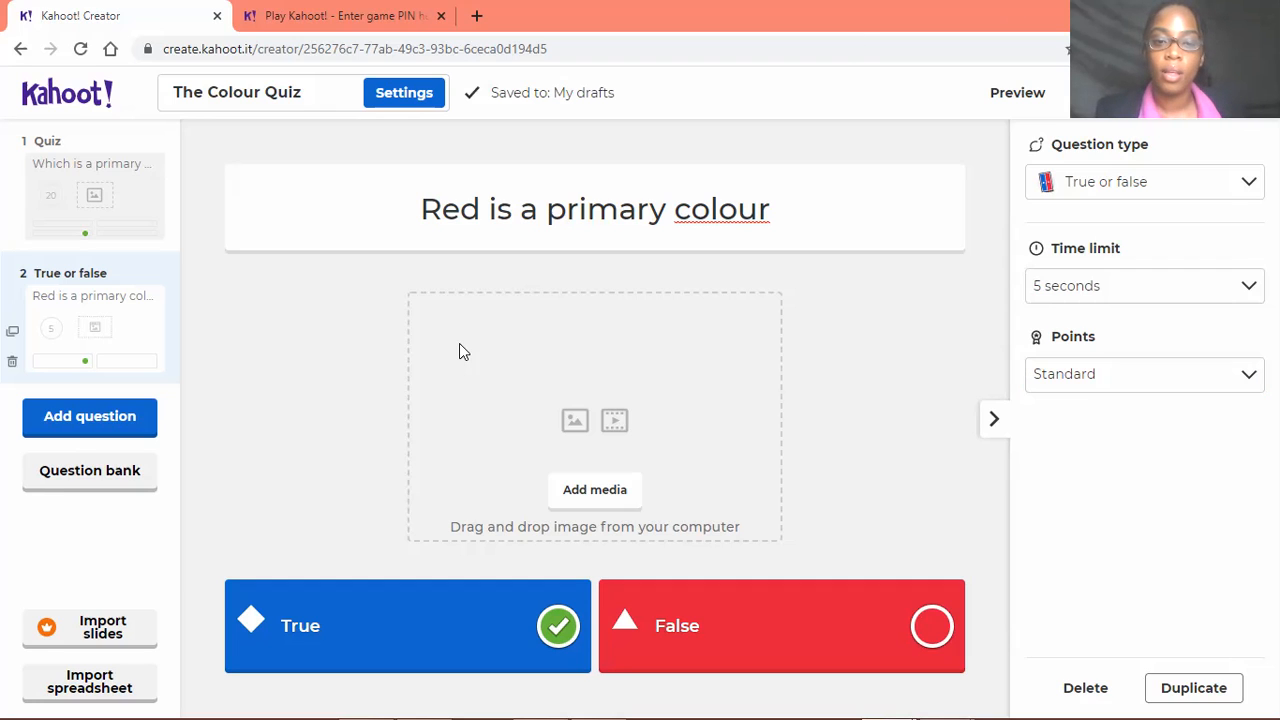
# Save the finished kahoot and open it in test mode
pyautogui.click(1228, 97)
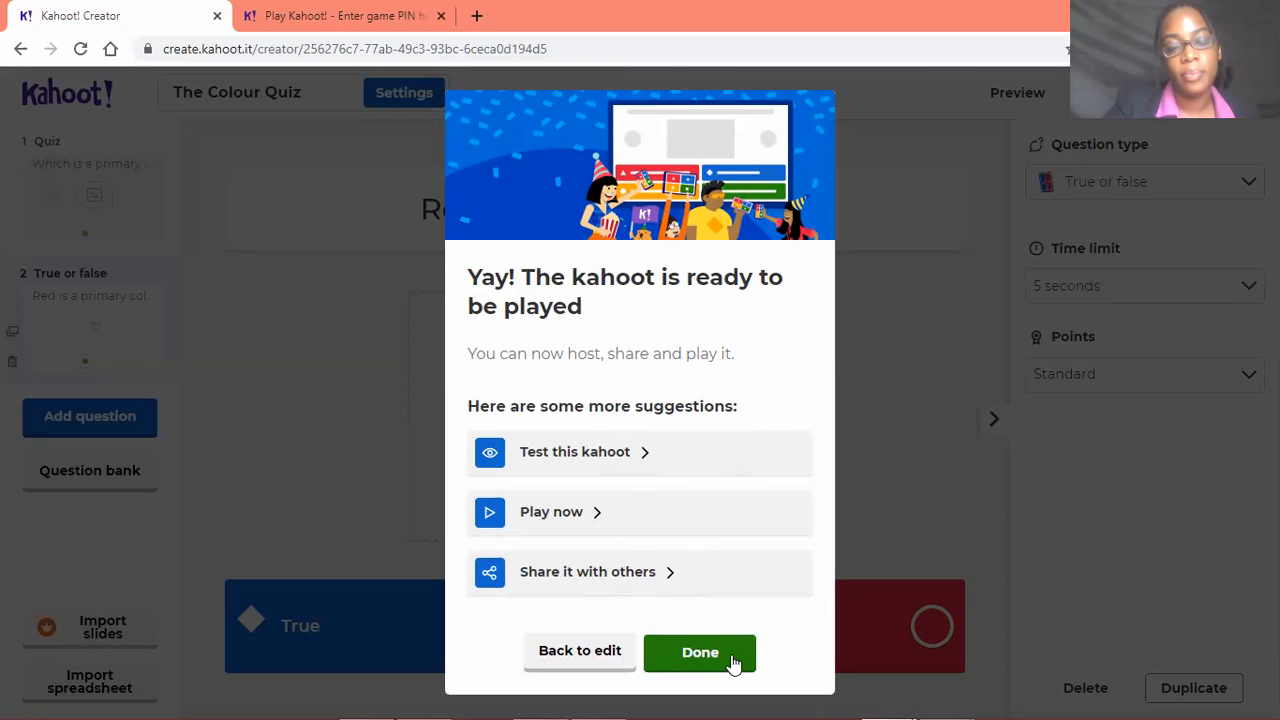
pyautogui.click(645, 458)
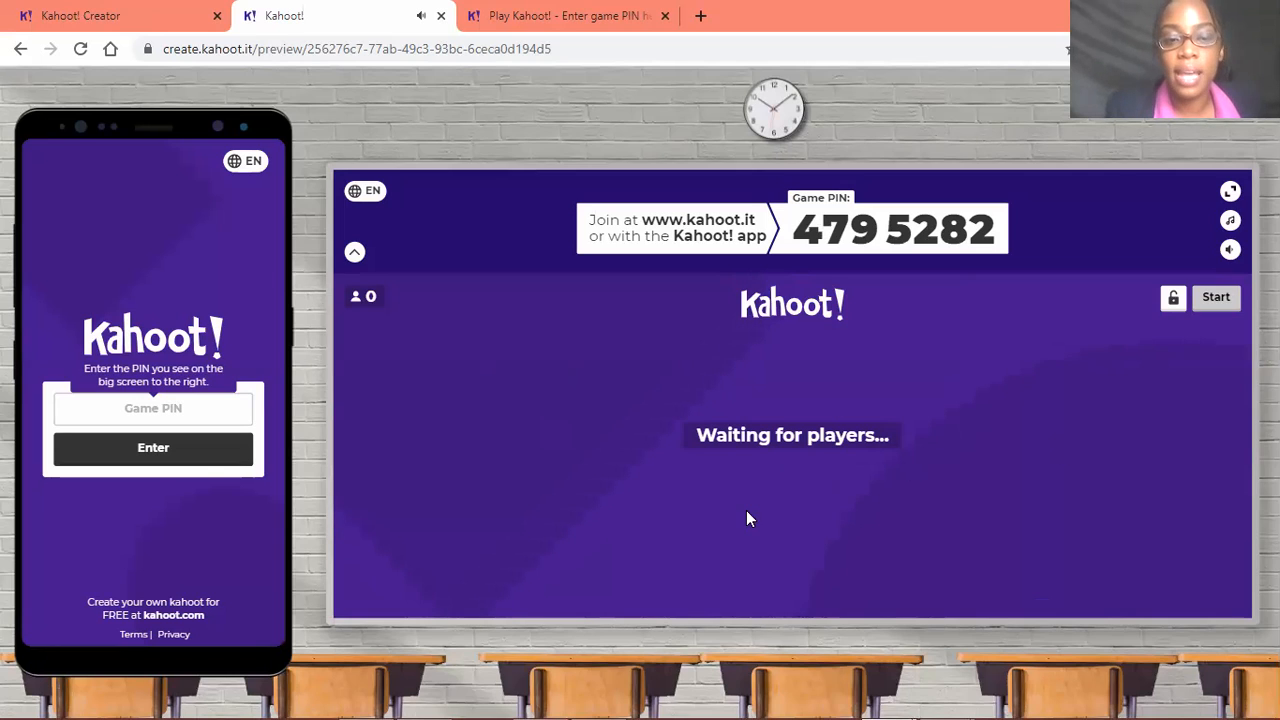
# Enter the displayed game PIN on the simulated player phone and submit it
pyautogui.click(153, 410)
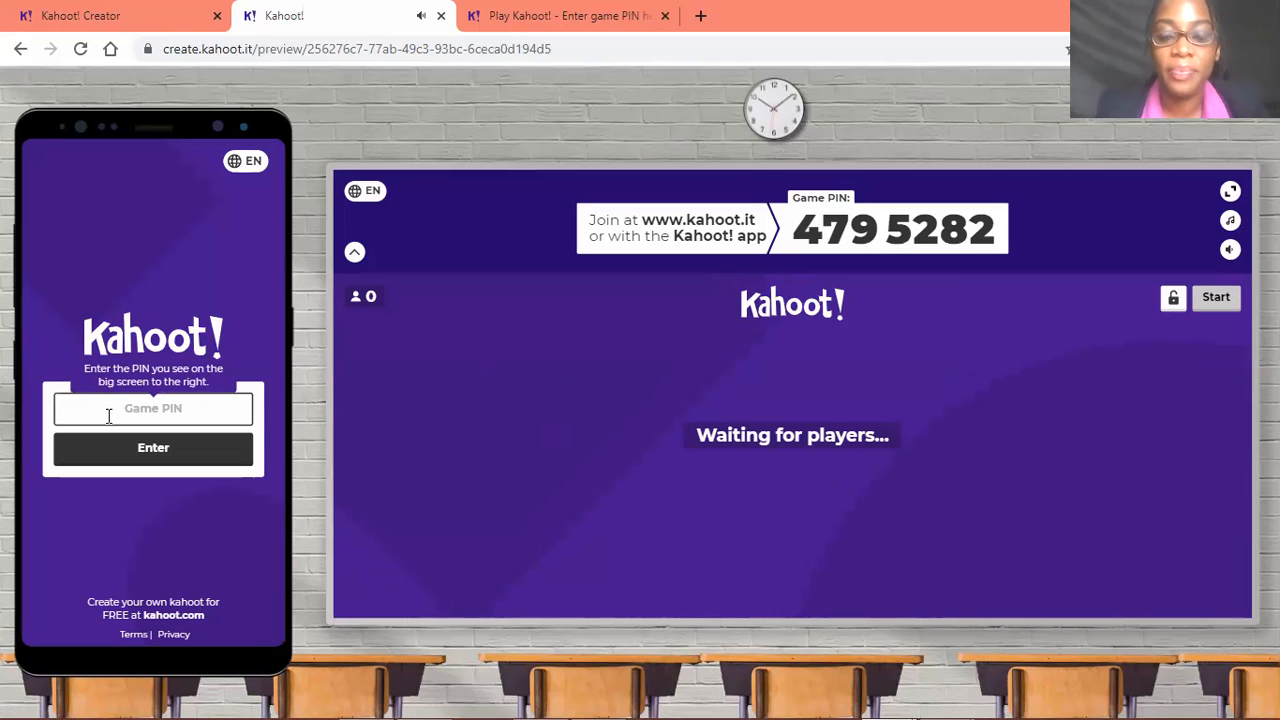
pyautogui.write('47')
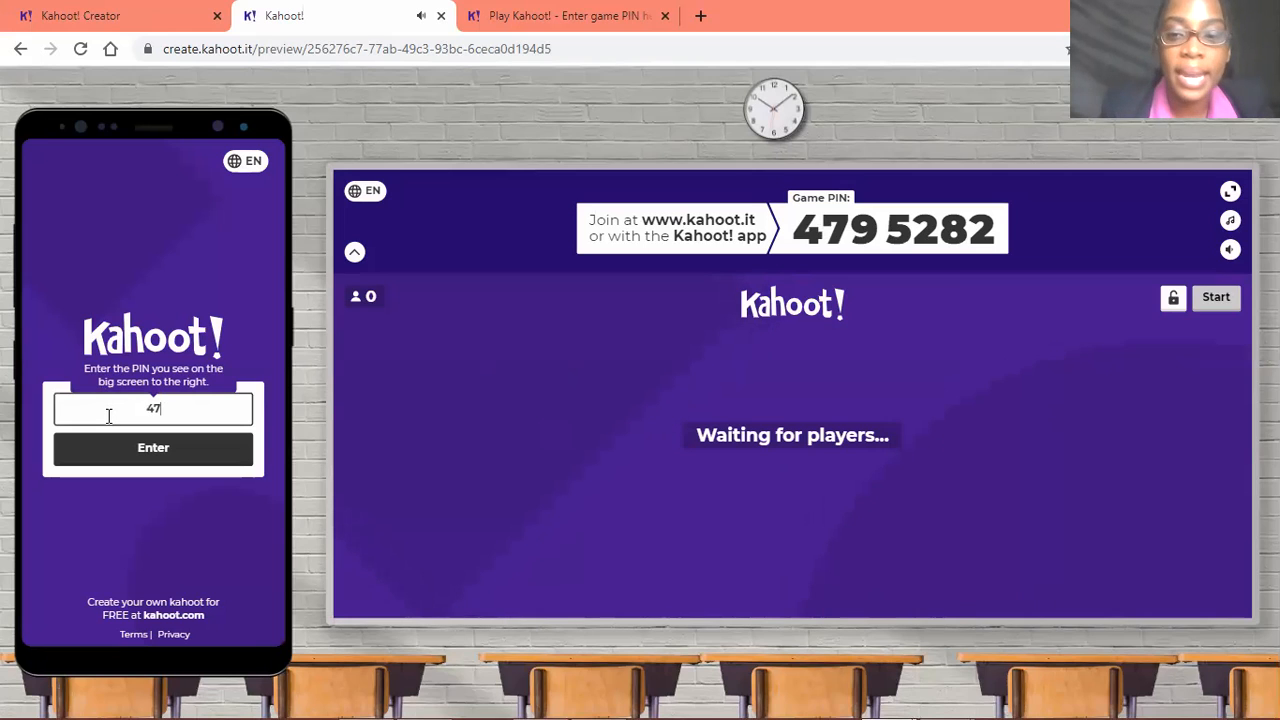
pyautogui.write('95282')
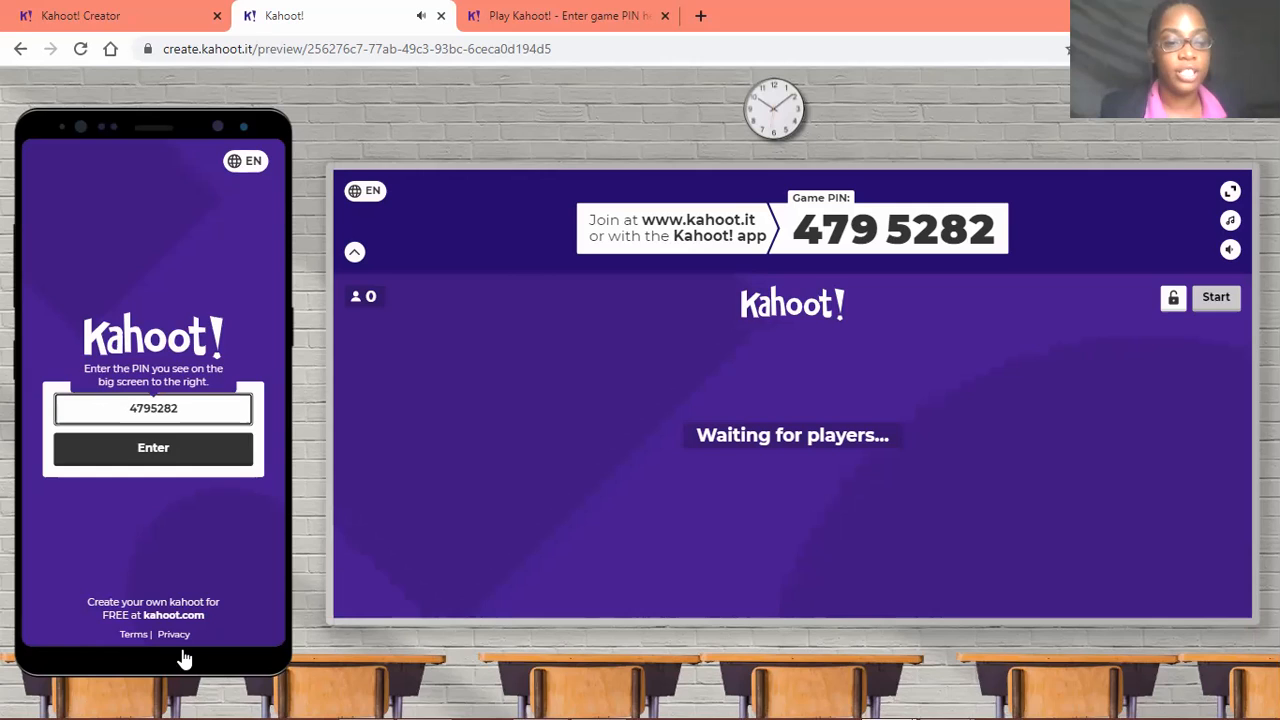
pyautogui.press('Return')
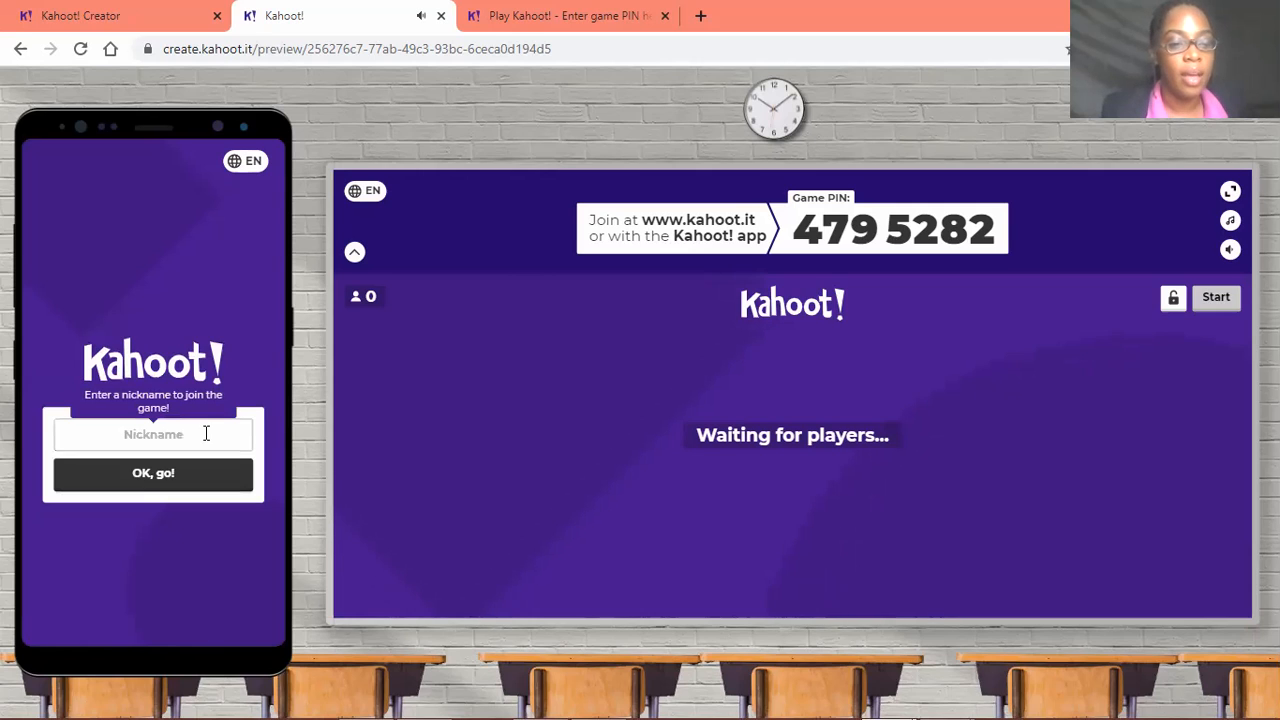
# Enter the player's full name as the nickname and join the test game
pyautogui.click(163, 441)
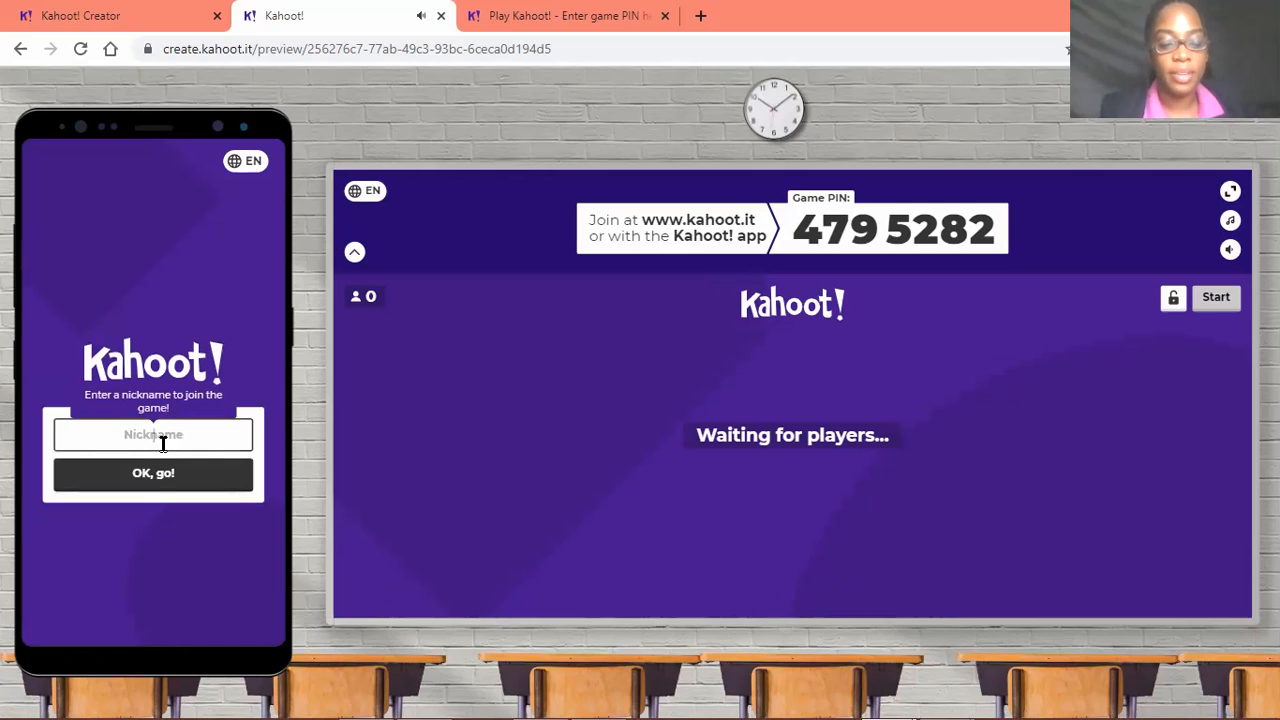
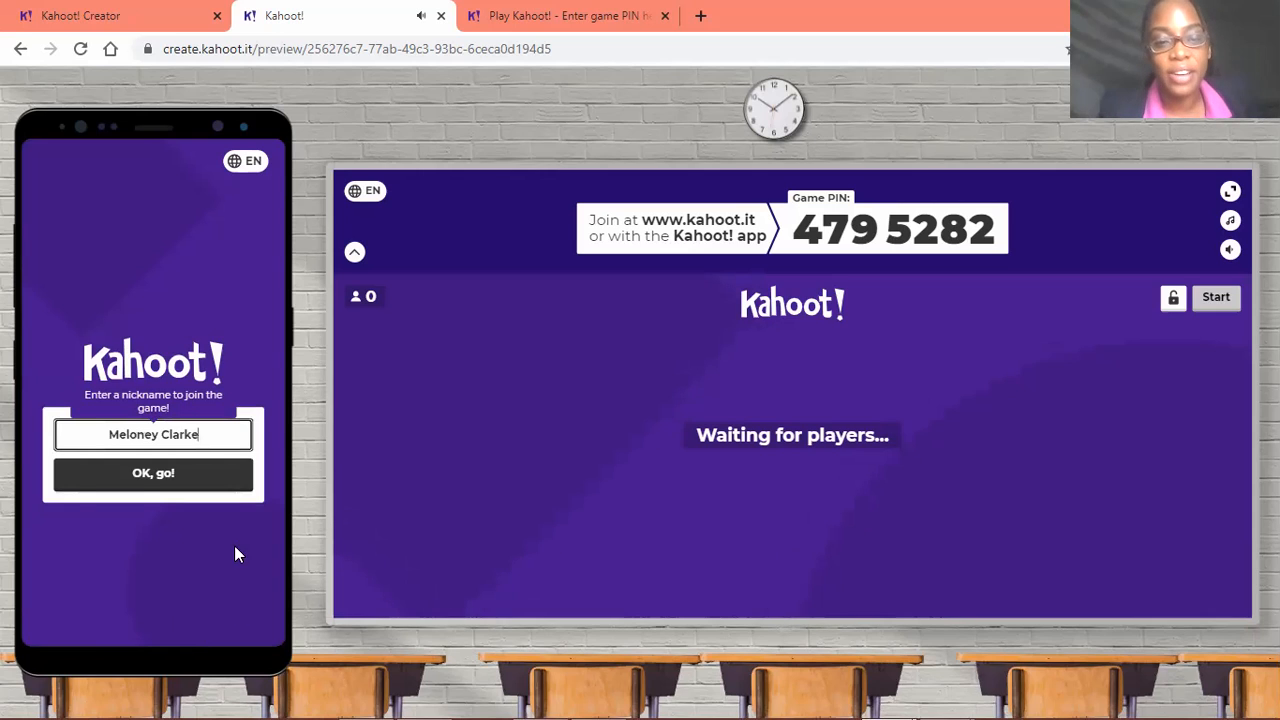
pyautogui.click(145, 484)
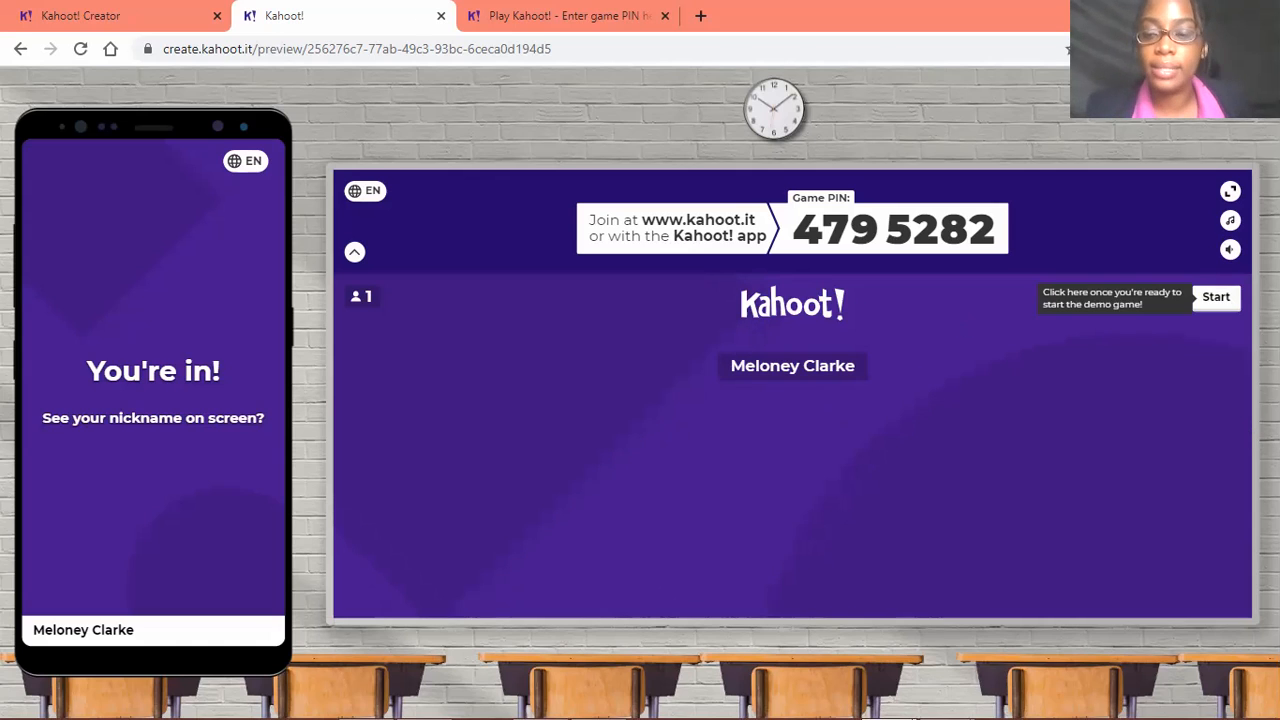
# Start the demo game and play through both questions, answering Yellow and True, and continue past the final question
pyautogui.click(1222, 300)
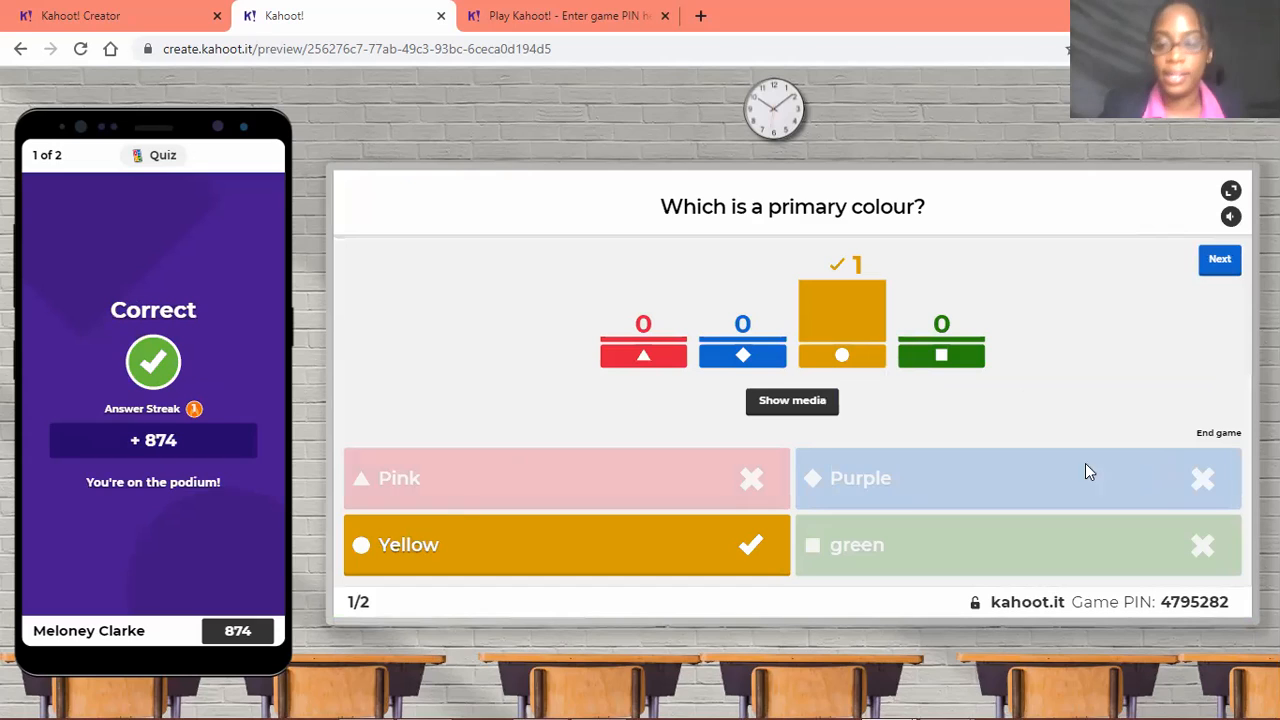
pyautogui.click(1219, 261)
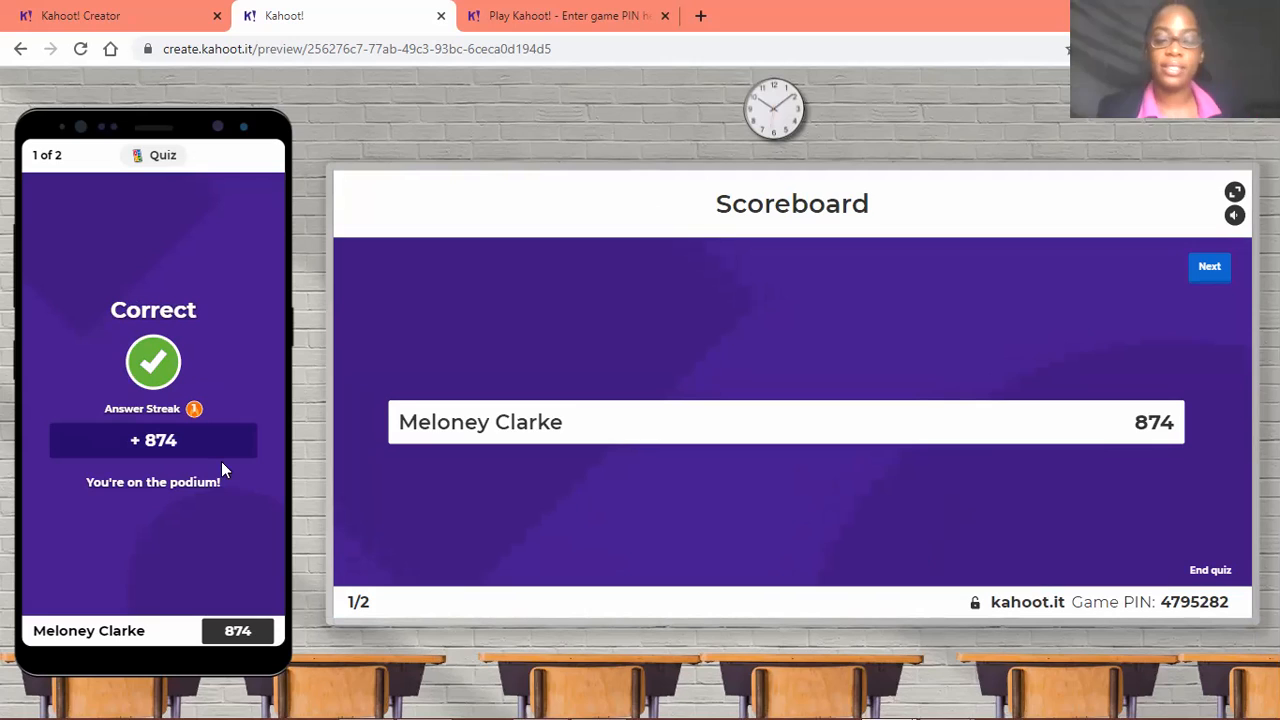
pyautogui.click(1210, 268)
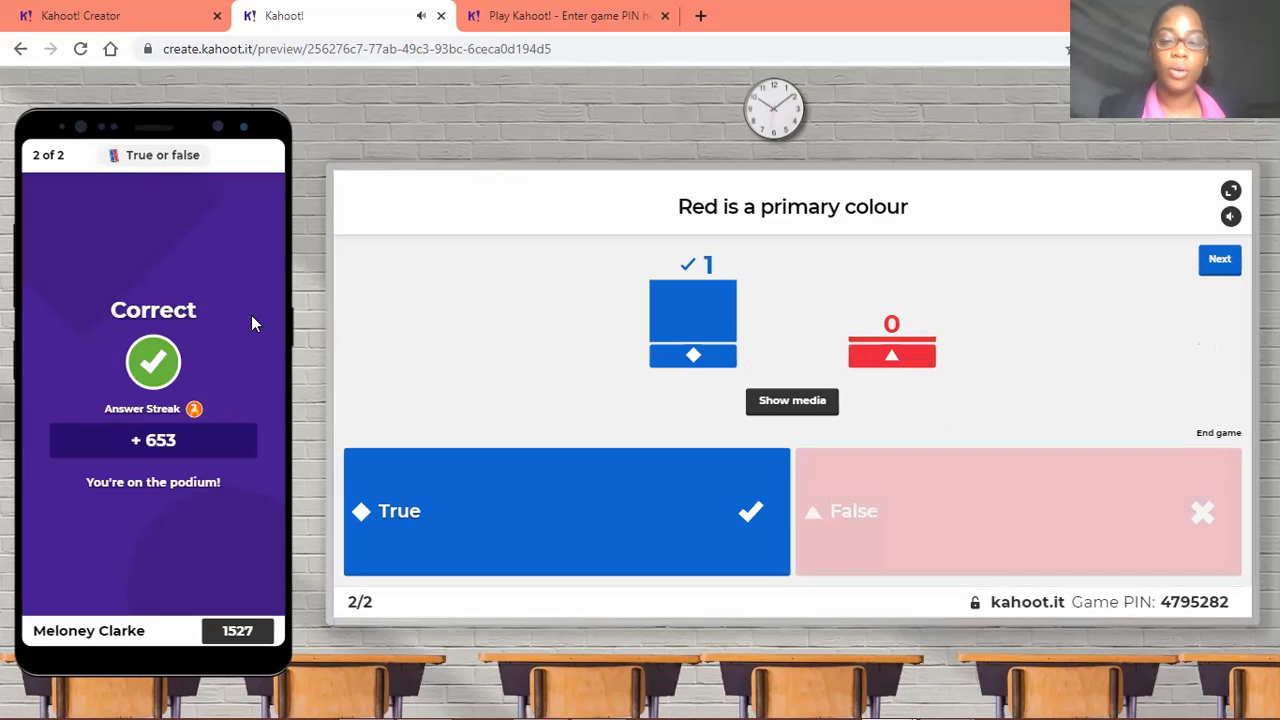
pyautogui.click(1220, 262)
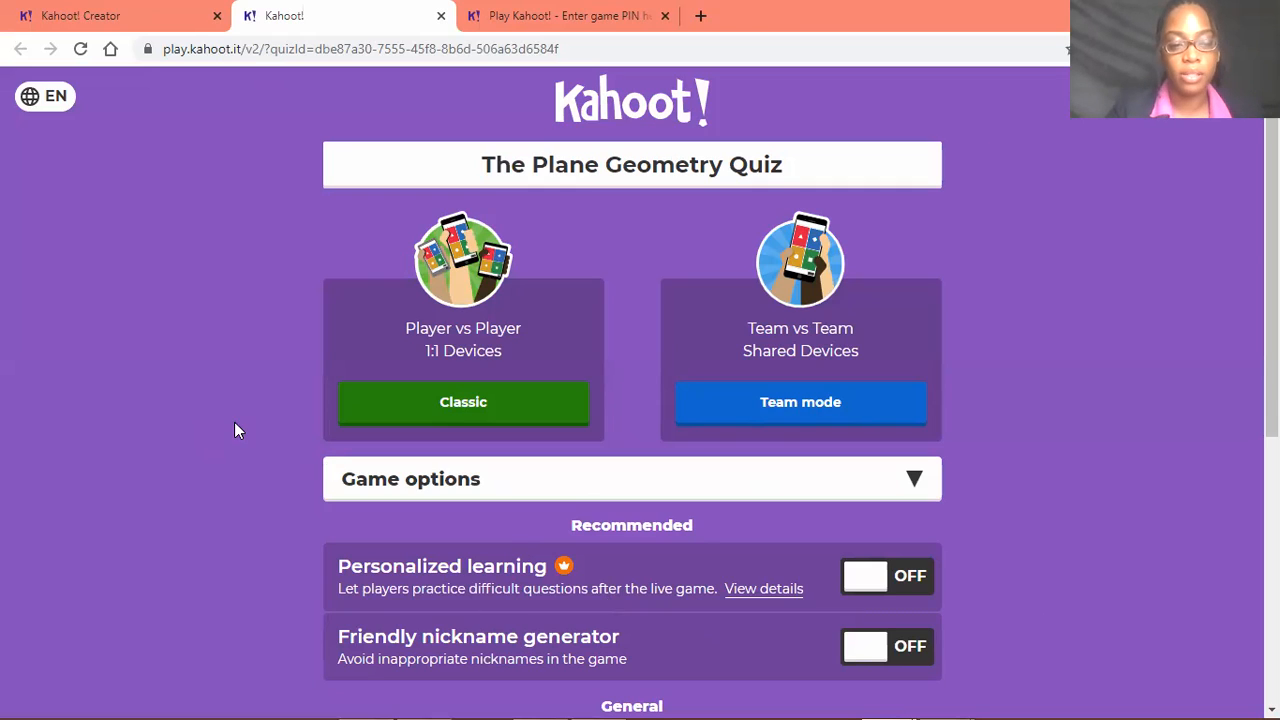
# View the kahoots in the library and the Classic and Team mode choices for The Plane Geometry Quiz
pyautogui.click(131, 12)
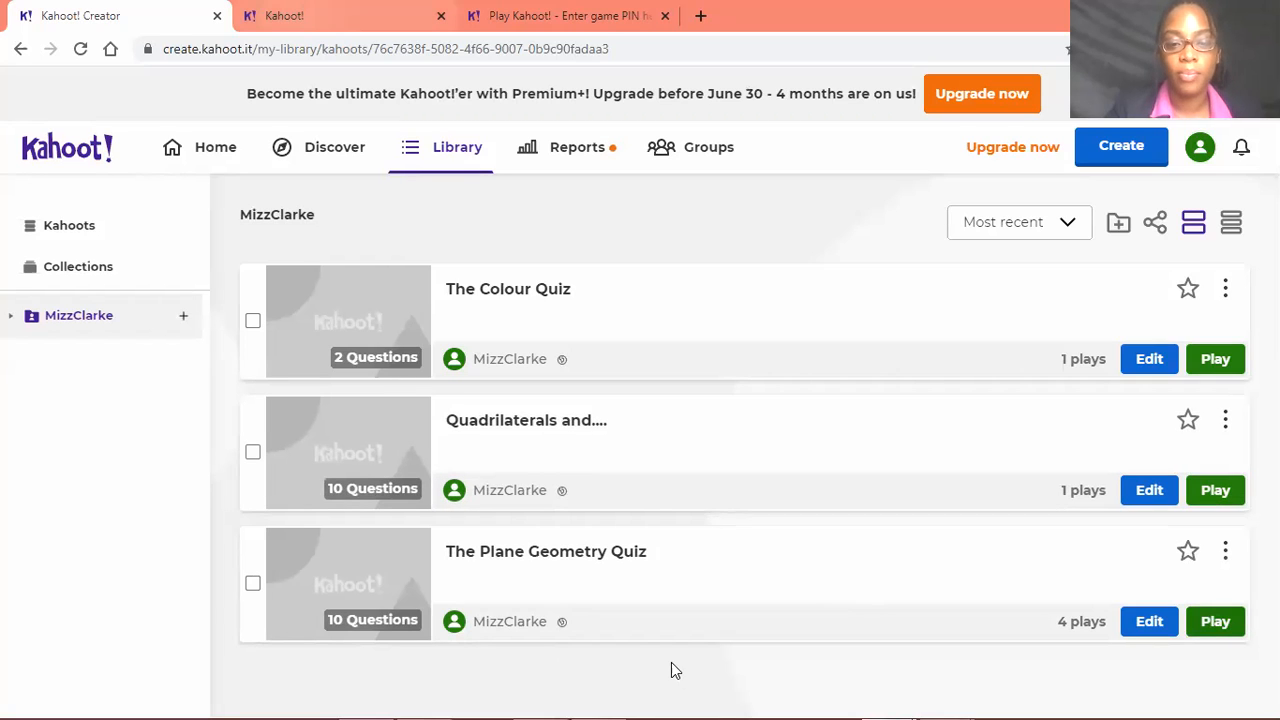
pyautogui.hotkey('ctrl', 'Tab')
pyautogui.scroll(-2, 557, 370)
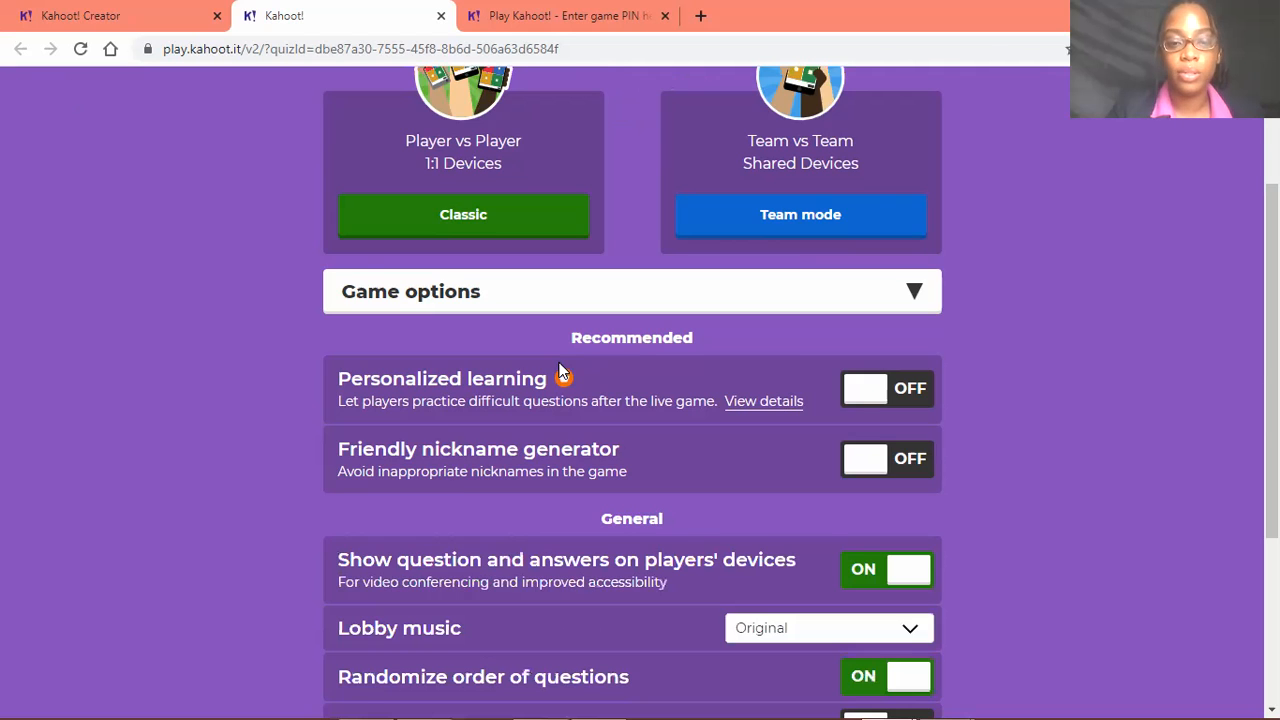
pyautogui.scroll(2, 450, 408)
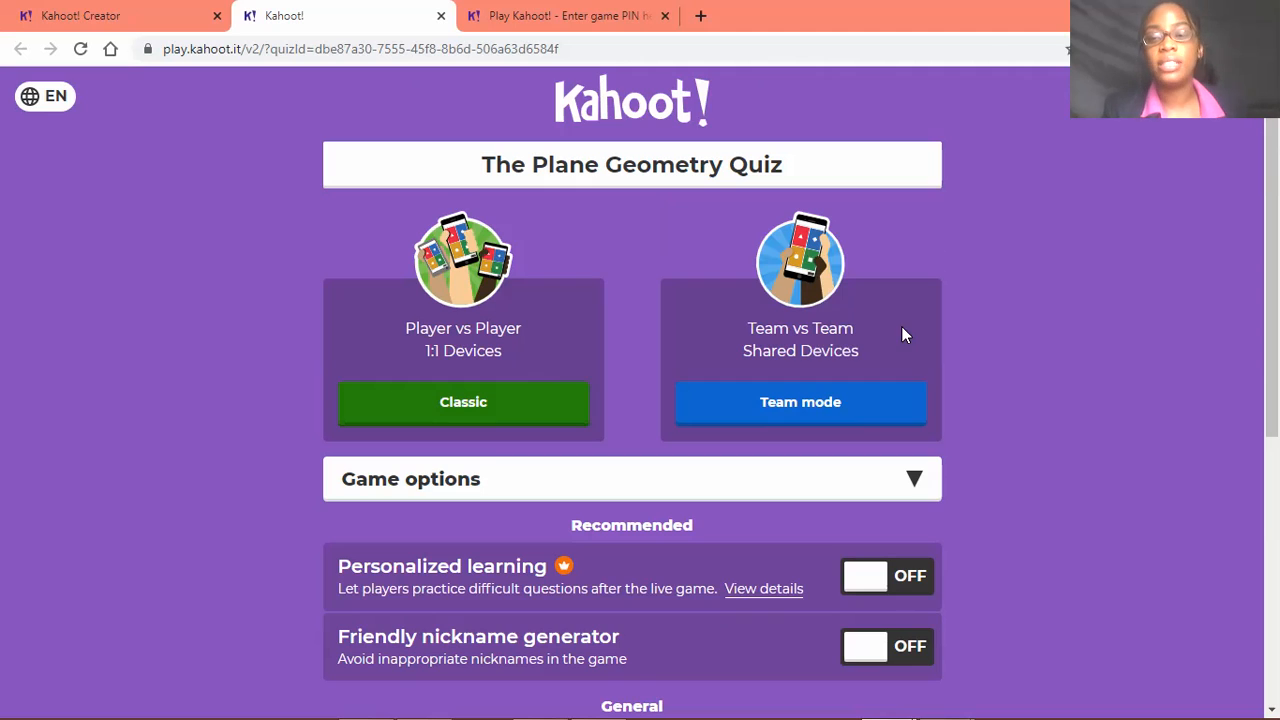
pyautogui.click(903, 408)
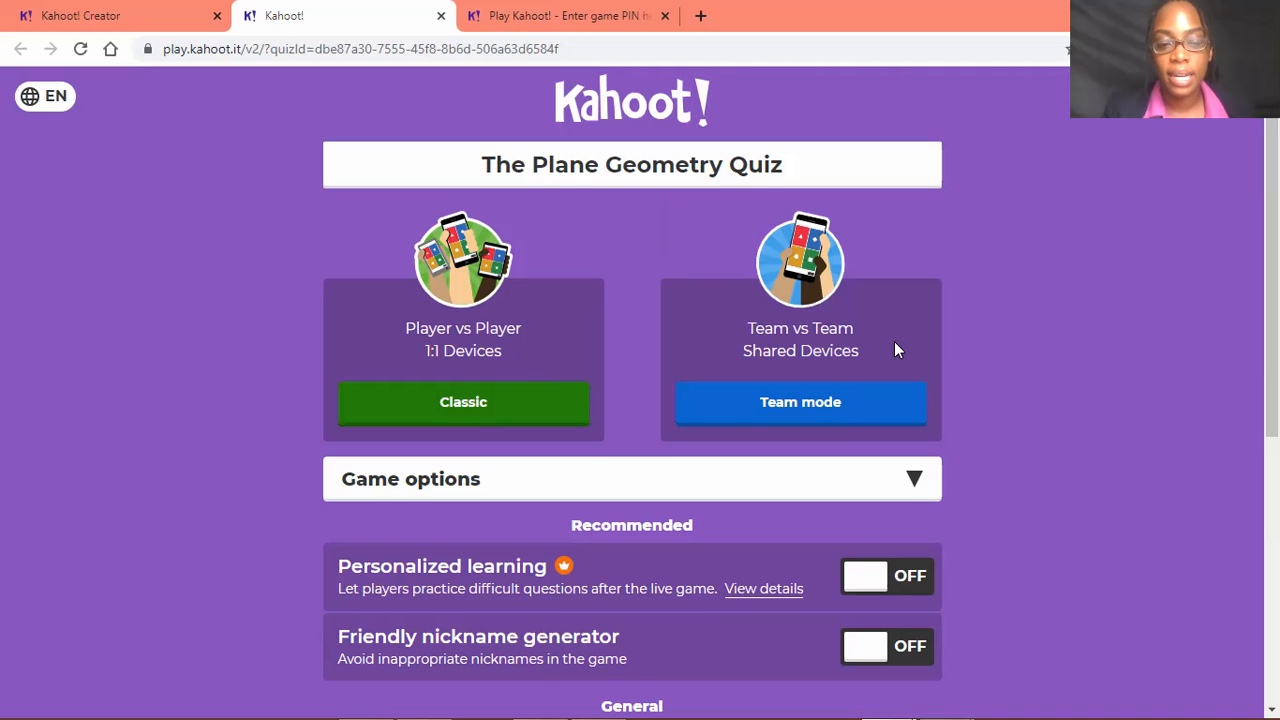
# Collapse and reopen The Plane Geometry Quiz's game options, and examine the recommended, general and advanced settings
pyautogui.scroll(-1, 894, 350)
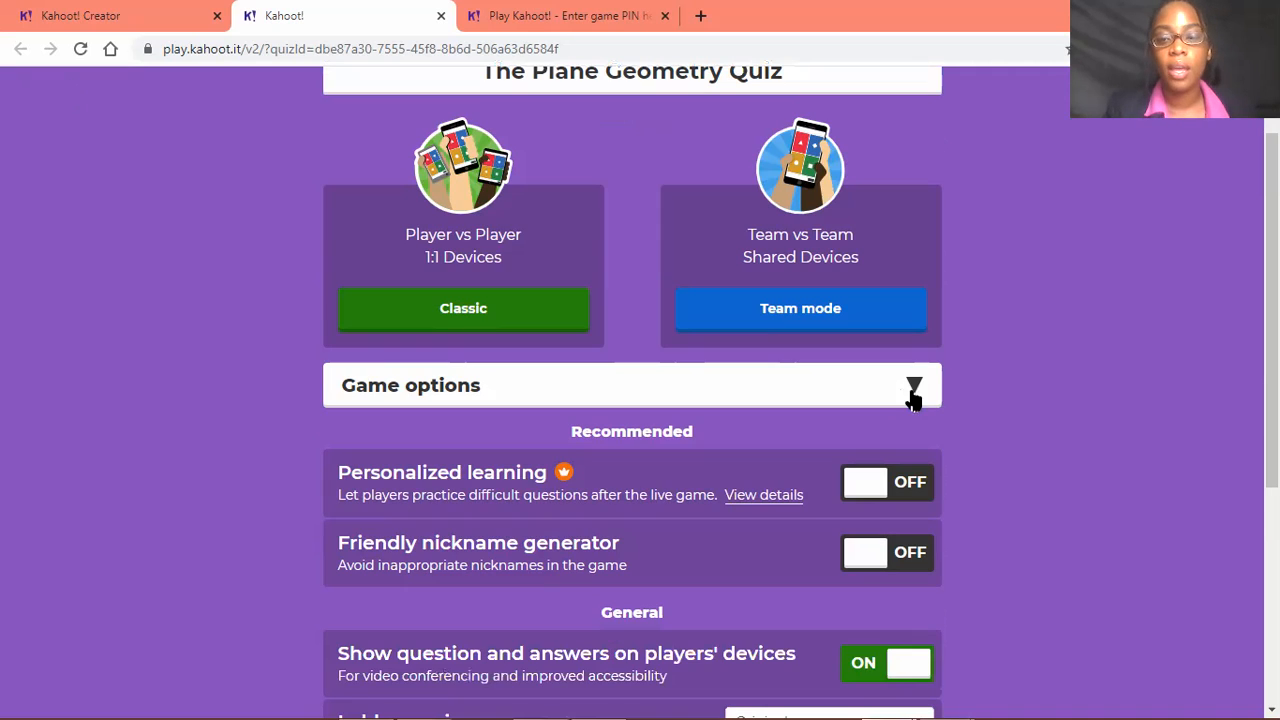
pyautogui.click(914, 385)
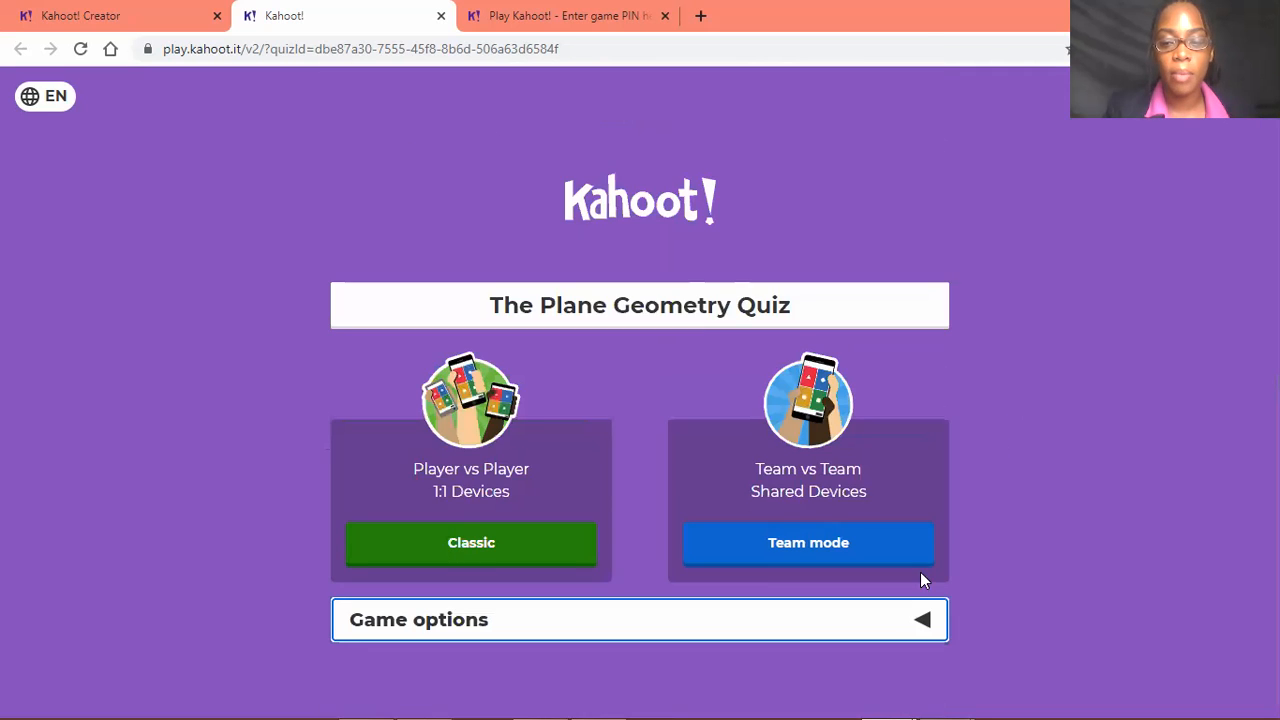
pyautogui.press('Return')
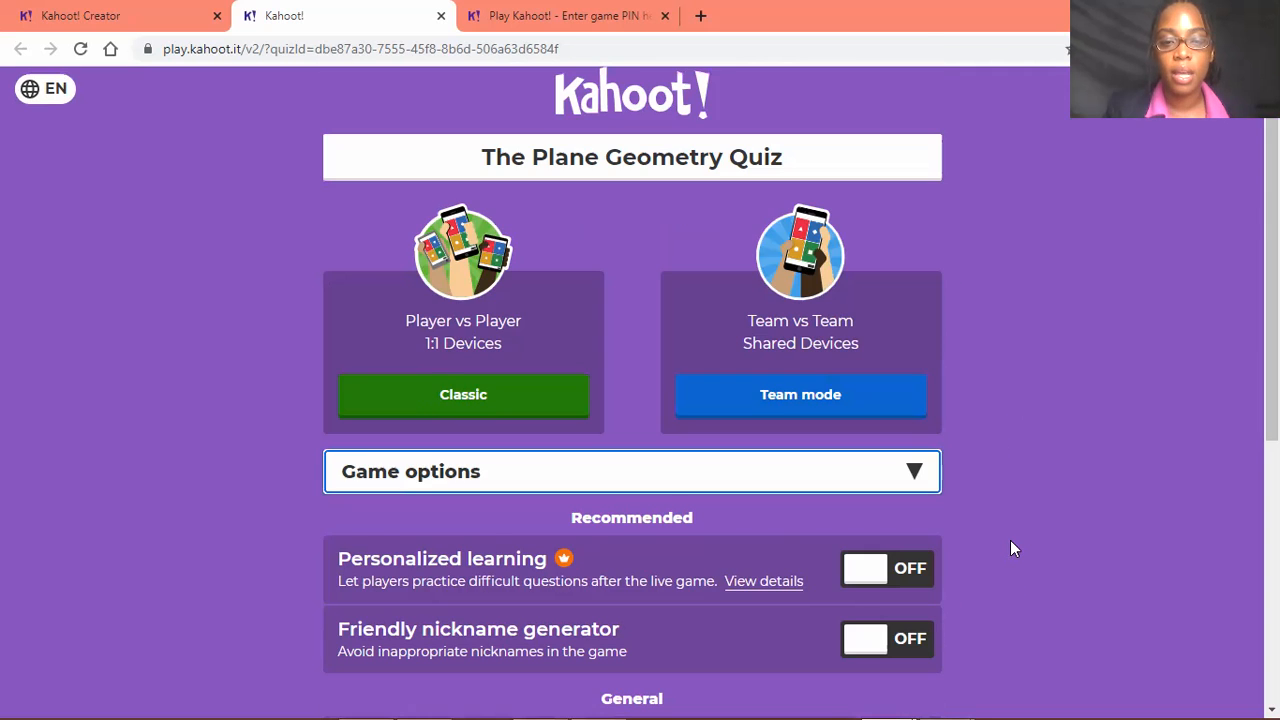
pyautogui.scroll(-3, 686, 375)
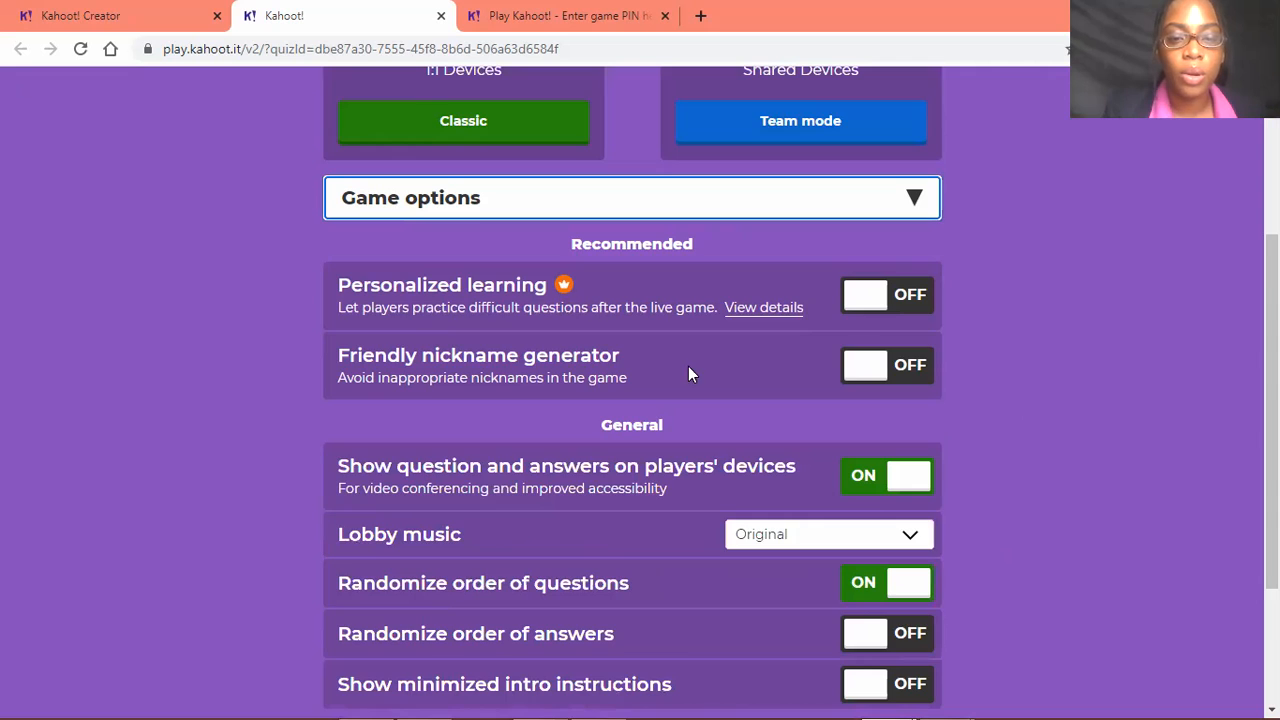
pyautogui.scroll(-1, 610, 270)
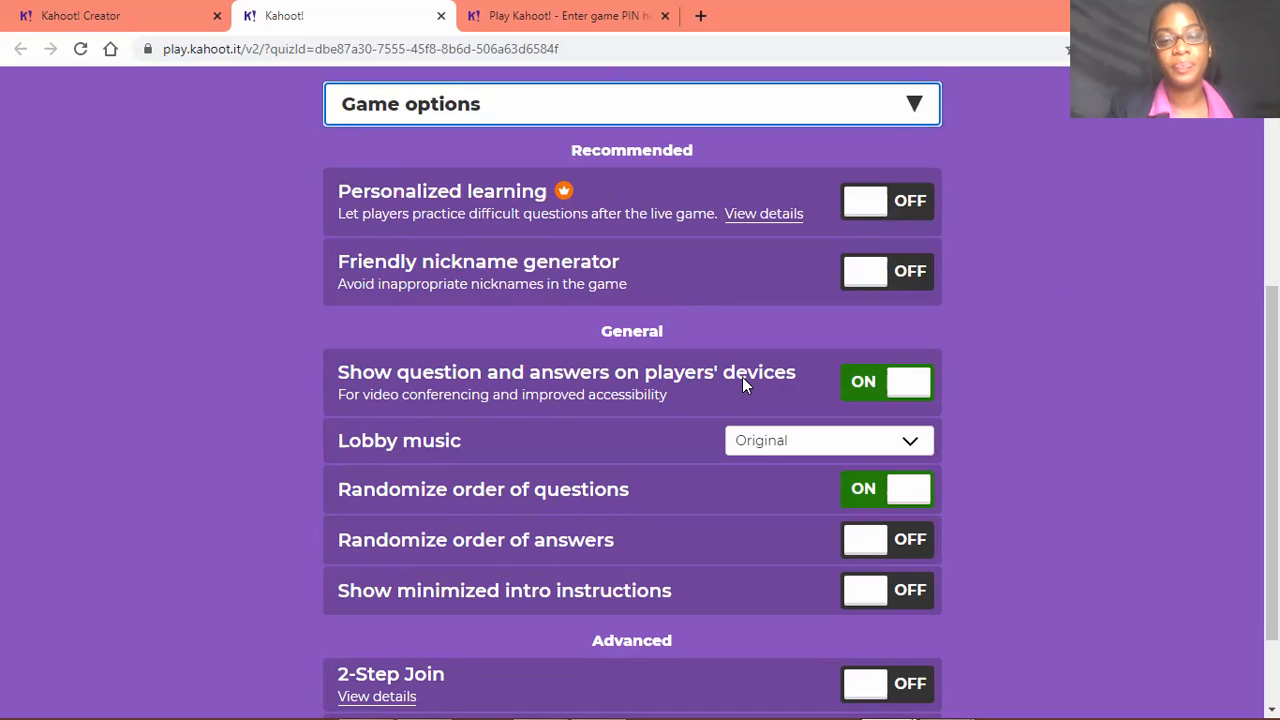
pyautogui.scroll(-1, 937, 237)
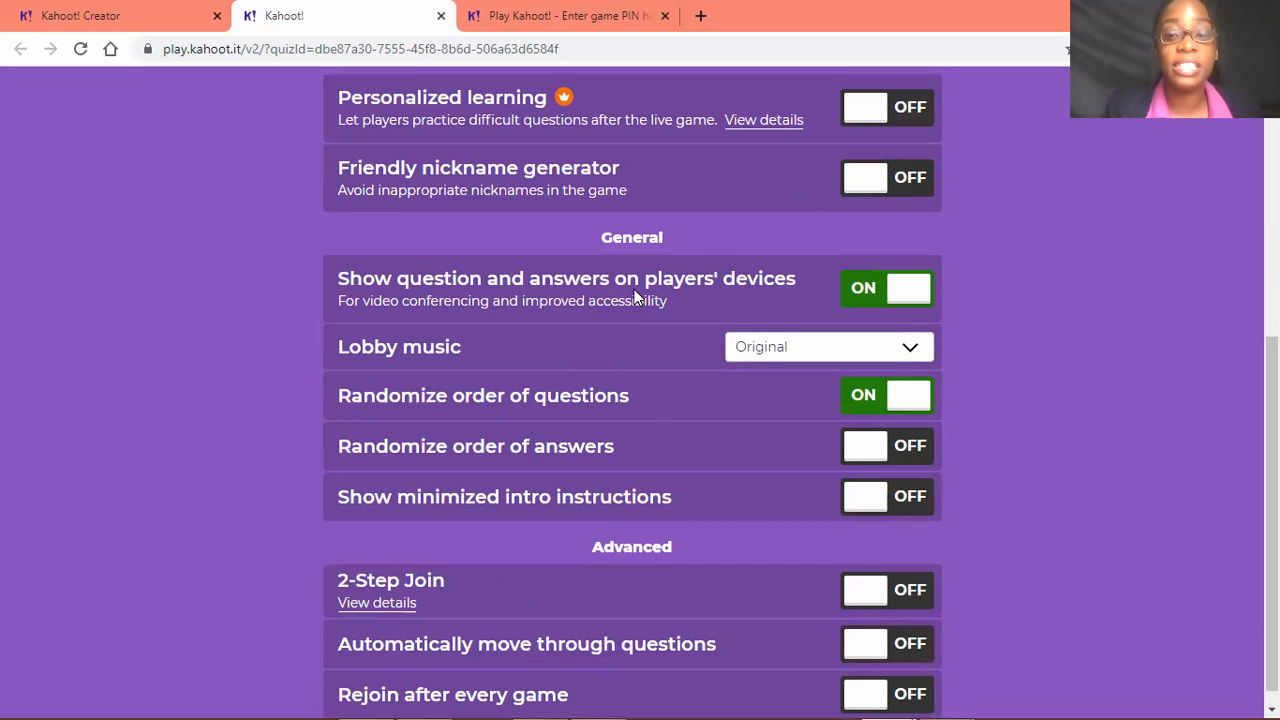
pyautogui.scroll(-1, 527, 321)
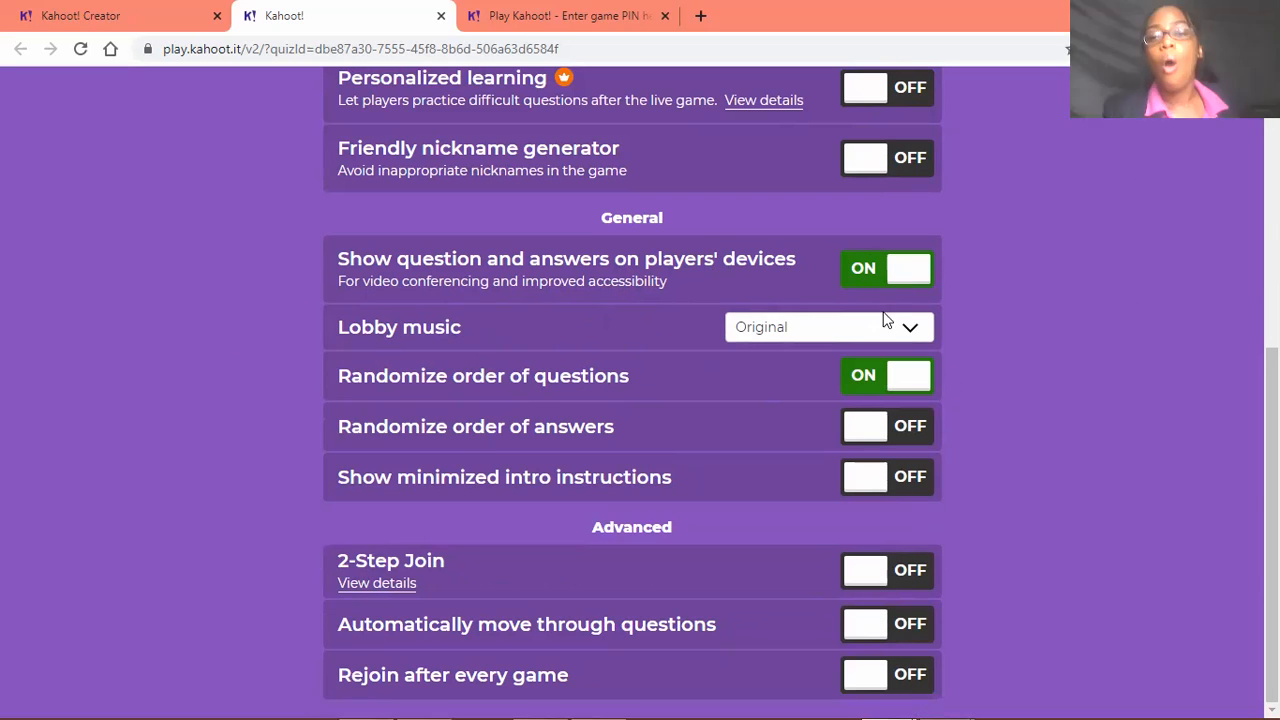
pyautogui.scroll(2, 820, 465)
pyautogui.scroll(-2, 866, 445)
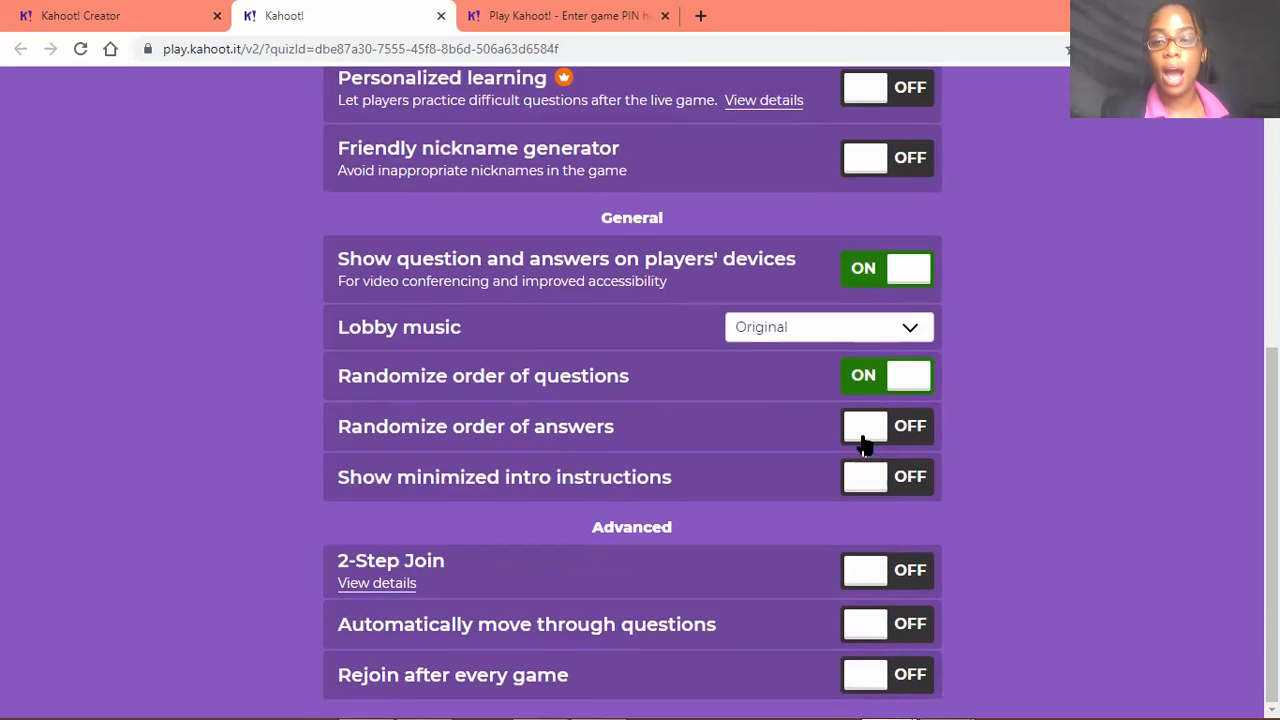
# Turn the display of questions and answers on players' devices off and back on, and view the available lobby music choices
pyautogui.click(911, 277)
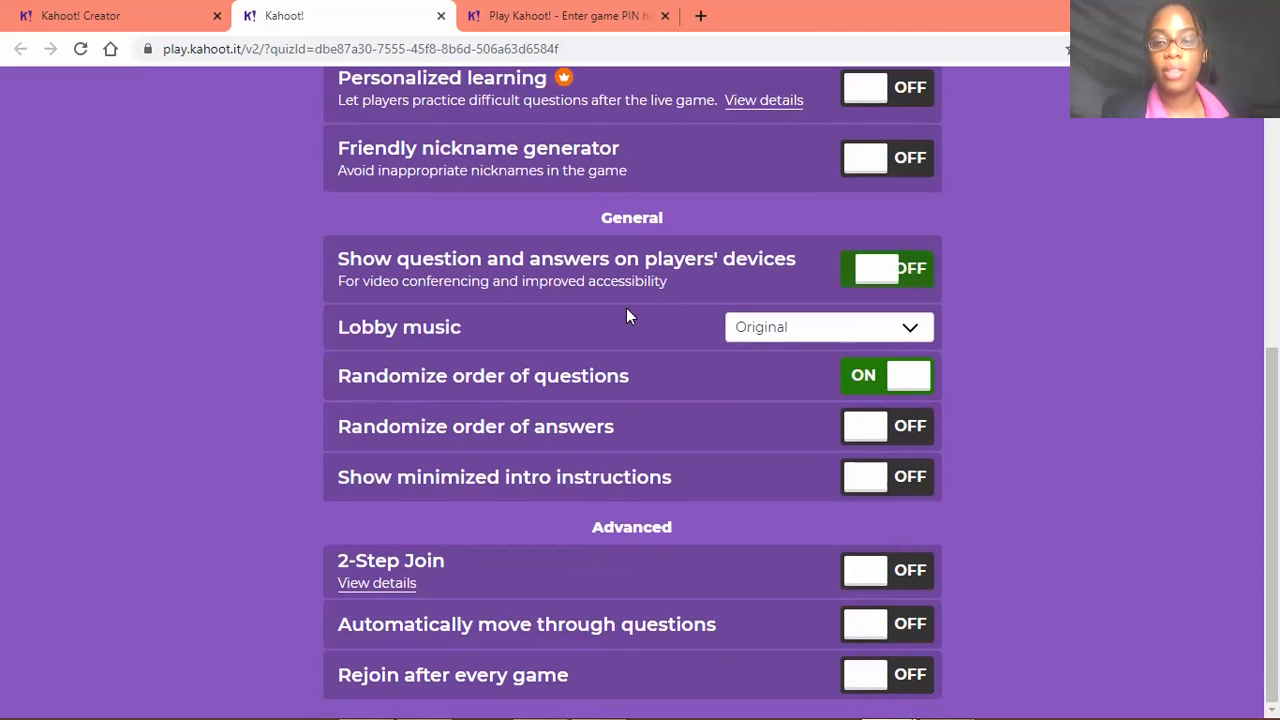
pyautogui.click(876, 284)
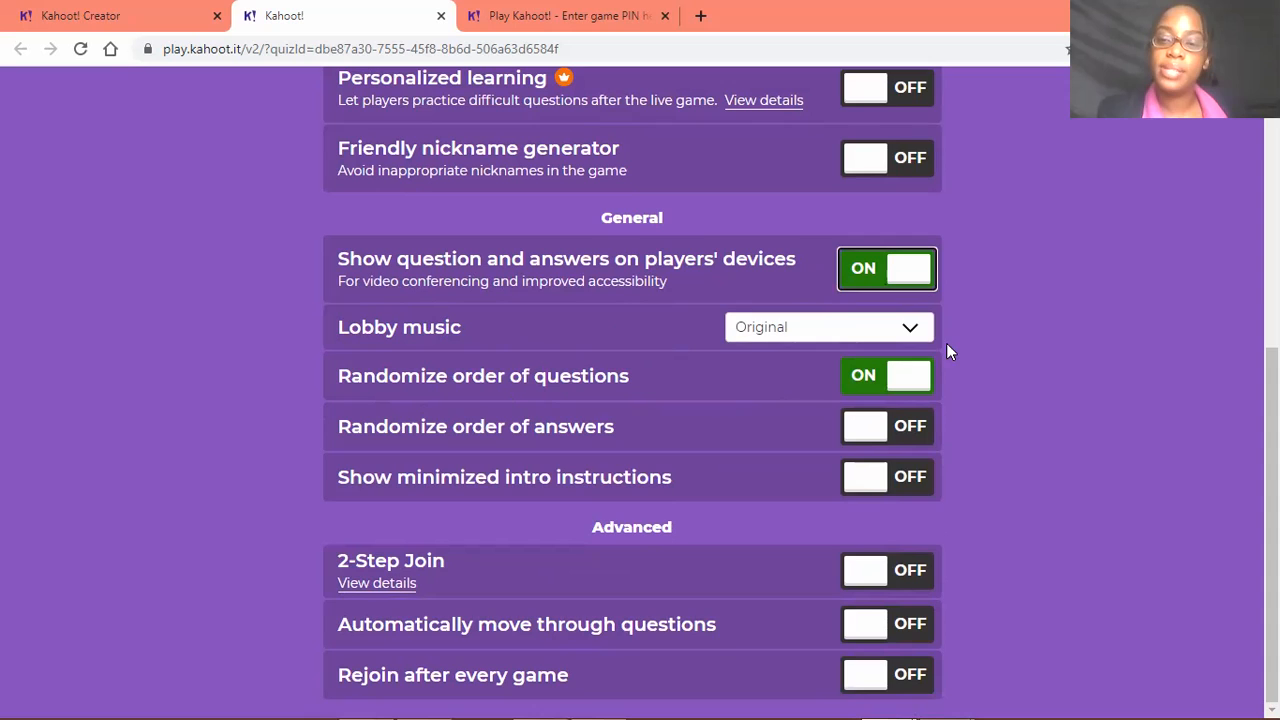
pyautogui.click(912, 328)
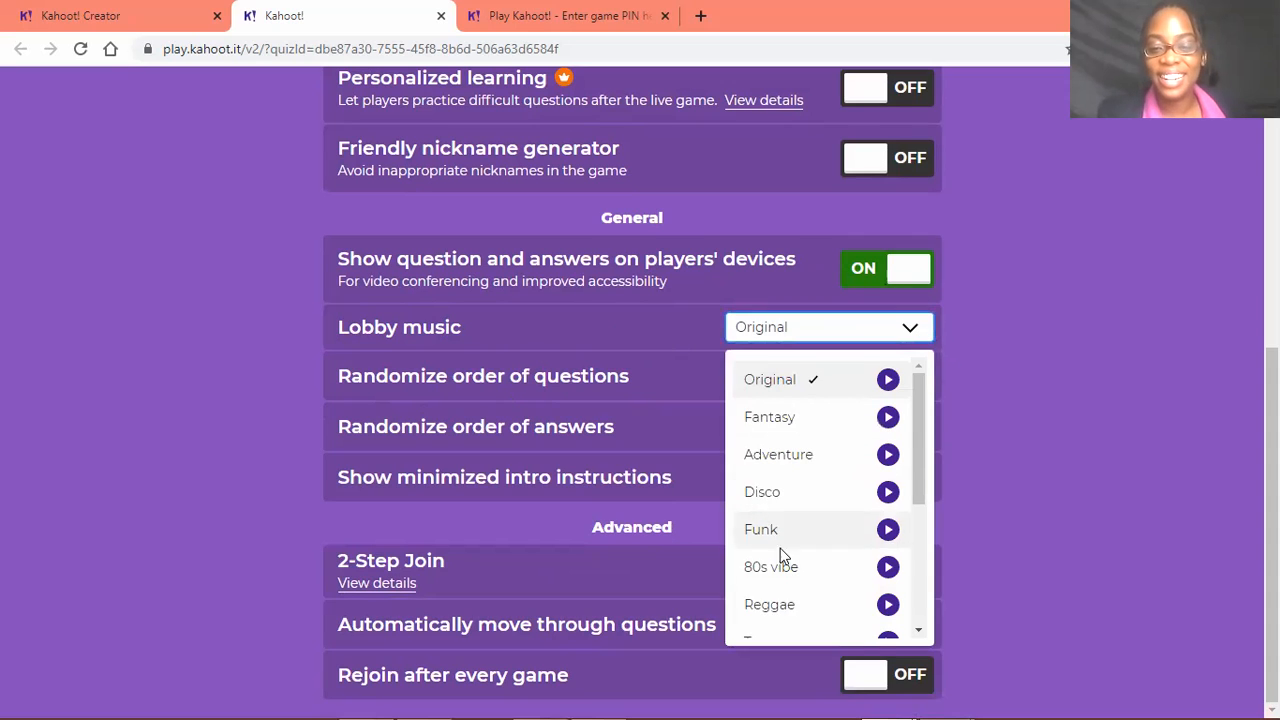
pyautogui.scroll(-5, 790, 526)
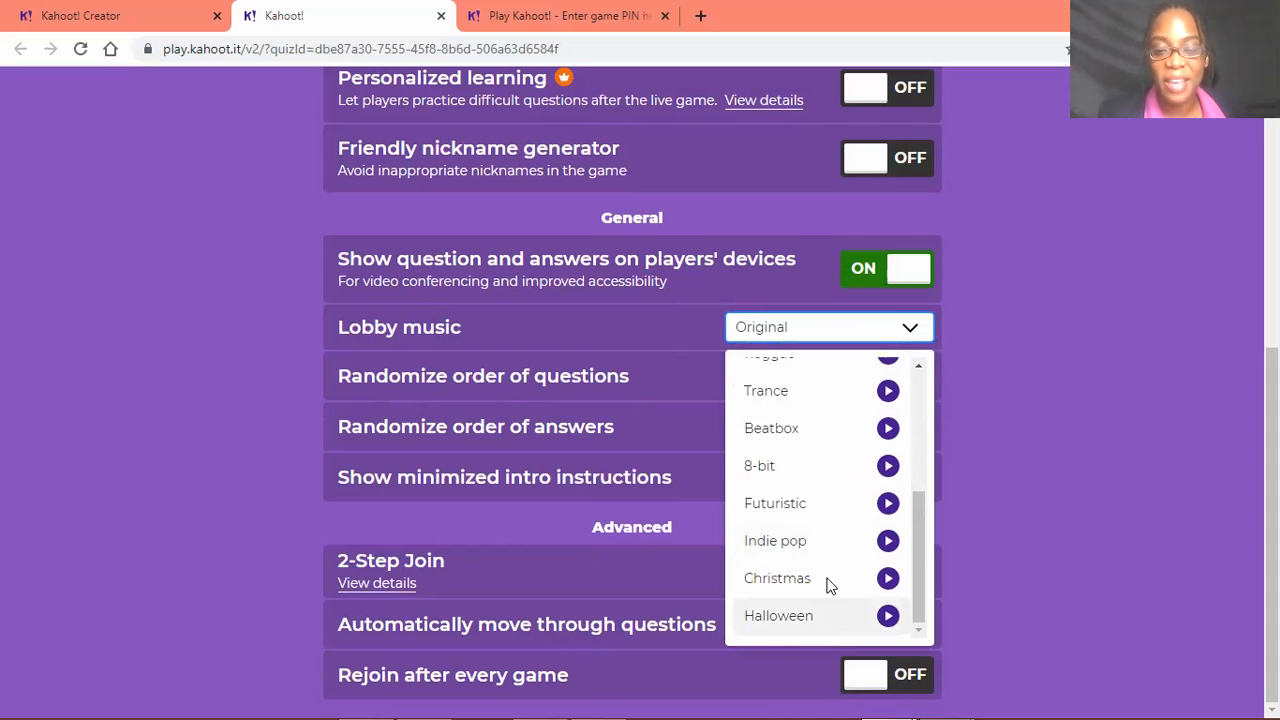
pyautogui.scroll(5, 850, 520)
pyautogui.click(918, 330)
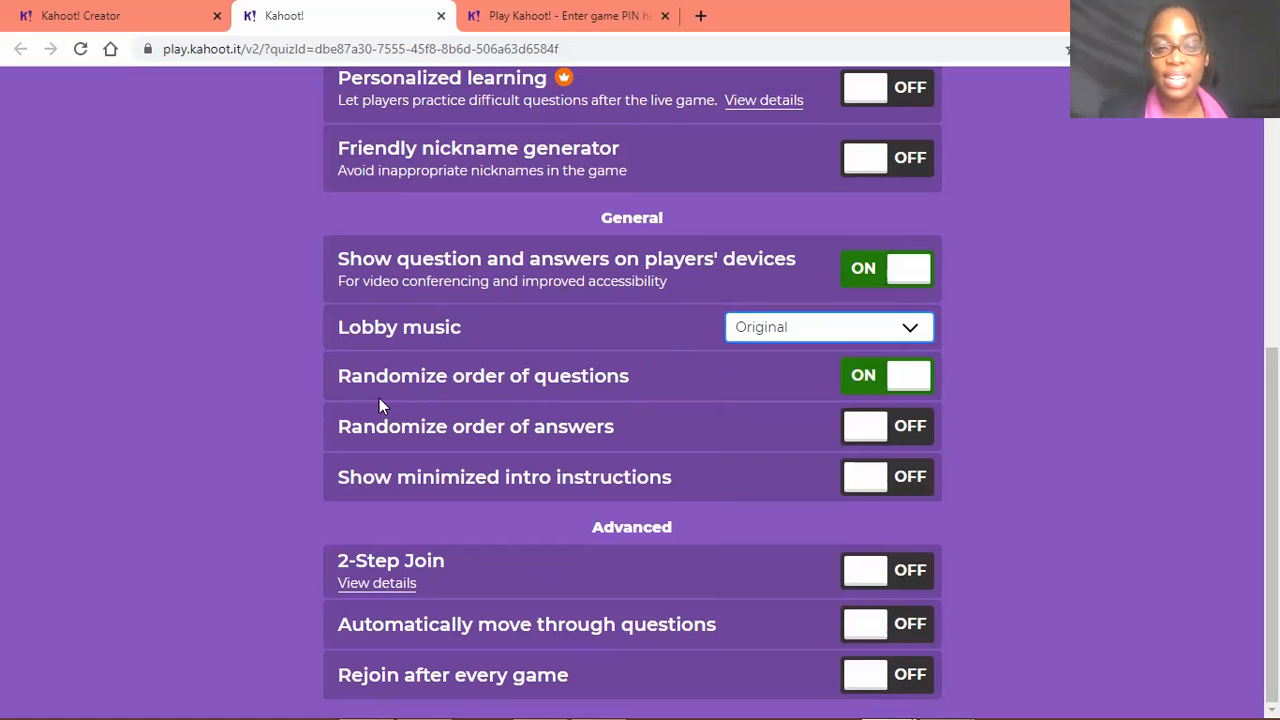
# Turn the randomized order of questions off and back on
pyautogui.click(918, 378)
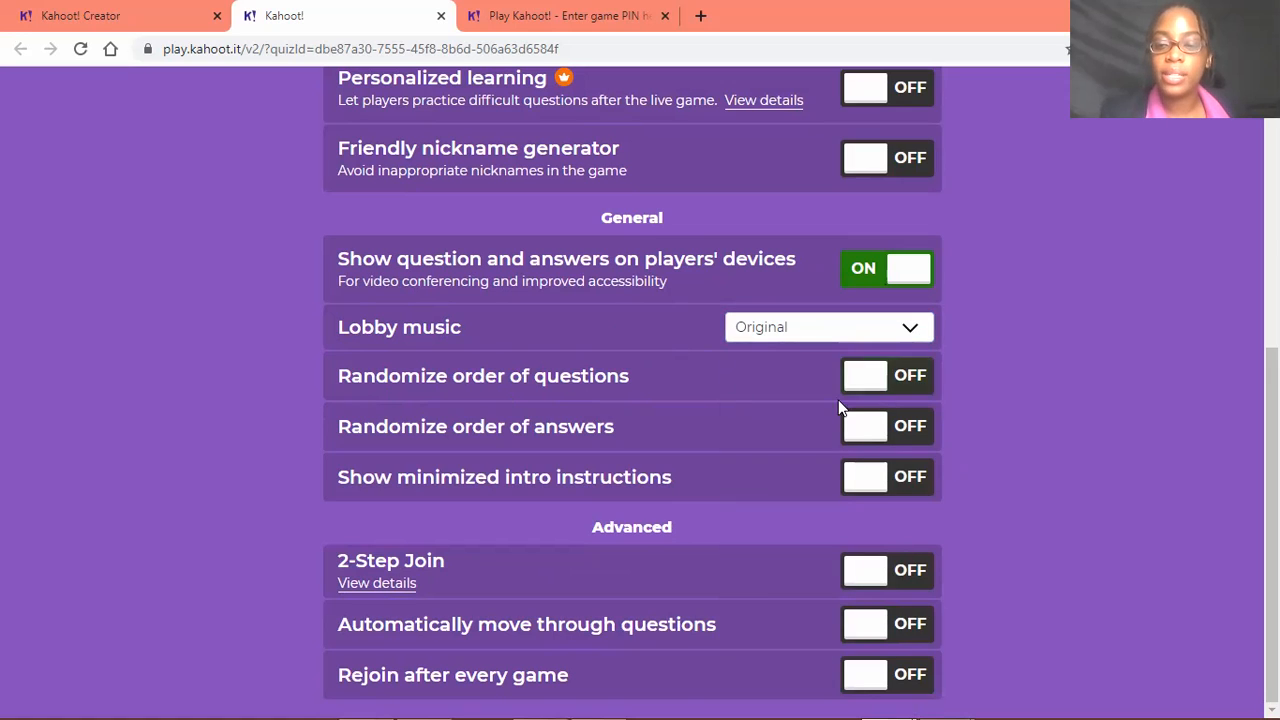
pyautogui.click(850, 378)
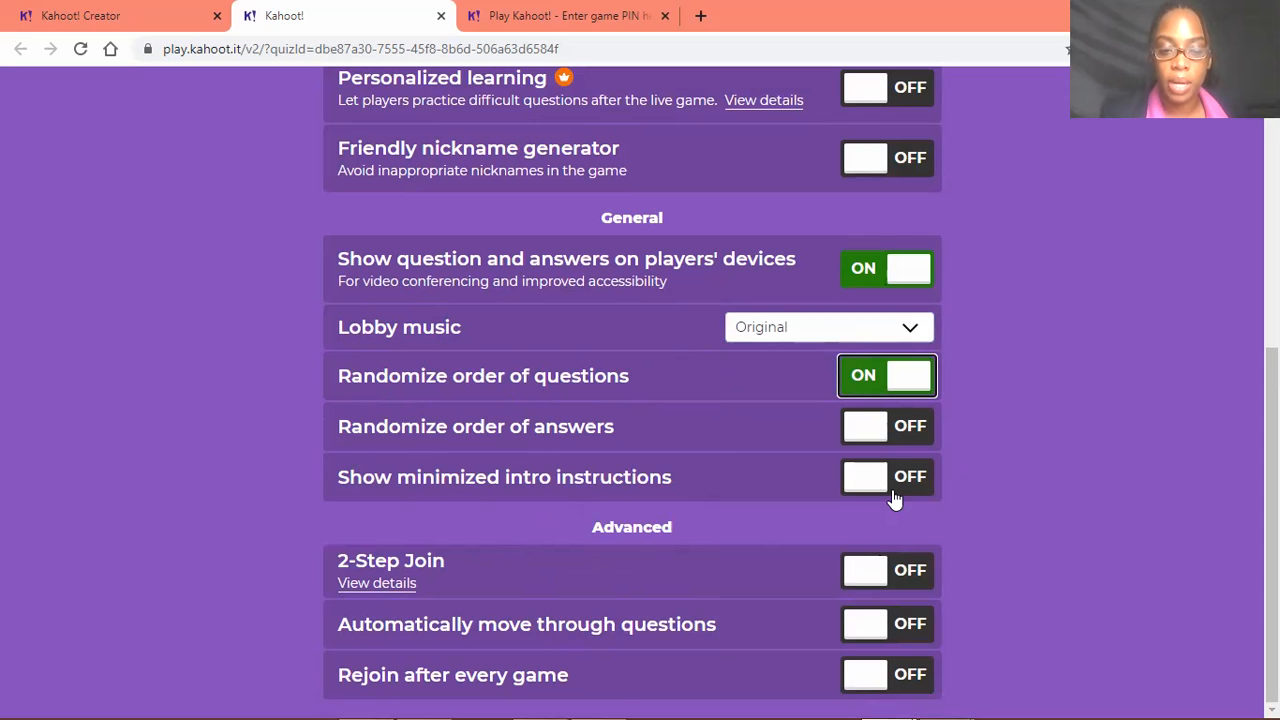
# Review The Plane Geometry Quiz's game modes and all its game options, and switch to the player's game PIN entry page
pyautogui.scroll(1, 645, 655)
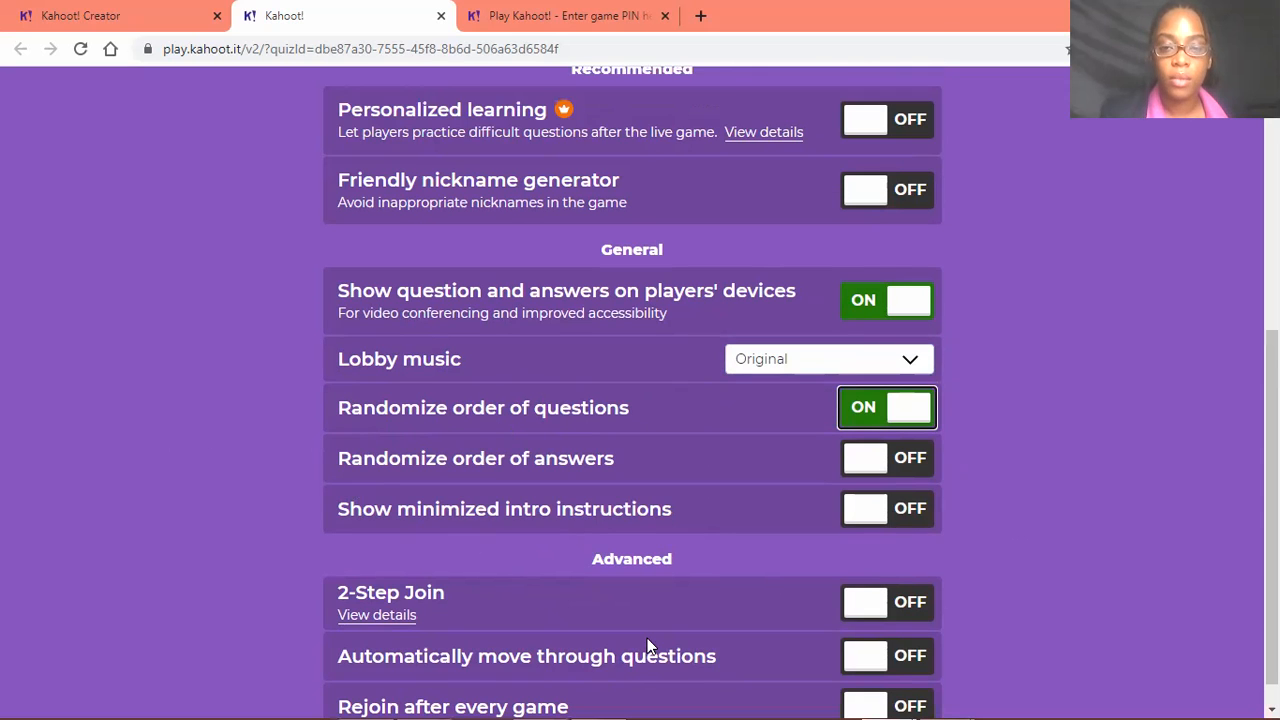
pyautogui.scroll(3, 798, 508)
pyautogui.scroll(1, 798, 510)
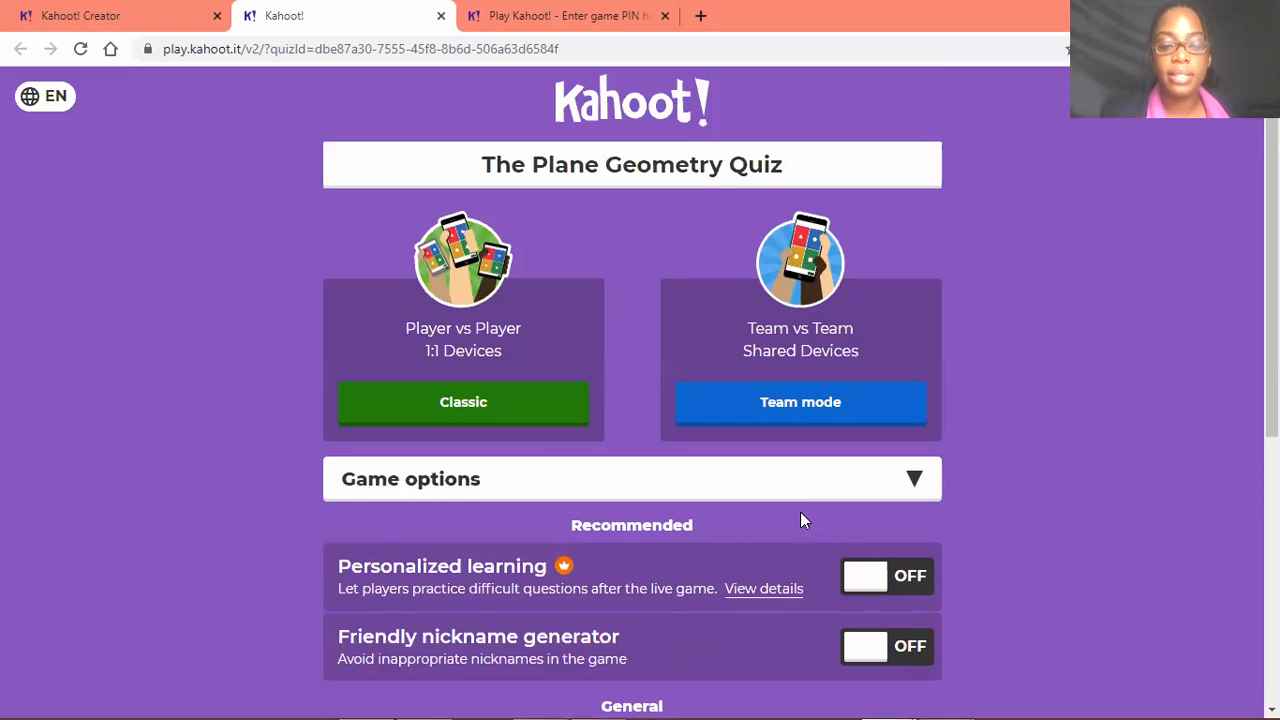
pyautogui.scroll(-1, 808, 527)
pyautogui.scroll(-3, 827, 558)
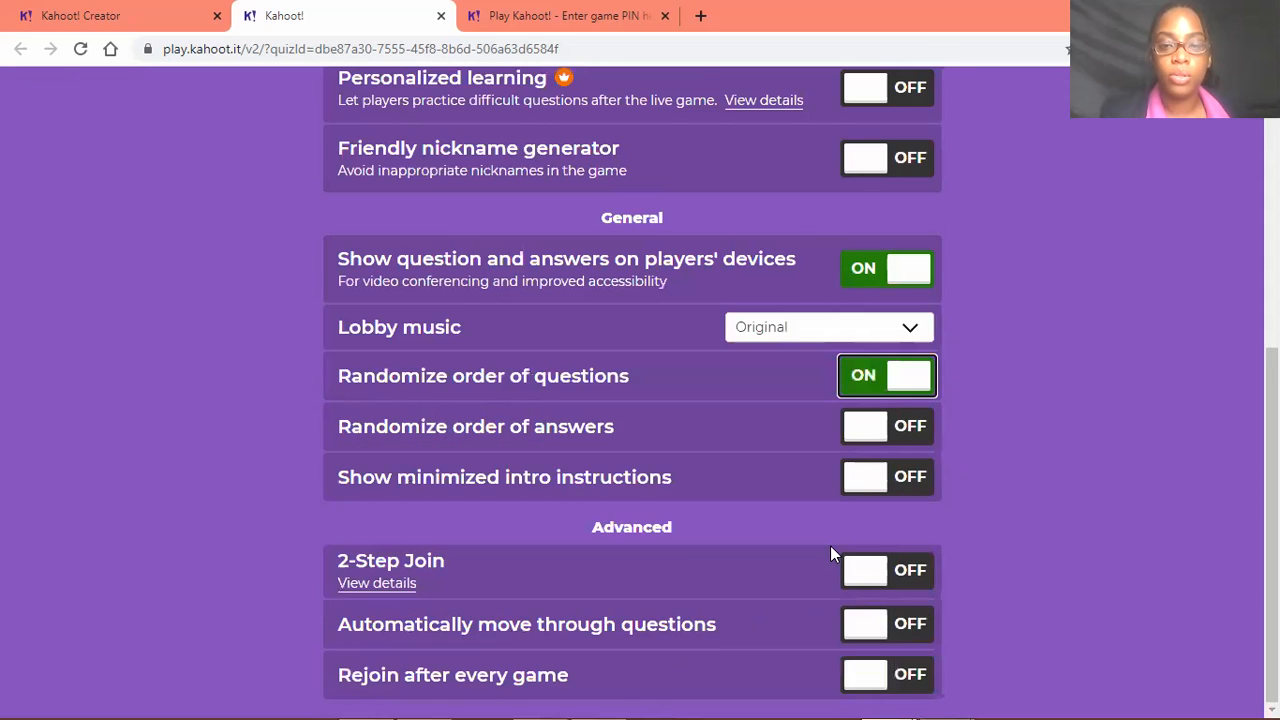
pyautogui.scroll(4, 830, 553)
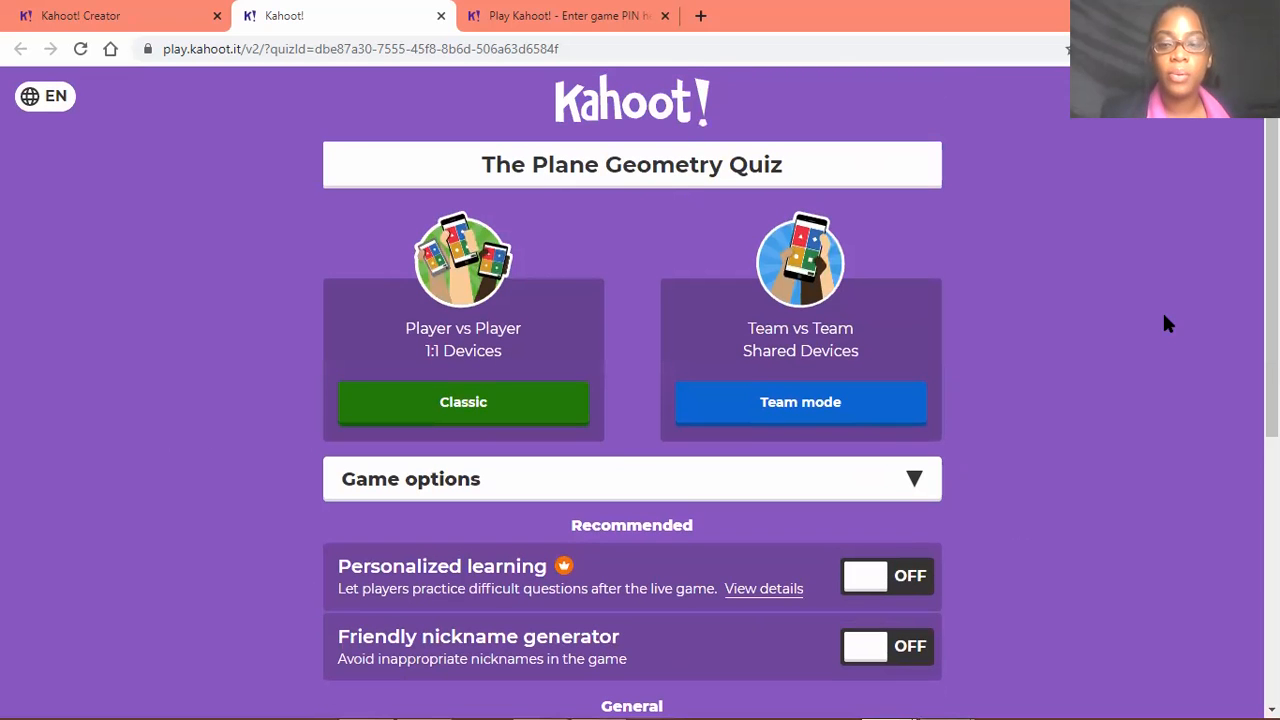
pyautogui.scroll(-4, 740, 561)
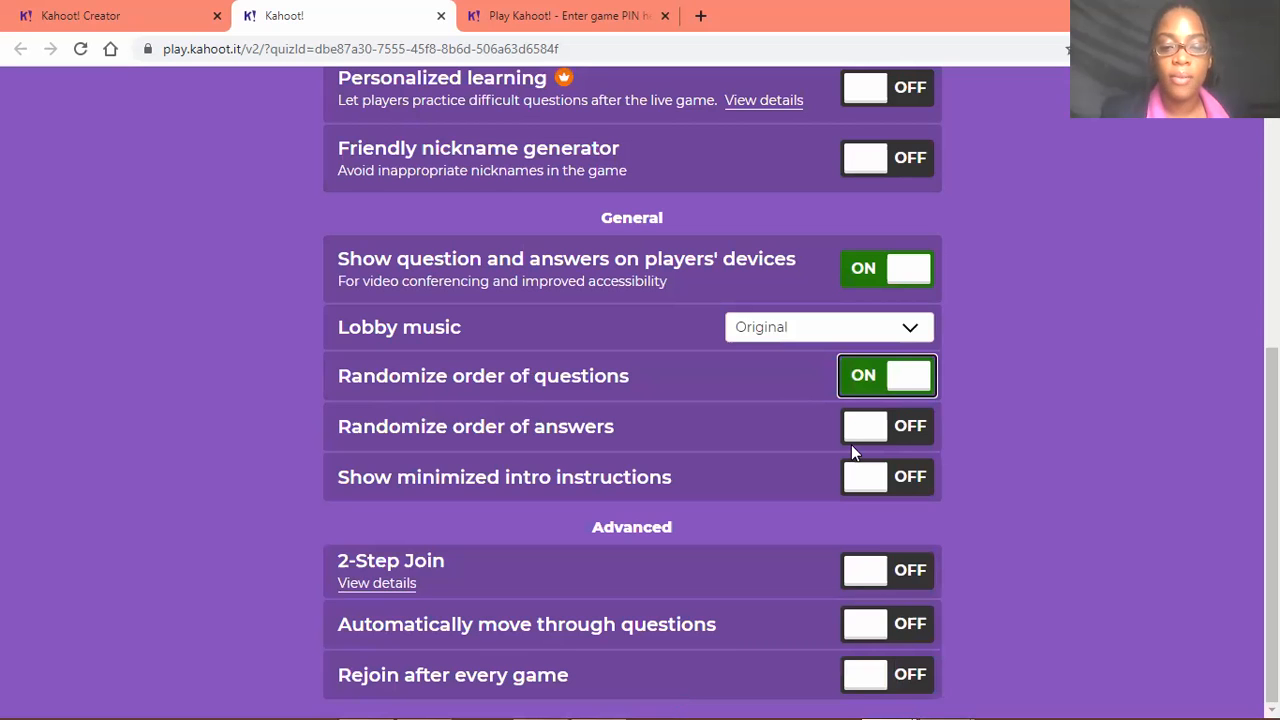
pyautogui.scroll(4, 502, 272)
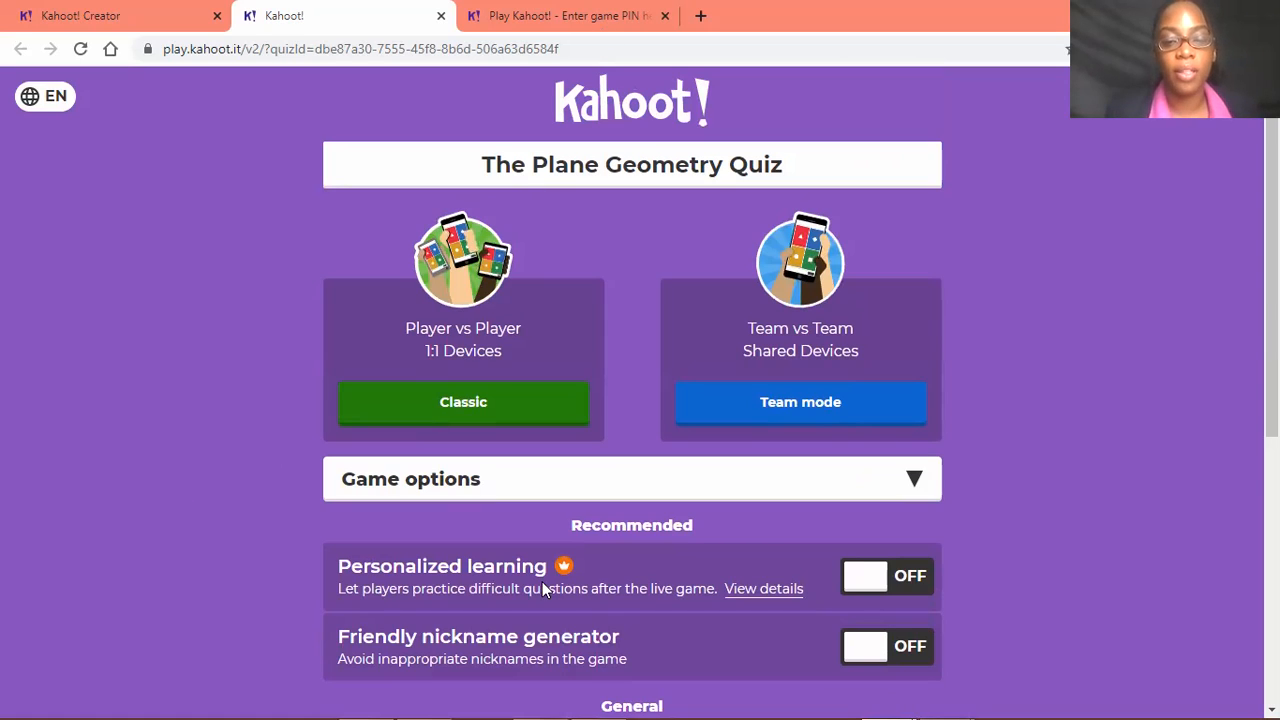
pyautogui.hotkey('ctrl', 'Tab')
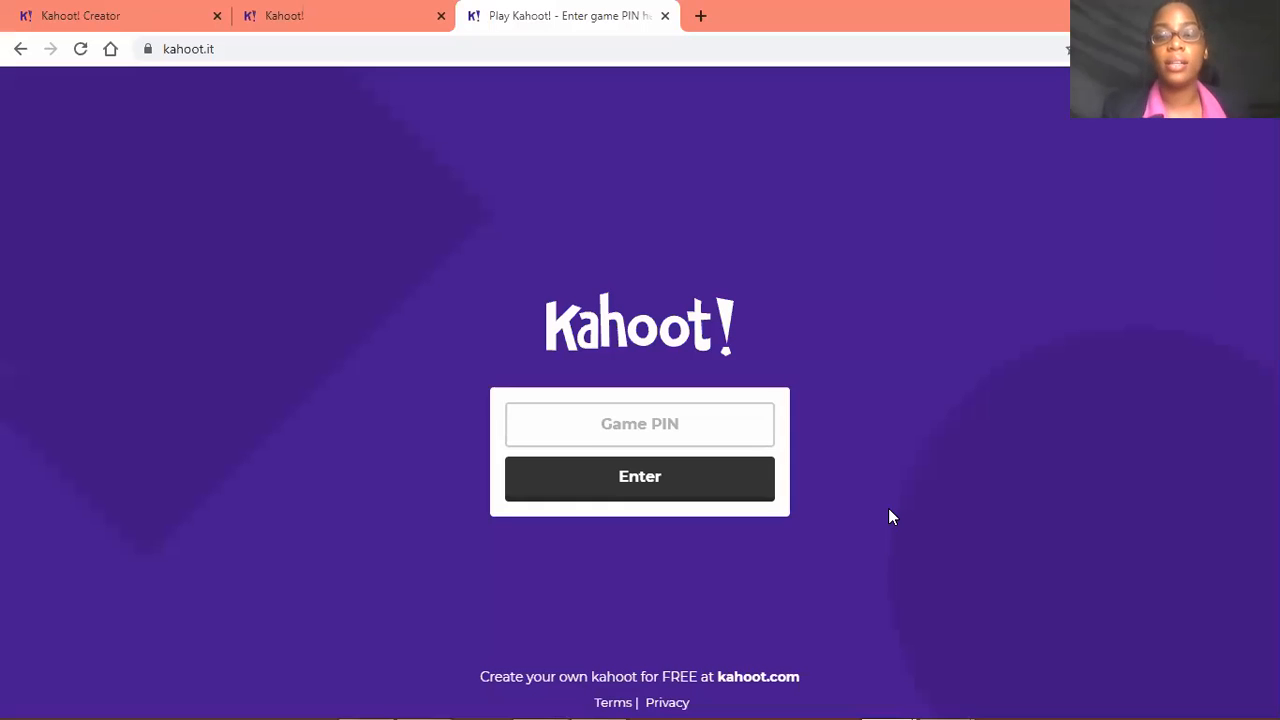